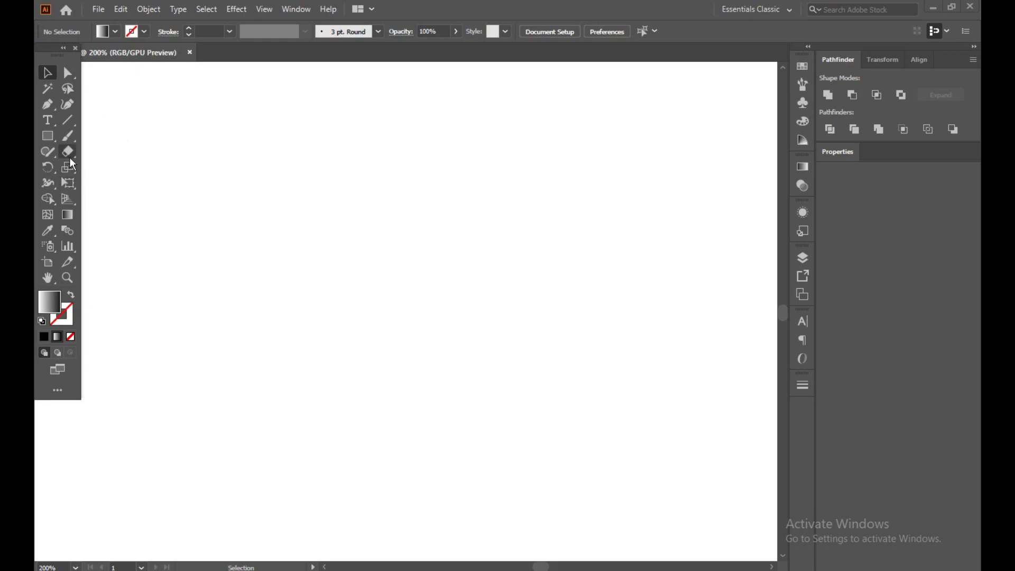
Step: Pick the Rectangle Tool from the shape tool group
right_click(46, 134)
Step: Draw a tall rectangle with black fill and a white 0.5 pt stroke
left_click(89, 137)
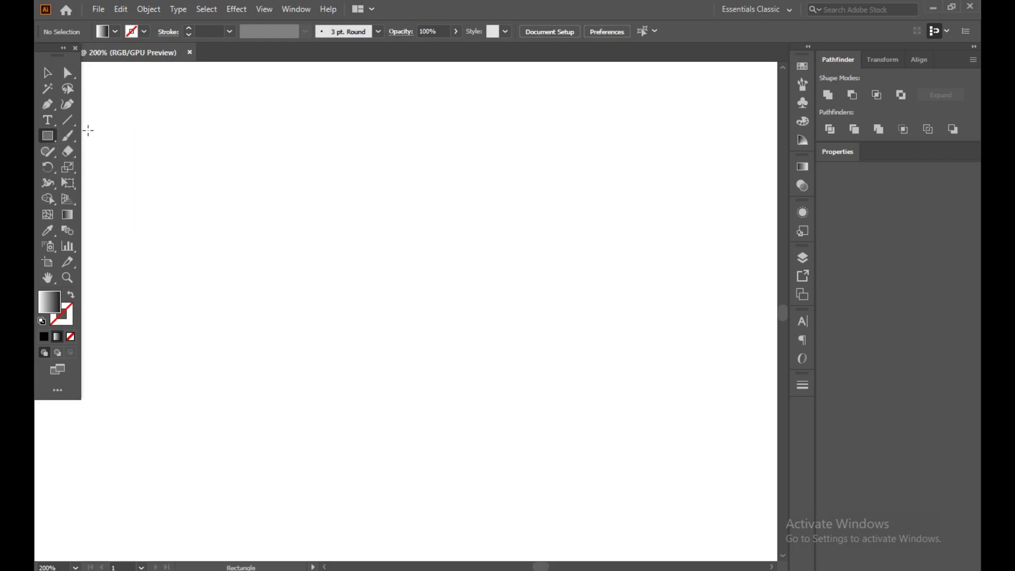
mouse_move(218, 166)
left_mouse_down()
mouse_move(310, 295)
mouse_move(433, 328)
mouse_move(478, 437)
mouse_move(452, 452)
left_mouse_up()
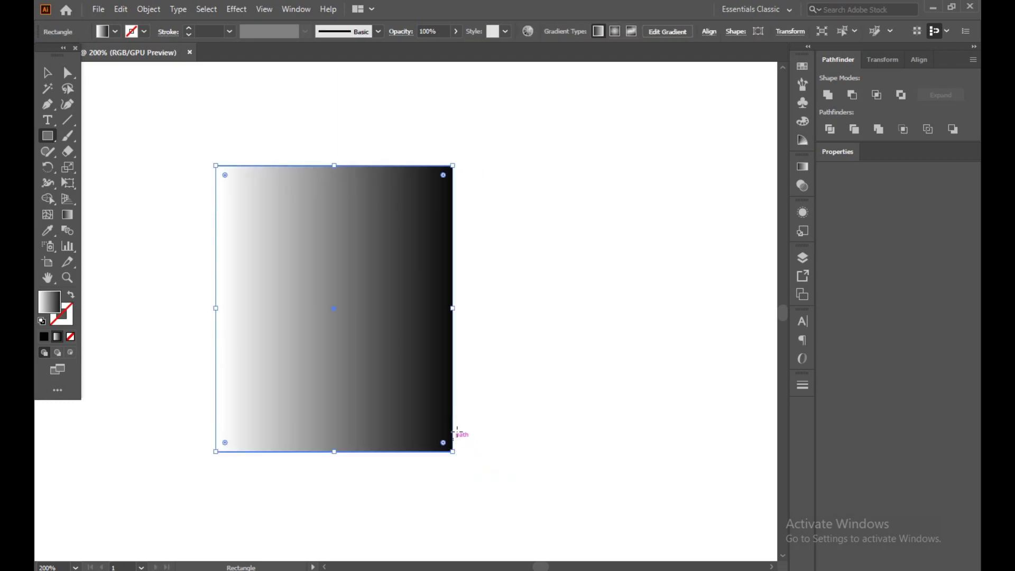
left_click(41, 321)
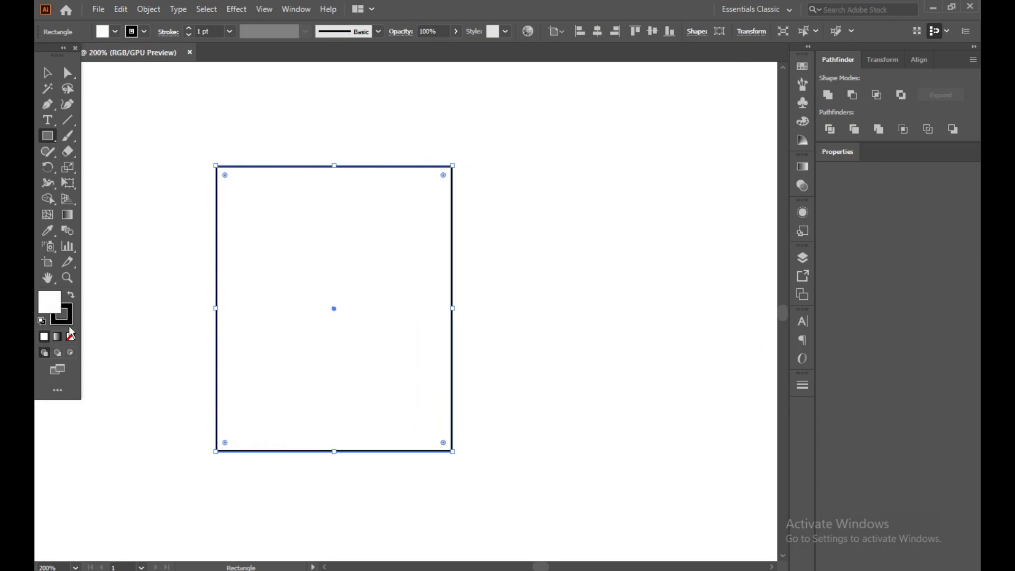
left_click(71, 297)
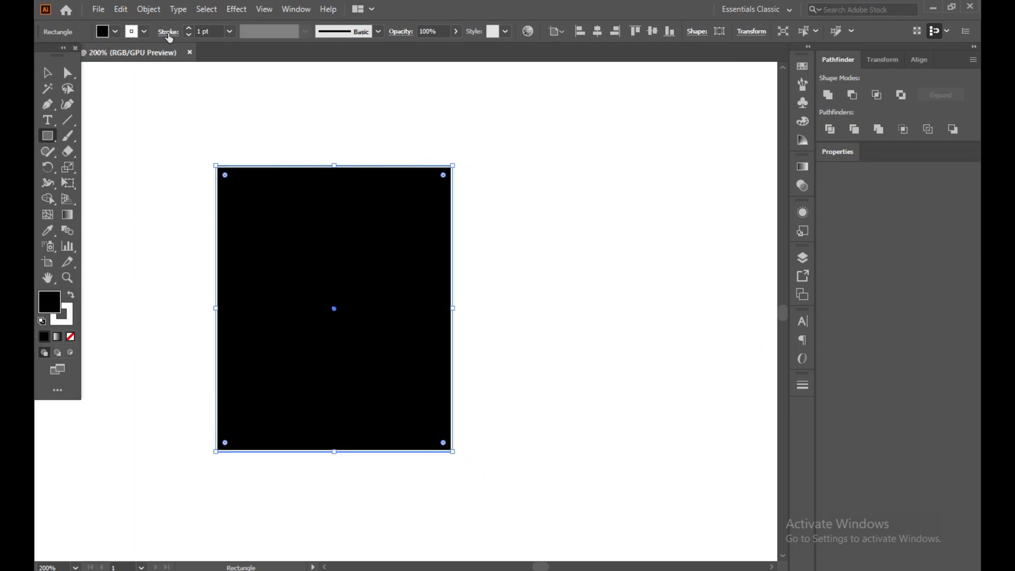
left_click(188, 36)
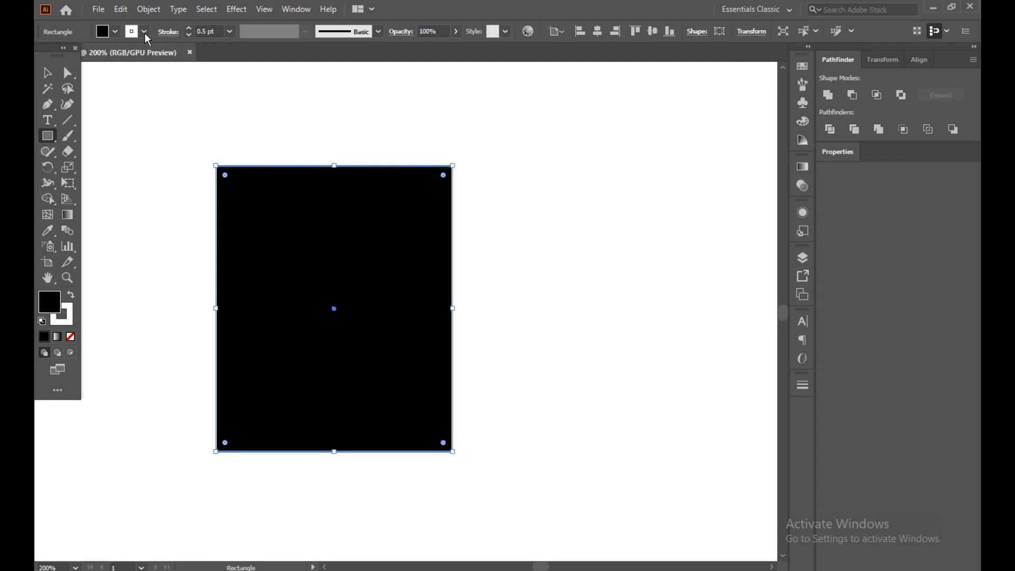
left_click(46, 72)
Step: Split the rectangle into a 3-row by 3-column grid with Split Into Grid
left_click(152, 147)
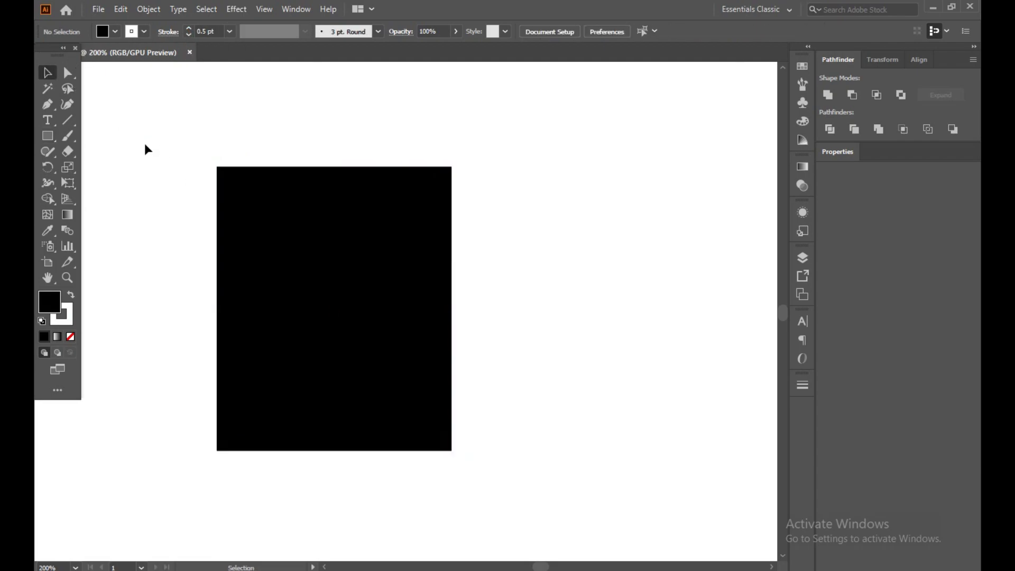
left_click_drag(144, 144, 277, 322)
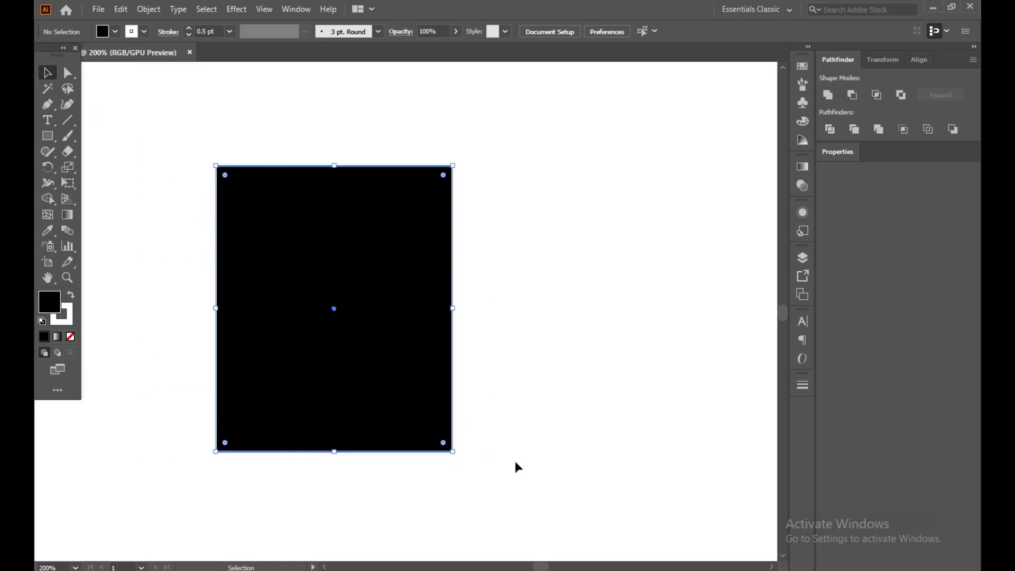
left_click(140, 12)
mouse_move(166, 322)
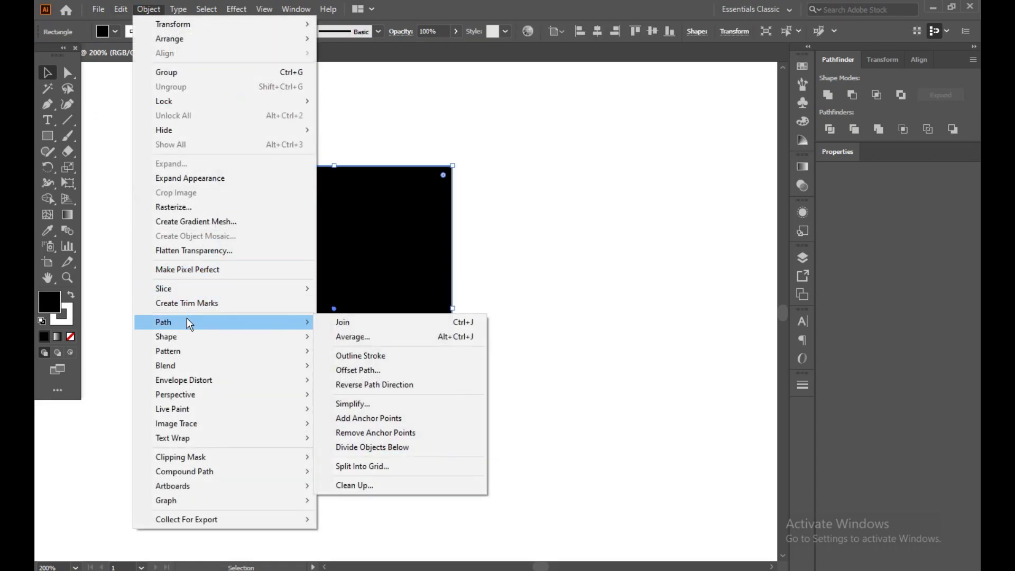
left_click(345, 465)
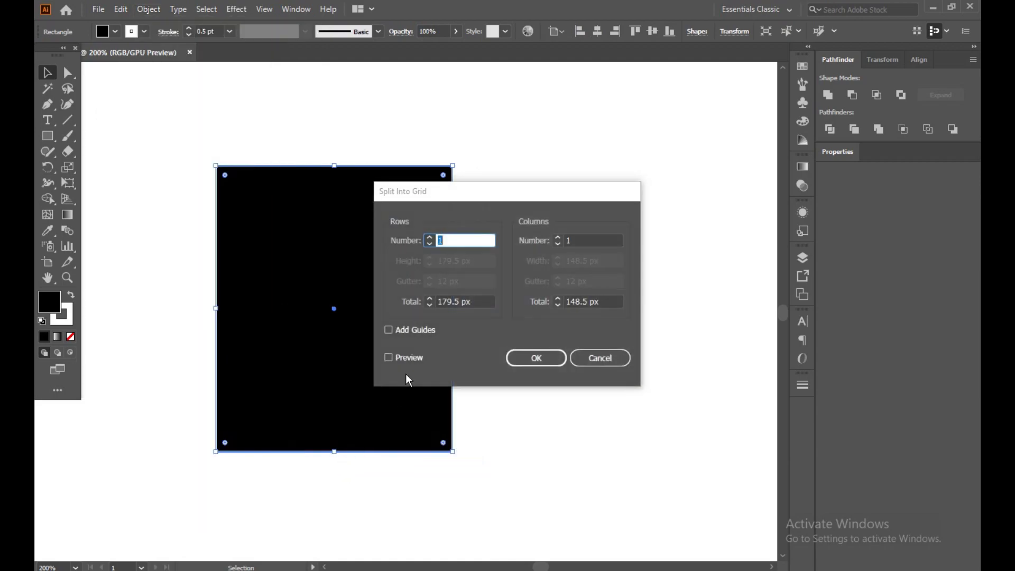
left_click(430, 237)
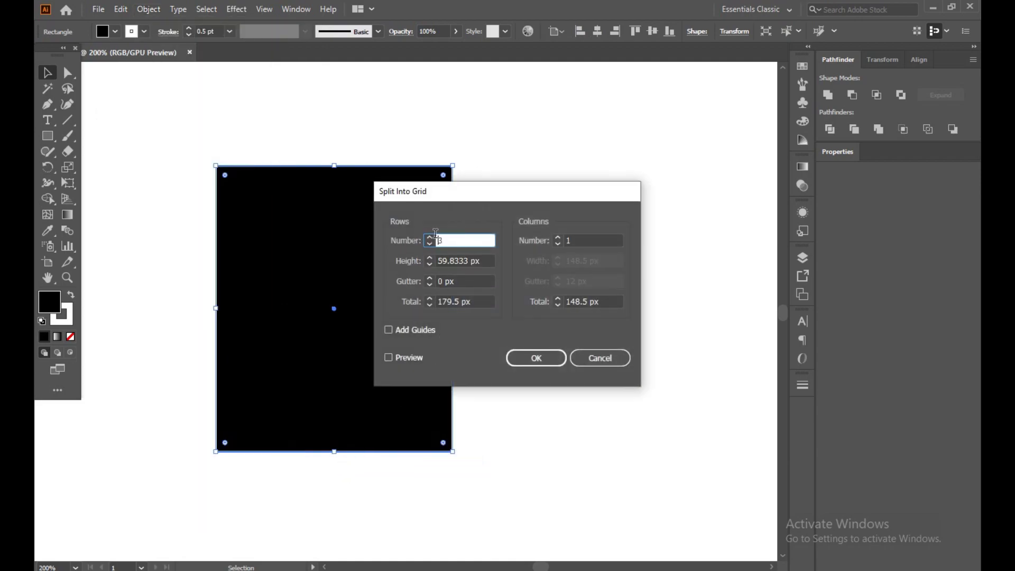
left_click(556, 236)
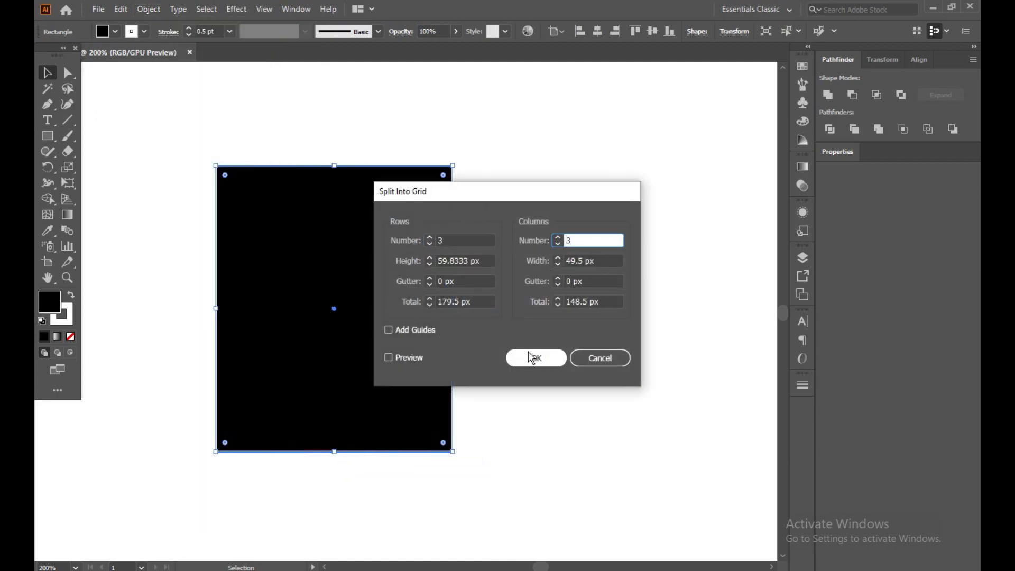
left_click(413, 357)
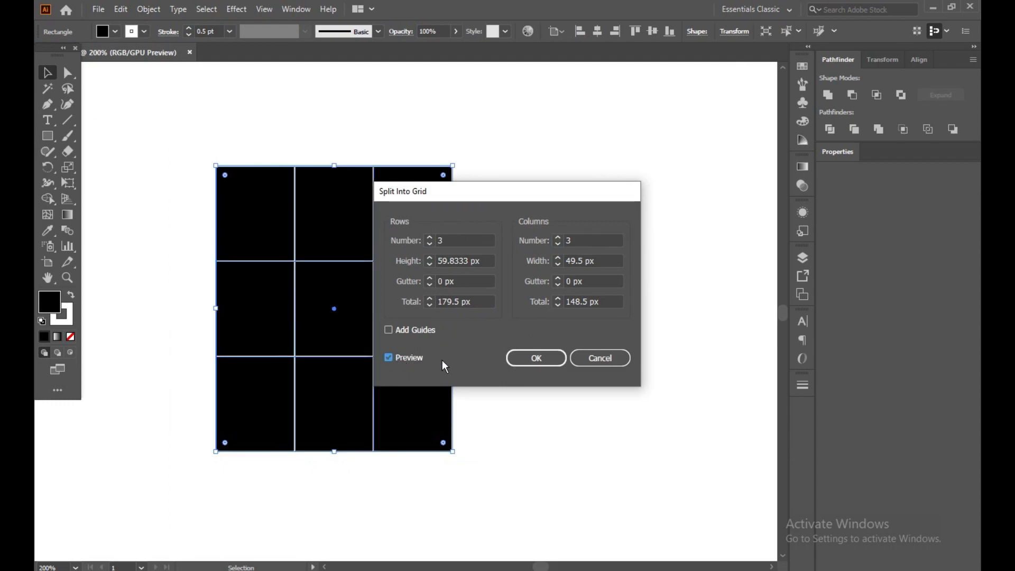
left_click(529, 358)
Step: Select the whole 3x3 grid and confirm the Shape Builder tool options
left_click(171, 160)
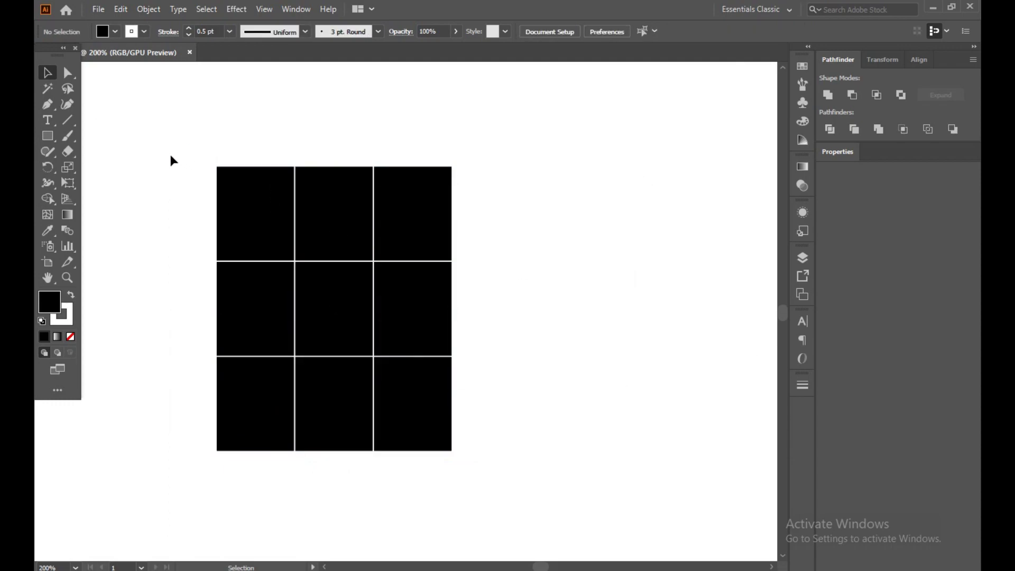
left_click_drag(174, 148, 581, 474)
left_click(382, 365)
left_click_drag(177, 153, 437, 457)
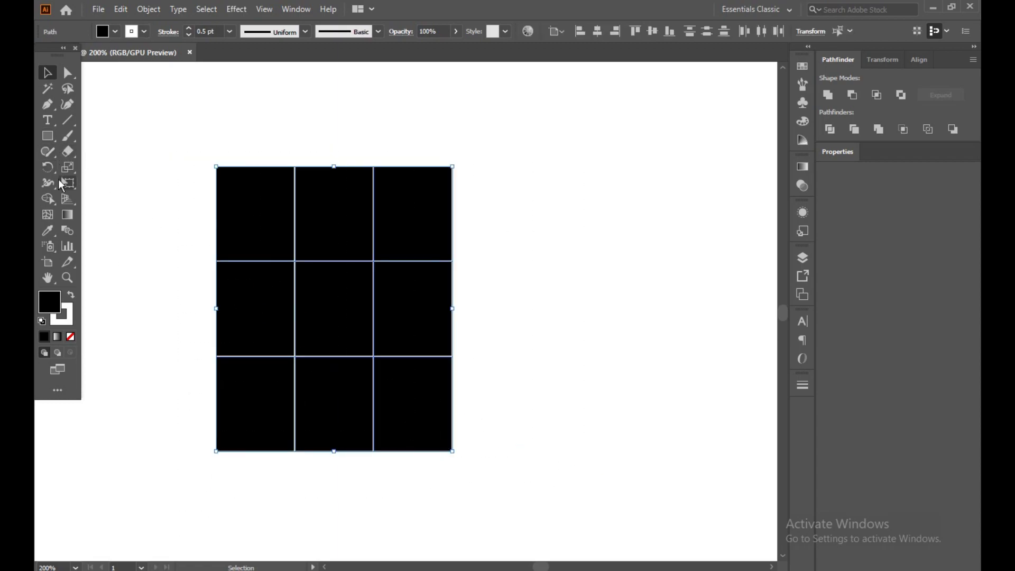
double_click(48, 198)
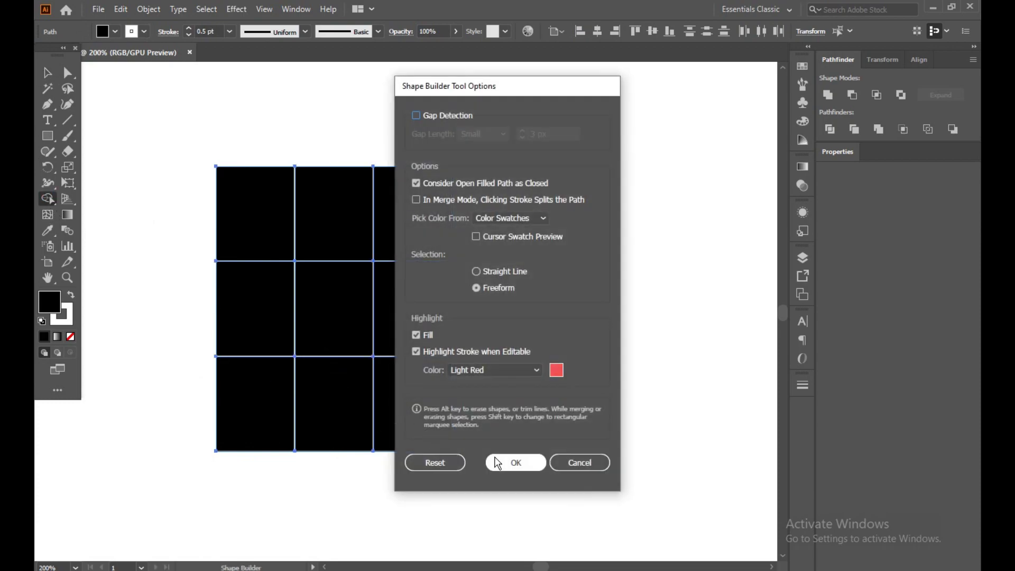
left_click(494, 463)
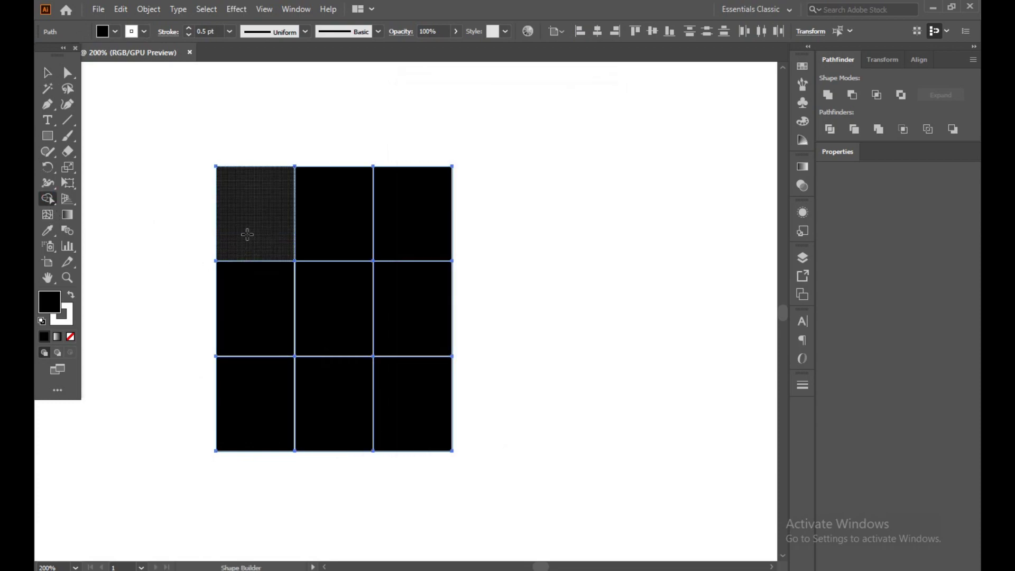
Step: Merge the left cells and the bottom row into bars; delete the centre and top-right cells
left_click_drag(246, 224, 260, 343)
left_click_drag(259, 406, 406, 412)
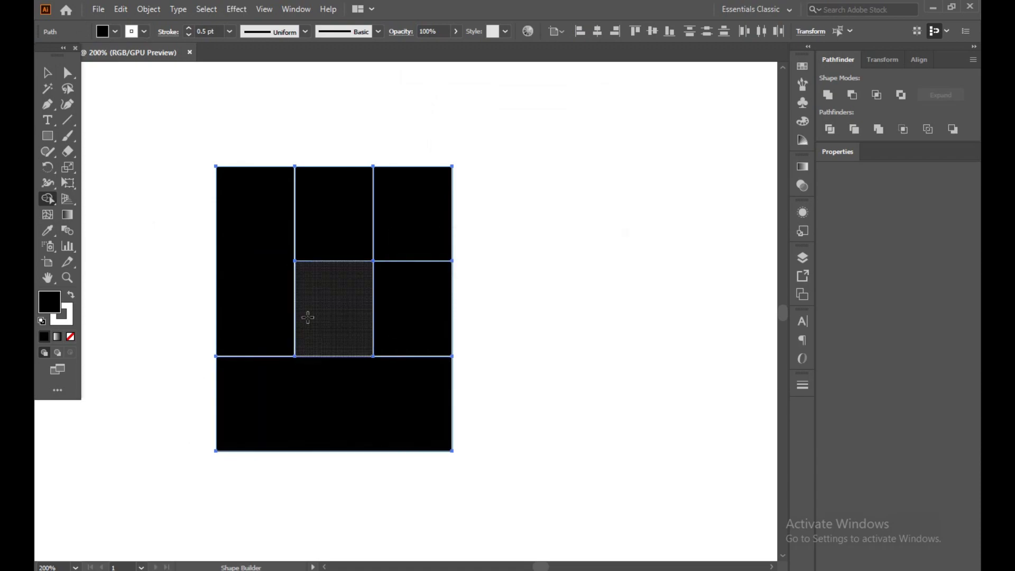
left_click(321, 305, "alt")
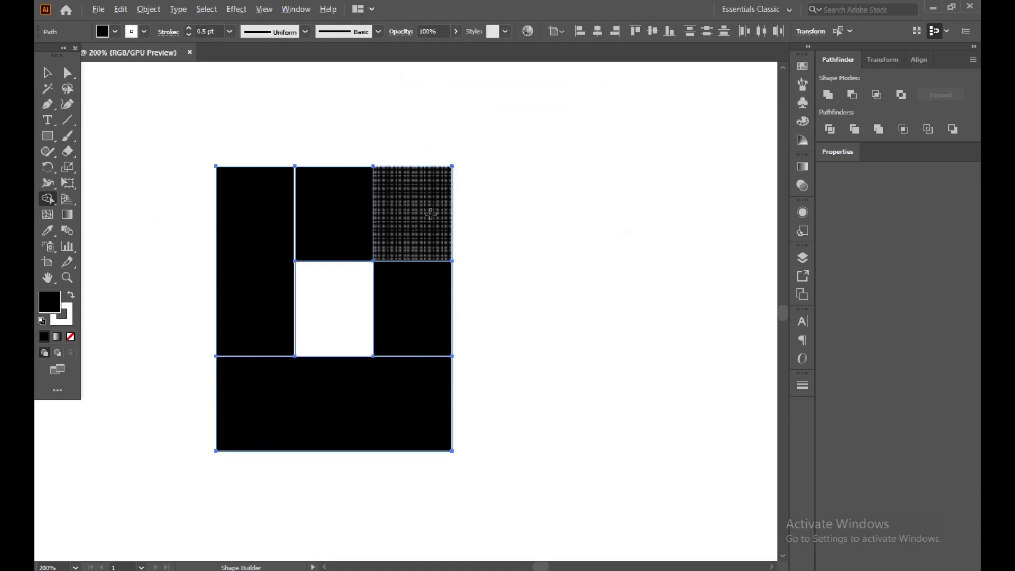
left_click(430, 214, "alt")
left_click(46, 74)
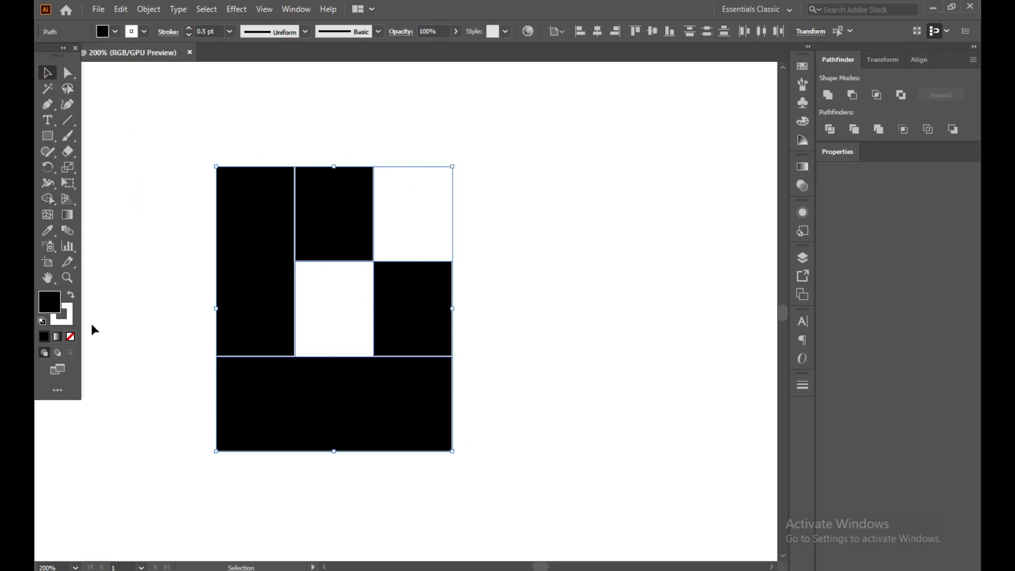
Step: Set the stroke of all grid shapes to None
double_click(72, 318)
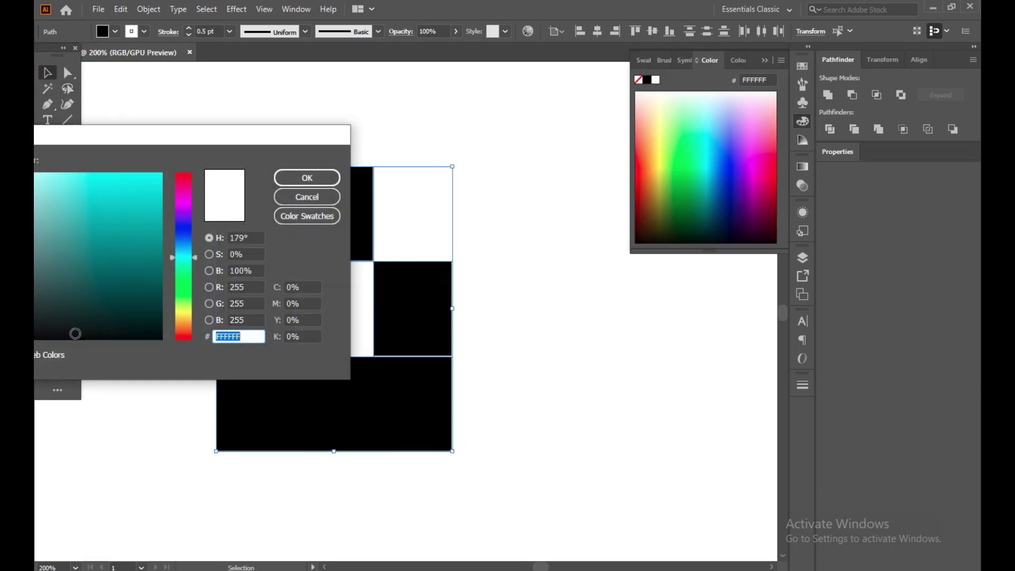
left_click(297, 202)
left_click(71, 338)
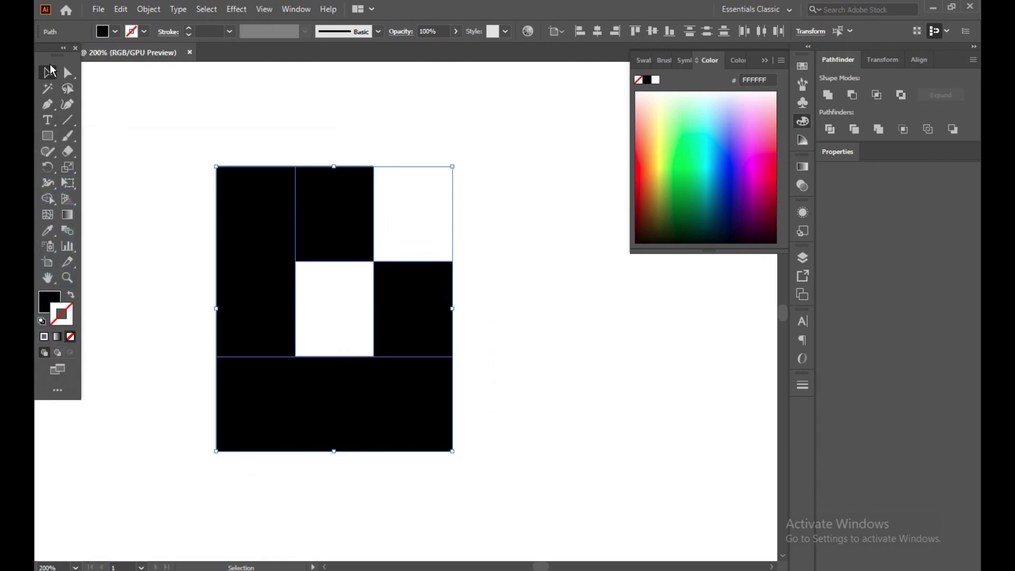
left_click(50, 302)
left_click(157, 233)
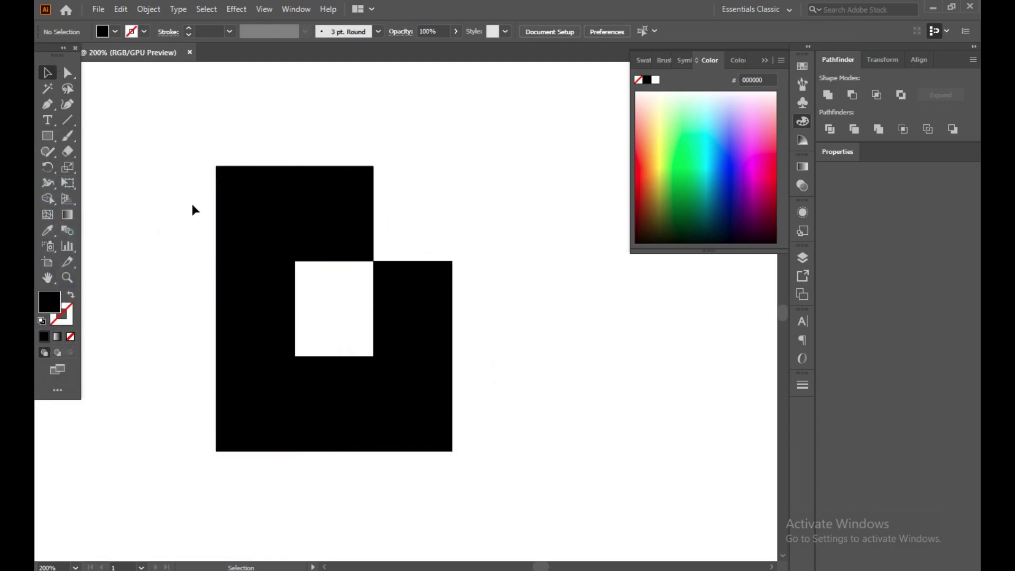
Step: Paste in-place copies of the tall left bar and the bottom bar over the originals
left_click(235, 263)
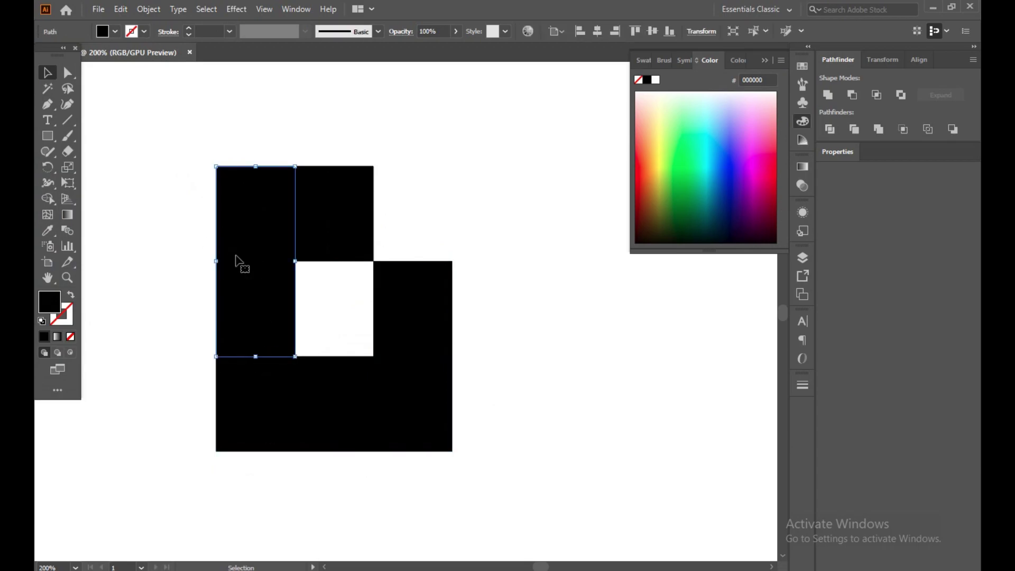
left_click(120, 9)
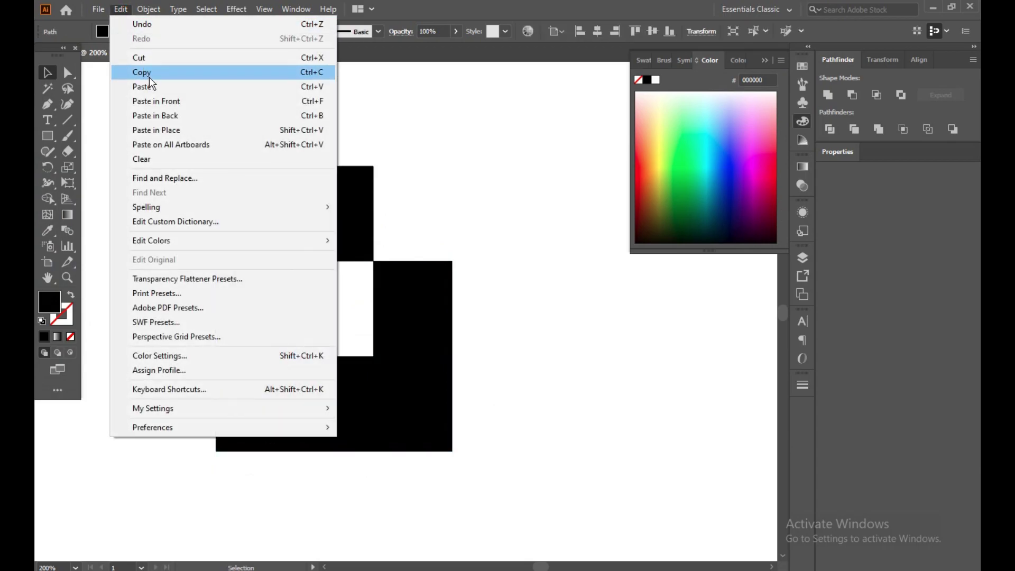
left_click(149, 78)
left_click(121, 9)
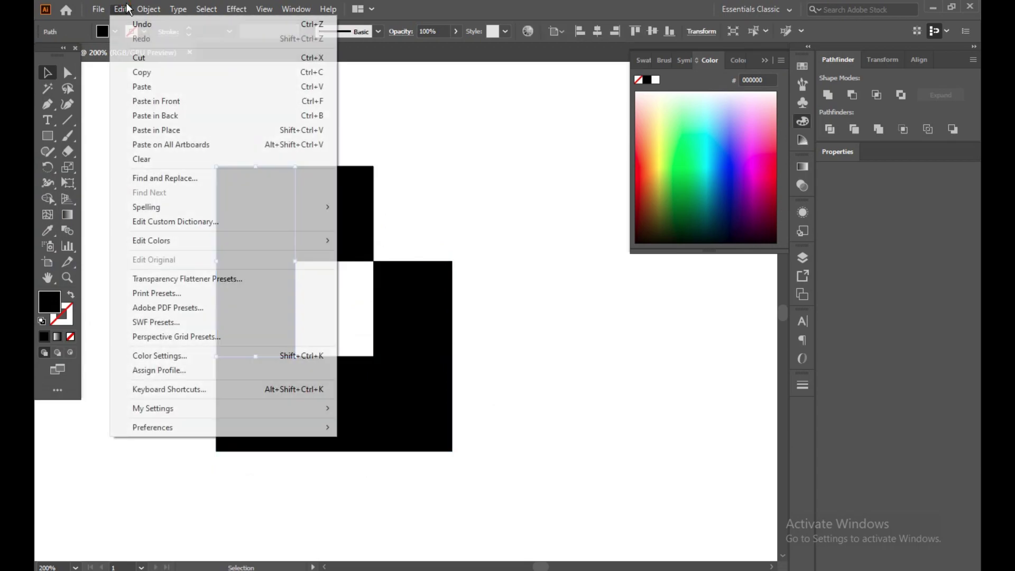
left_click(160, 131)
left_click(262, 408)
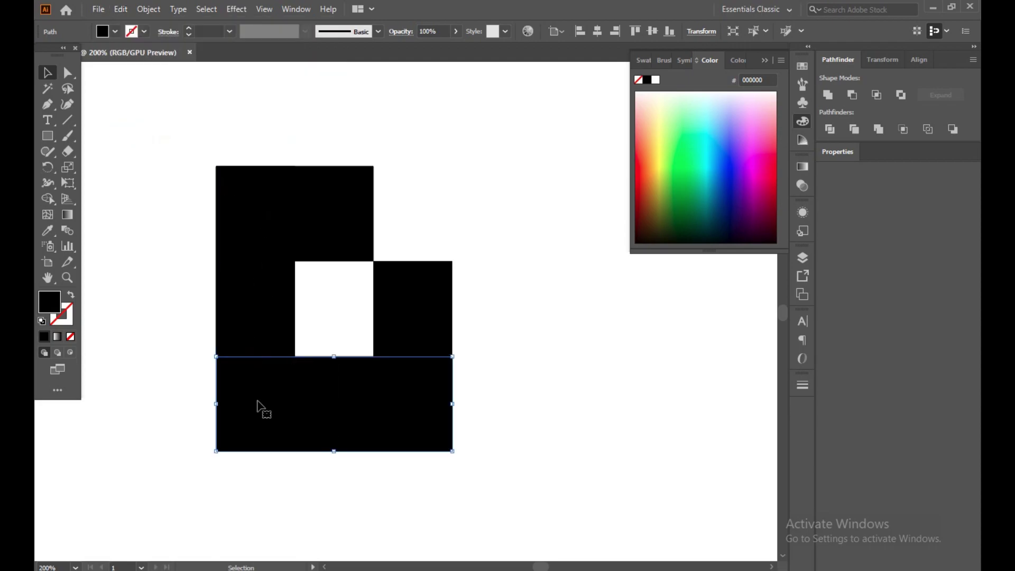
left_click(121, 9)
left_click(142, 76)
left_click(121, 9)
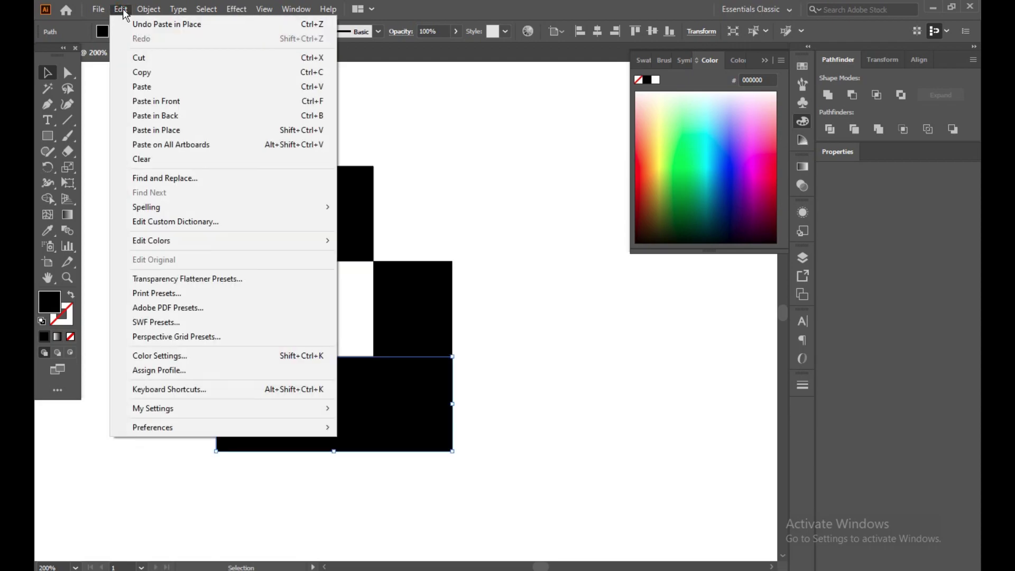
left_click(157, 131)
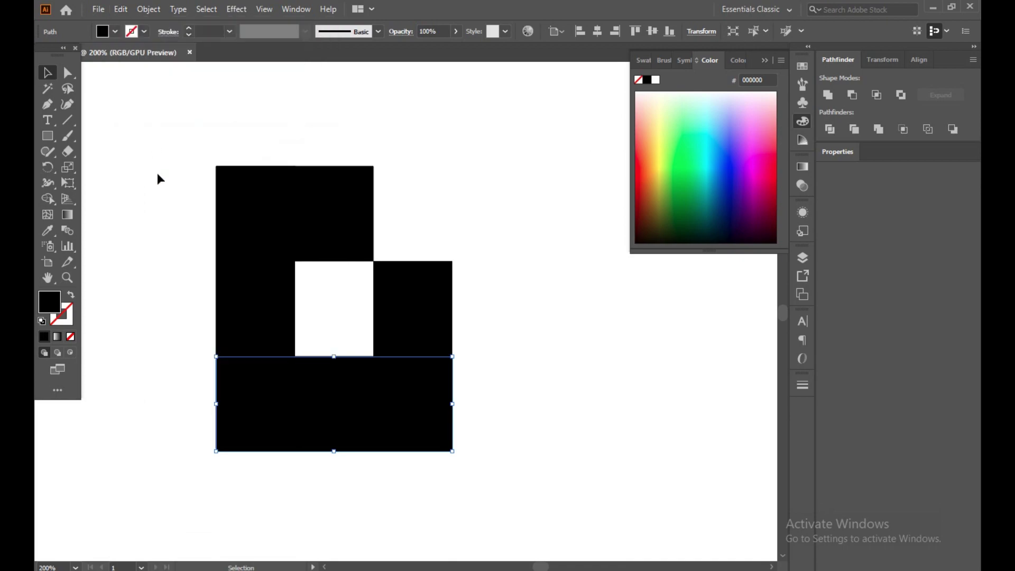
Step: Round the bottom bar's lower-left corner with the Direct Selection tool
key("a")
left_click_drag(226, 441, 366, 368)
left_click(243, 328)
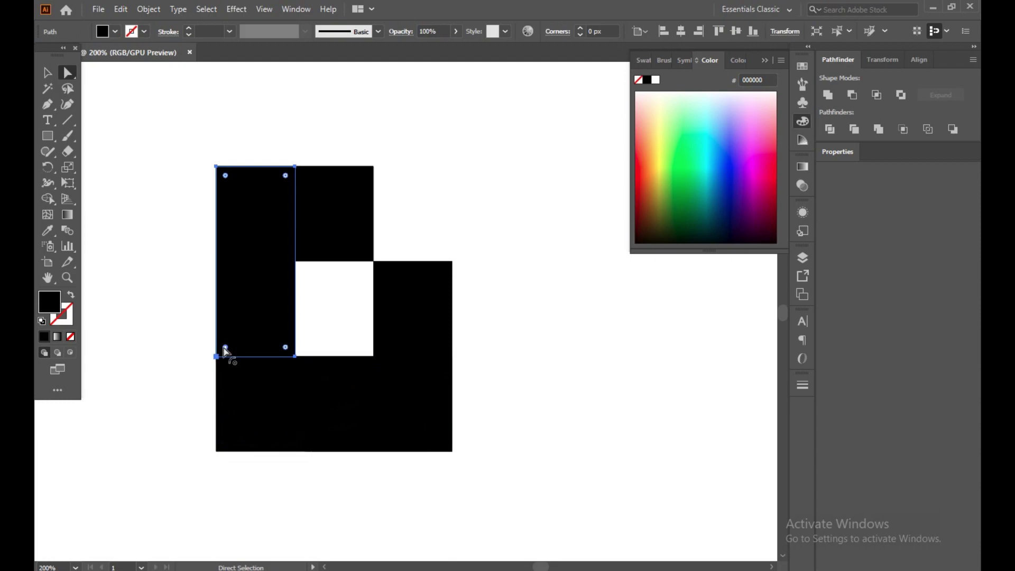
Step: Round the left bar's bottom-left corner by dragging its corner widget
scroll(226, 351, "up", 4)
scroll(229, 354, "up", 1)
left_click_drag(190, 376, 906, 253)
scroll(459, 365, "down", 5)
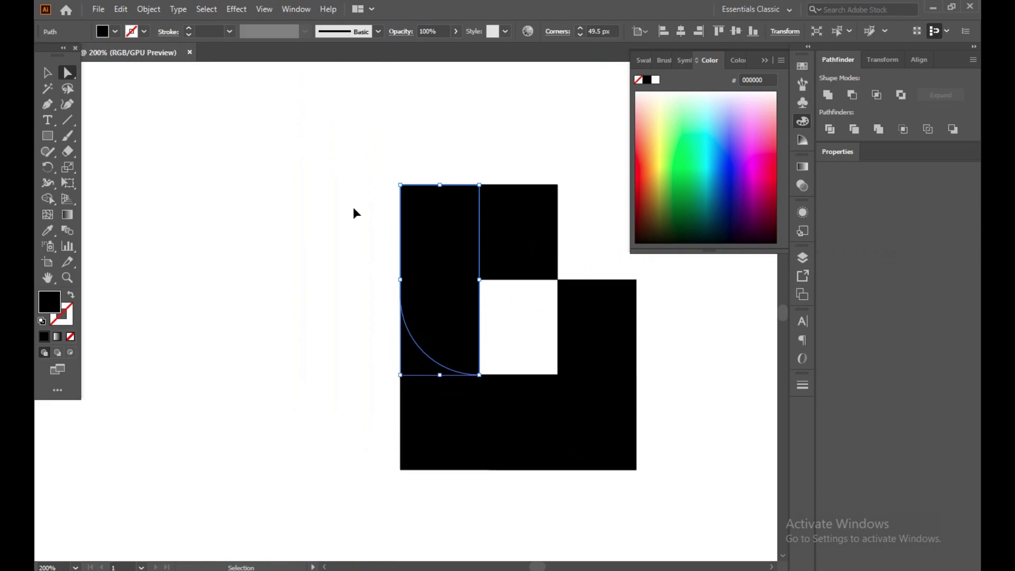
Step: Using Shape Builder, delete the corner outside the arc and merge the bottom bar with it
key("ctrl+a")
left_click(49, 198)
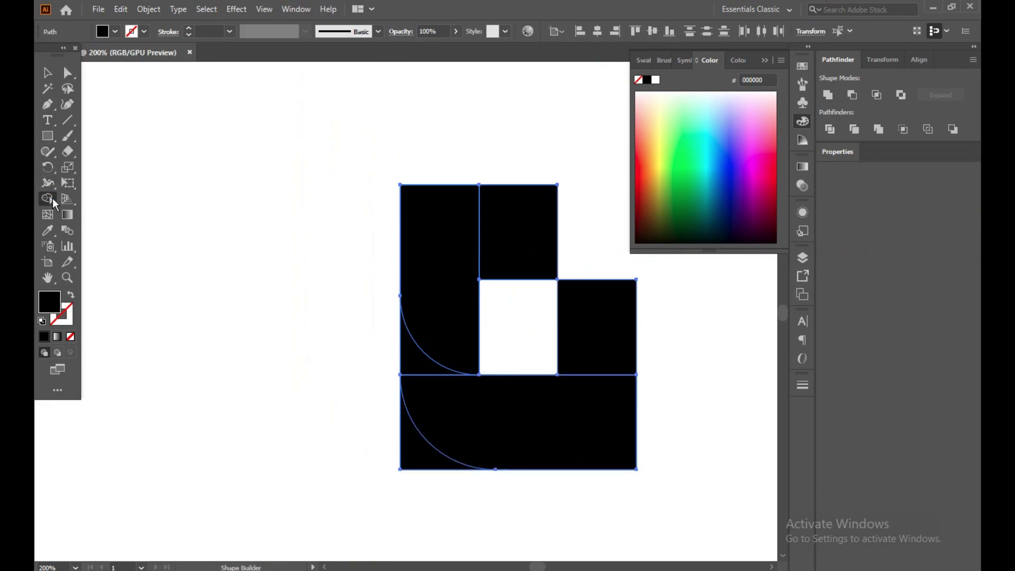
left_click_drag(349, 424, 421, 476)
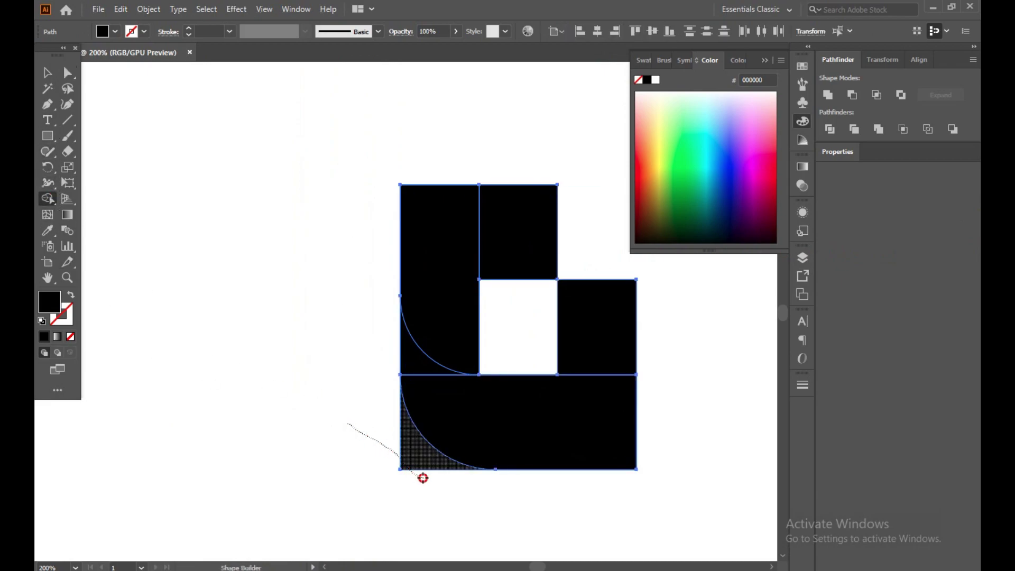
mouse_move(439, 428)
left_mouse_down()
mouse_move(414, 368)
mouse_move(483, 410)
left_mouse_up()
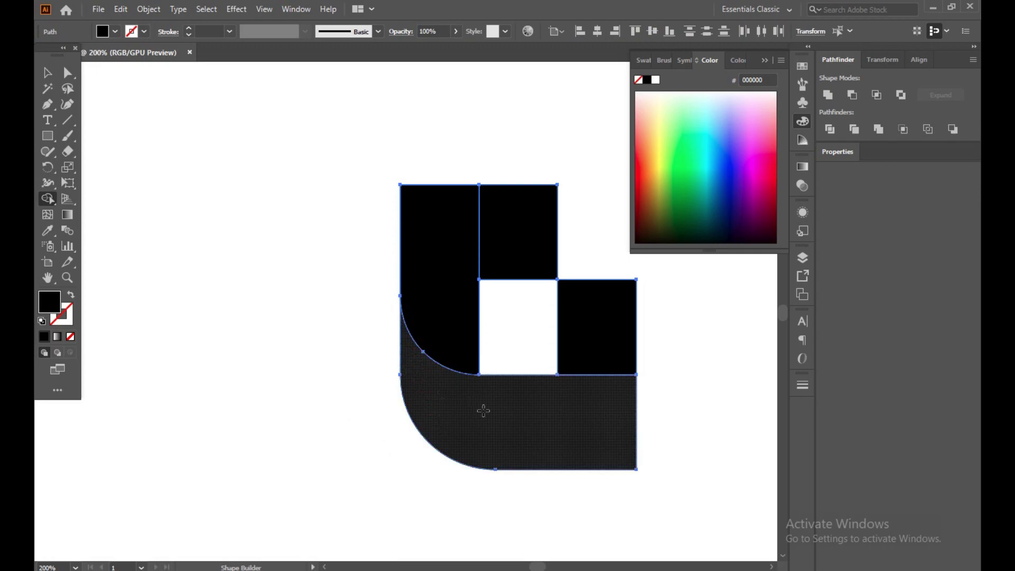
left_click_drag(596, 410, 518, 464)
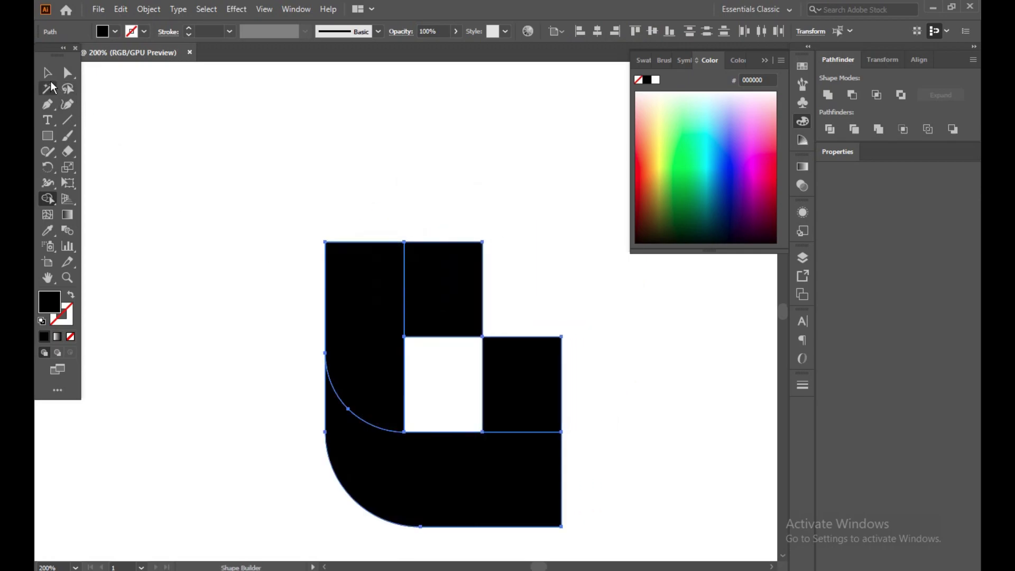
key("v")
left_click(150, 231)
left_click(404, 474)
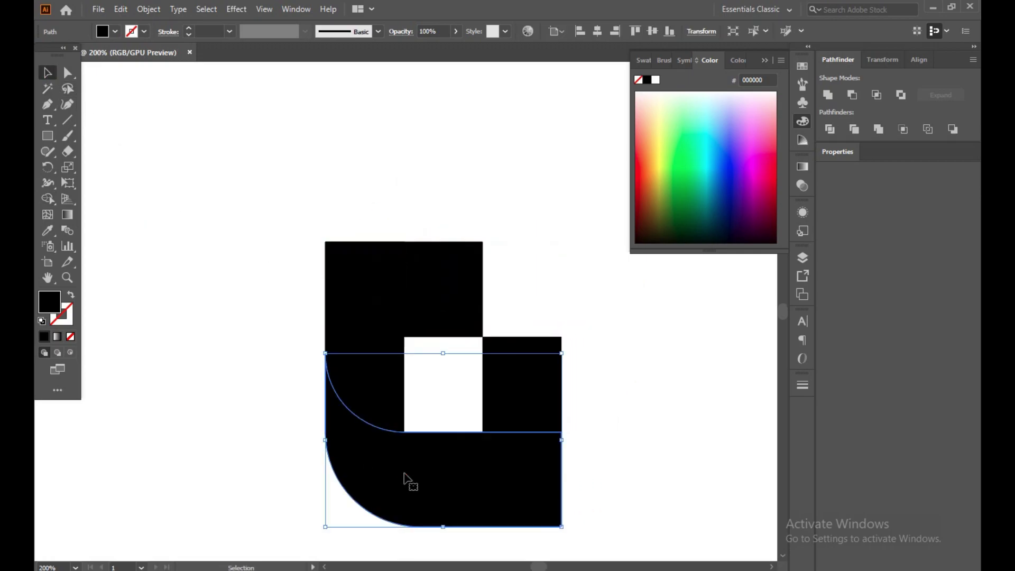
Step: Move the curved bottom shape back over the logo, slightly higher and flush with the left bar
left_click_drag(409, 478, 125, 471)
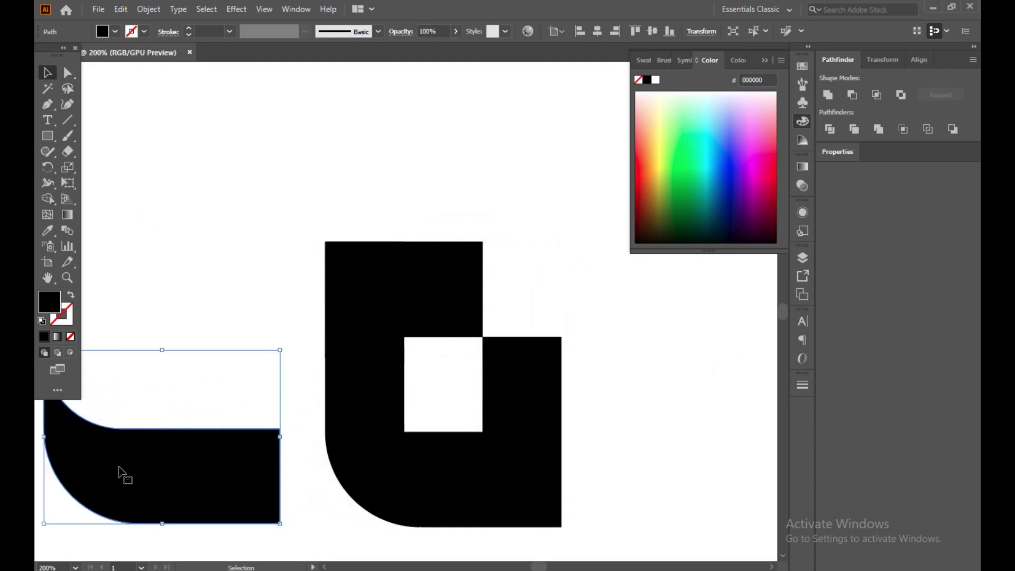
left_click_drag(286, 523, 349, 377)
mouse_move(259, 344)
left_mouse_down()
mouse_move(536, 397)
mouse_move(533, 385)
left_mouse_up()
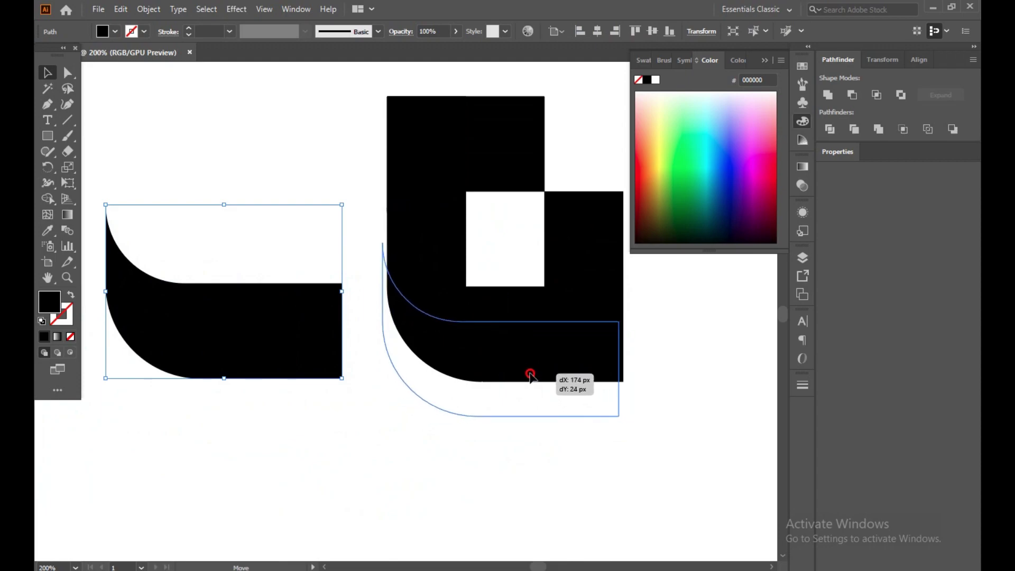
mouse_move(533, 385)
left_mouse_down()
mouse_move(536, 420)
mouse_move(538, 366)
mouse_move(528, 385)
mouse_move(535, 393)
mouse_move(543, 385)
mouse_move(528, 370)
mouse_move(539, 381)
left_mouse_up()
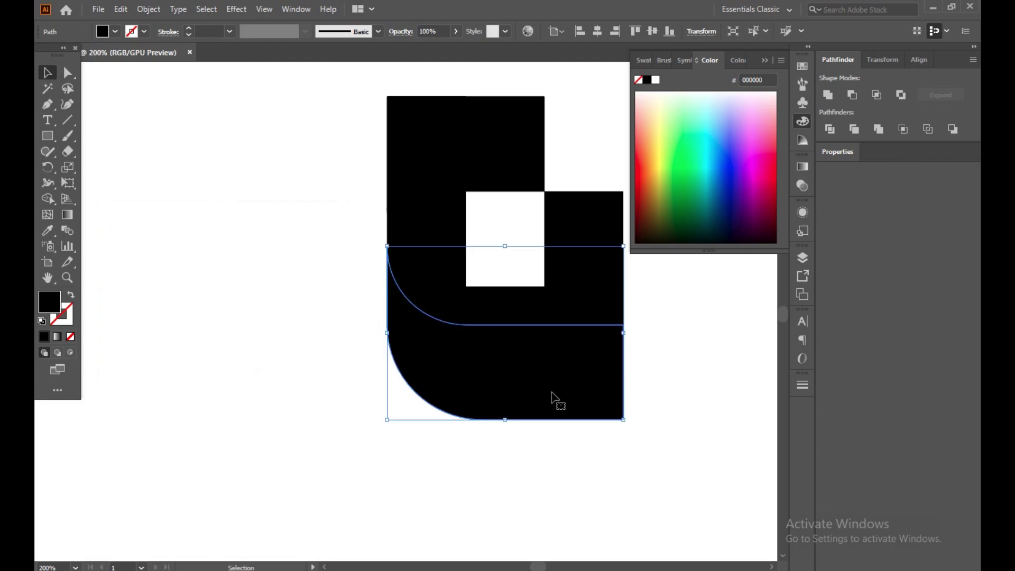
scroll(551, 400, "up", 2)
mouse_move(482, 486)
left_mouse_down()
mouse_move(457, 497)
mouse_move(477, 528)
mouse_move(479, 507)
mouse_move(481, 527)
left_mouse_up()
Step: Select all overlapping pieces and merge the curved band with the upper shapes using Shape Builder
scroll(516, 480, "down", 3)
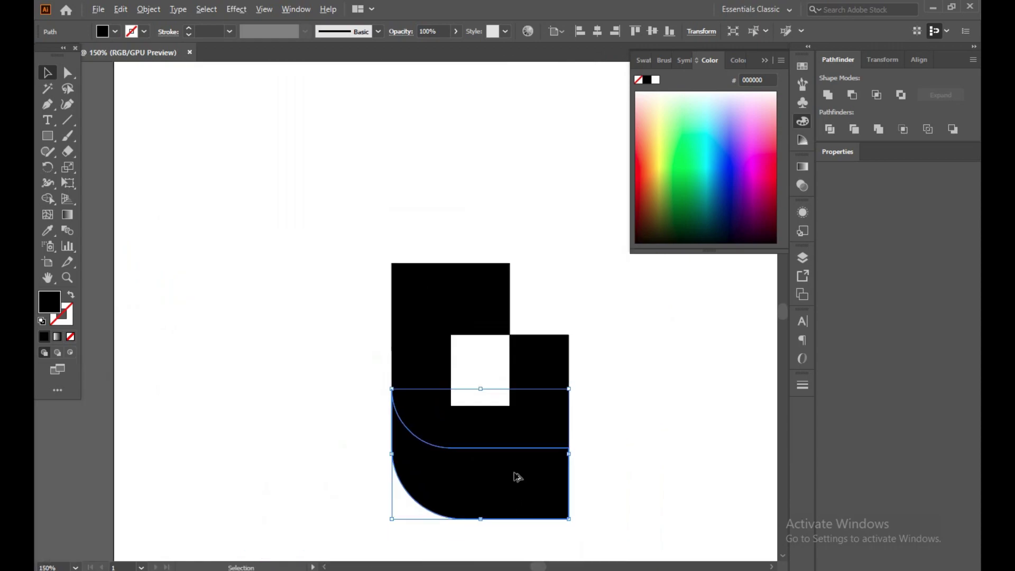
scroll(517, 477, "up", 1)
scroll(514, 487, "down", 1)
left_click_drag(249, 255, 482, 483)
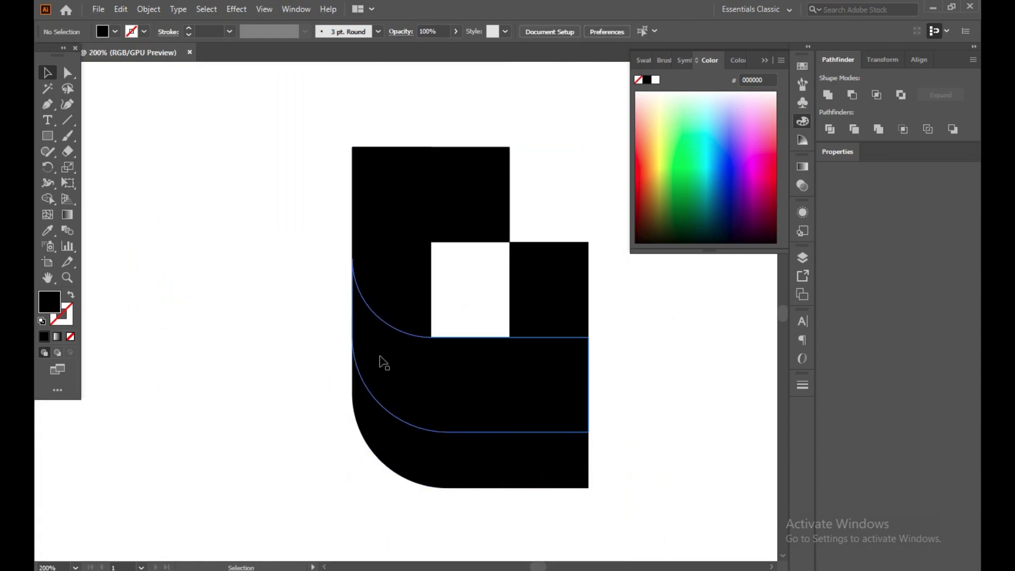
left_click_drag(261, 312, 475, 483)
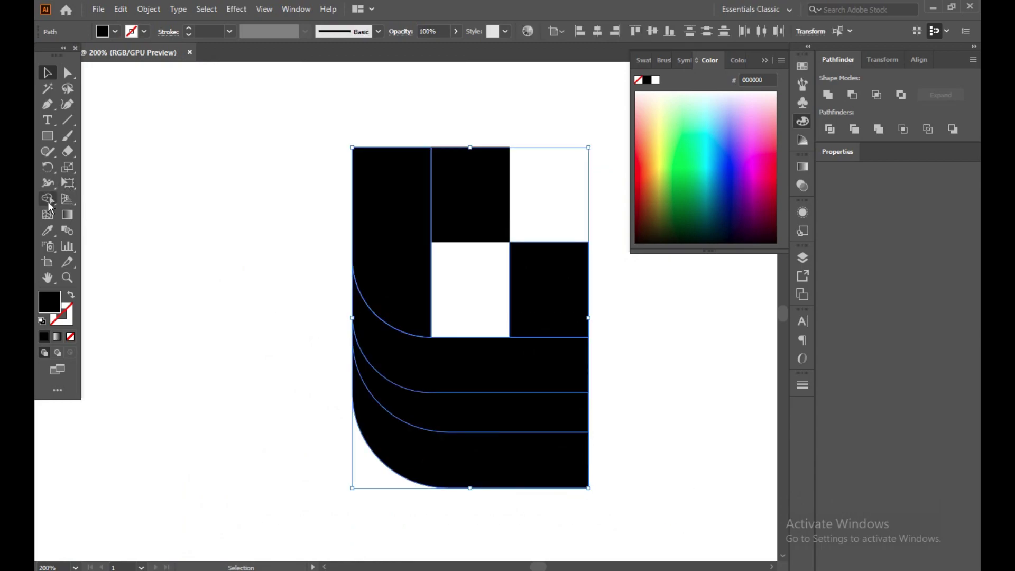
left_click(48, 199)
left_click_drag(471, 378, 469, 374)
key("v")
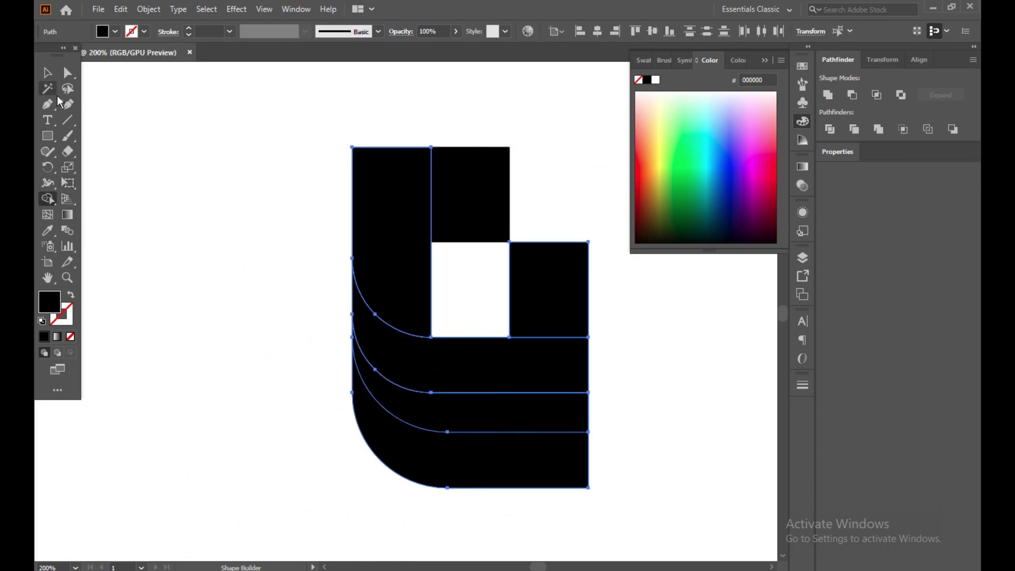
Step: Move the lower curved band, then undo the move
left_click(122, 176)
mouse_move(432, 475)
left_mouse_down()
mouse_move(448, 422)
mouse_move(409, 493)
left_mouse_up()
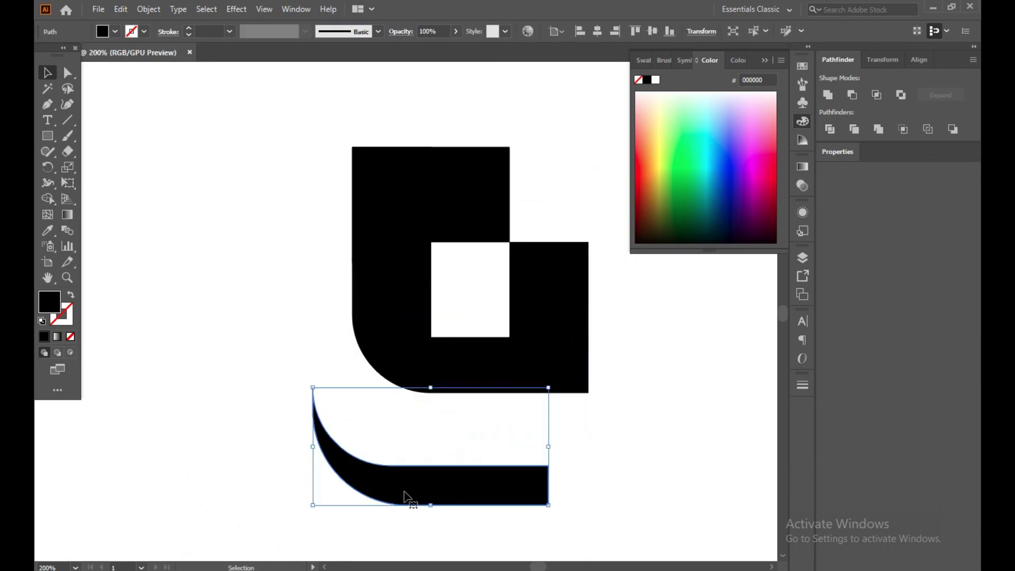
key("a")
key("ctrl+z")
left_click(408, 492)
Step: Shift the upper-left curved piece left and select the nested pieces for merging
key("v")
left_click(365, 239)
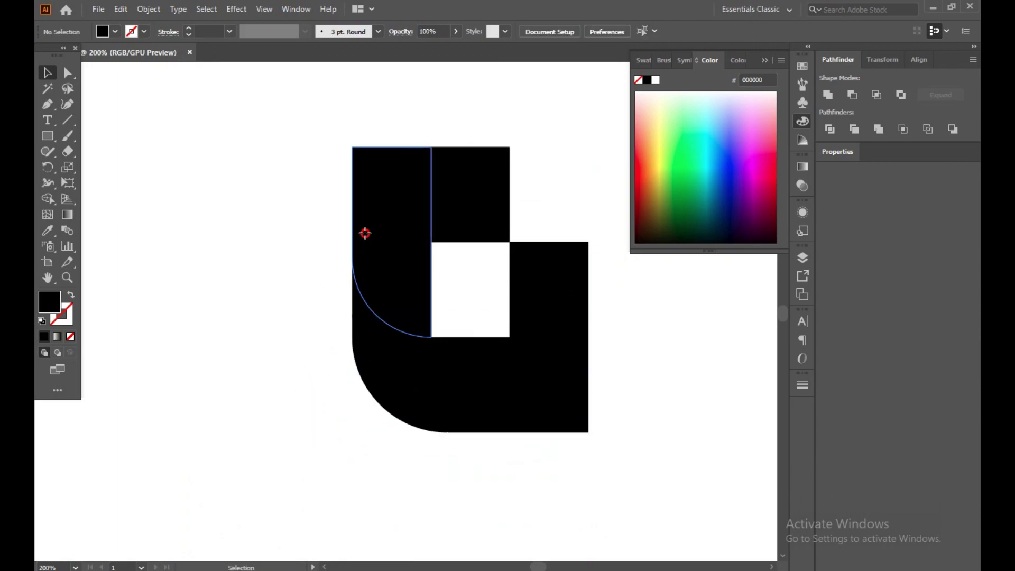
mouse_move(365, 239)
left_mouse_down()
mouse_move(209, 285)
mouse_move(339, 266)
left_mouse_up()
left_click(141, 375)
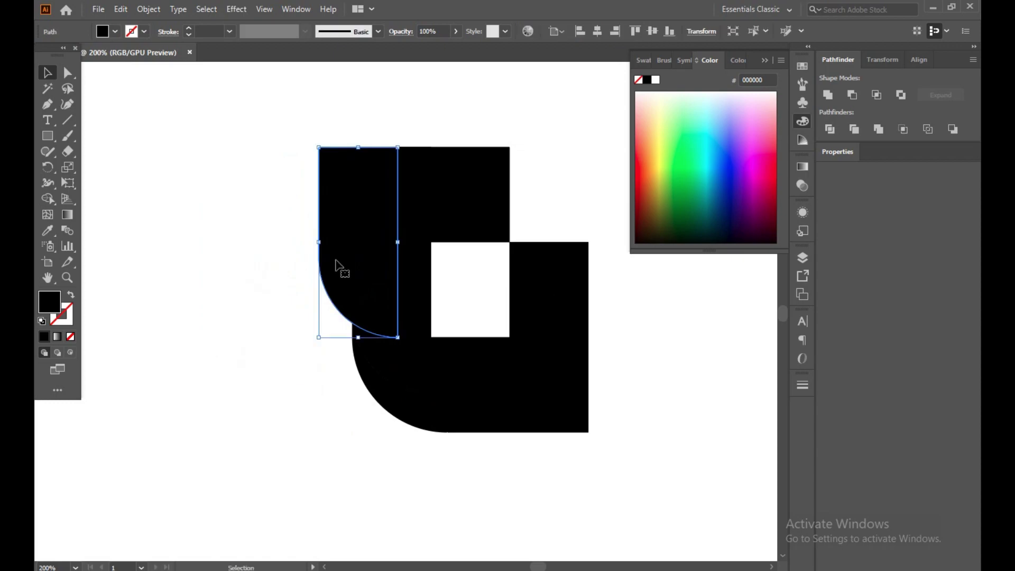
left_click_drag(244, 133, 510, 267)
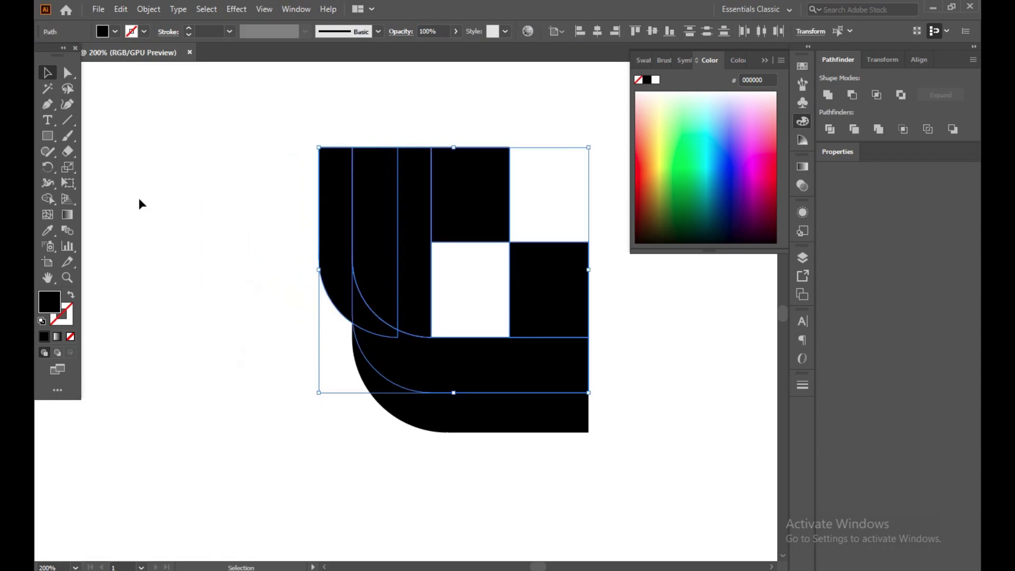
left_click(51, 195)
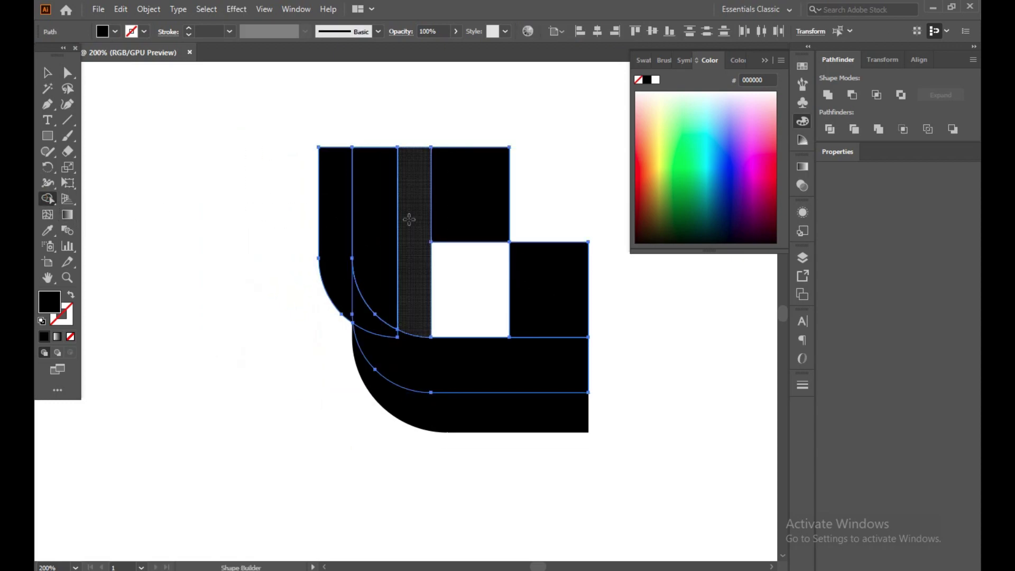
Step: Pull the narrow curved left strip outward, then undo that move
left_click(47, 72)
left_click(269, 211)
left_click(334, 232)
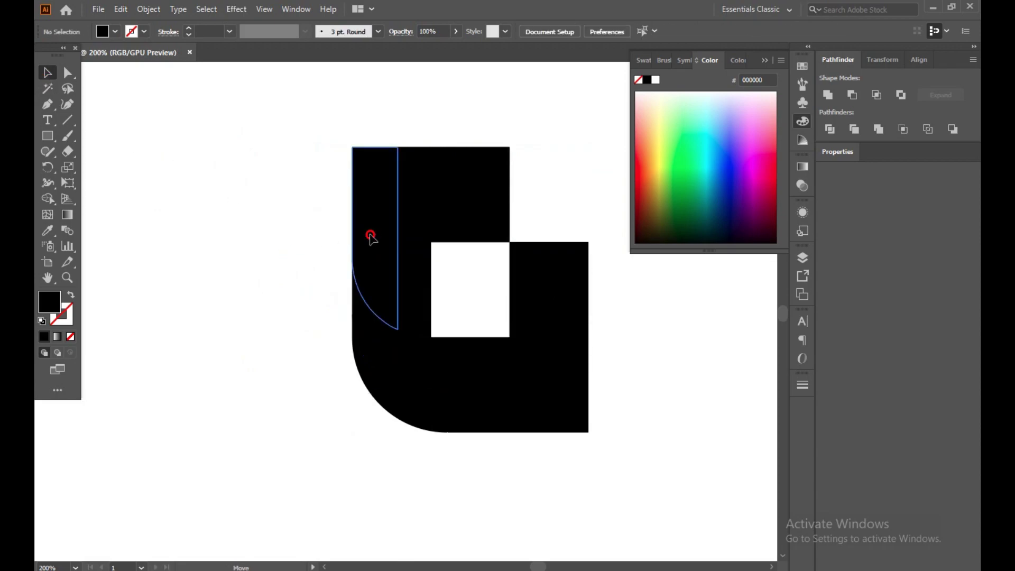
left_click_drag(367, 235, 274, 244)
key("ctrl+z")
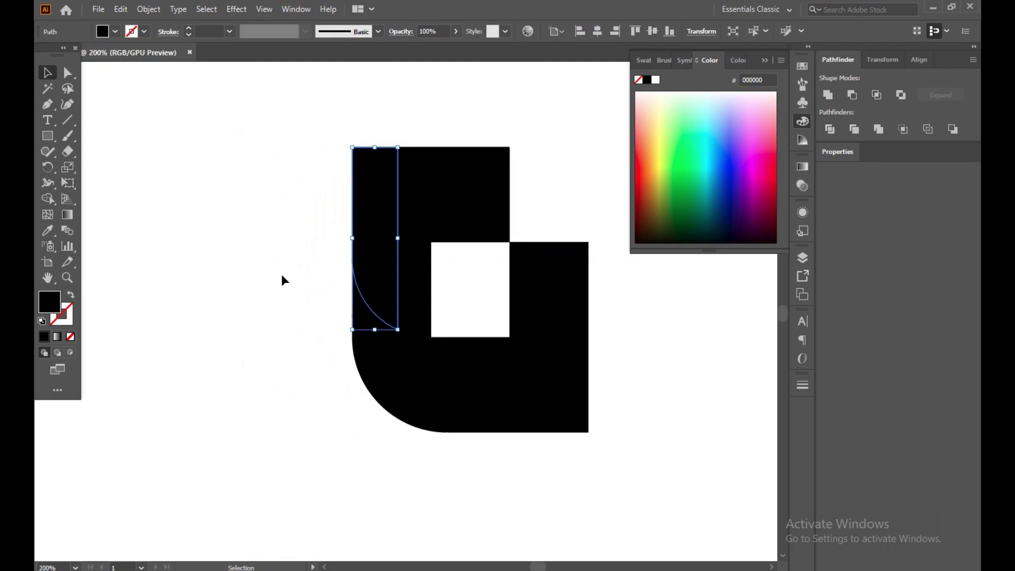
Step: Raise the top-middle square so it juts above the logo's top edge
left_click(477, 194)
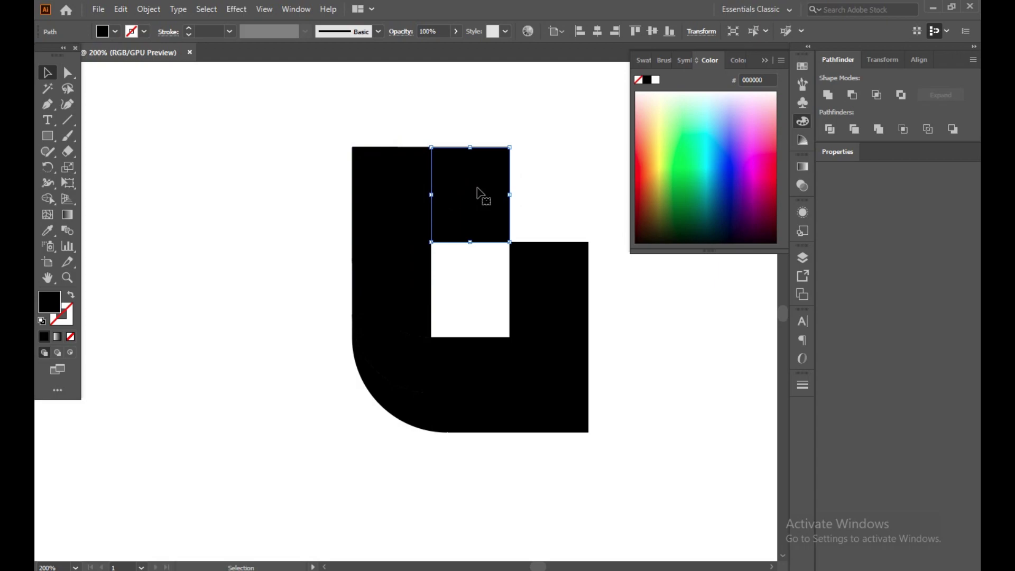
mouse_move(477, 193)
left_mouse_down()
mouse_move(209, 204)
mouse_move(495, 159)
mouse_move(464, 164)
mouse_move(482, 159)
mouse_move(475, 125)
mouse_move(475, 135)
left_mouse_up()
left_click_drag(474, 149, 479, 151)
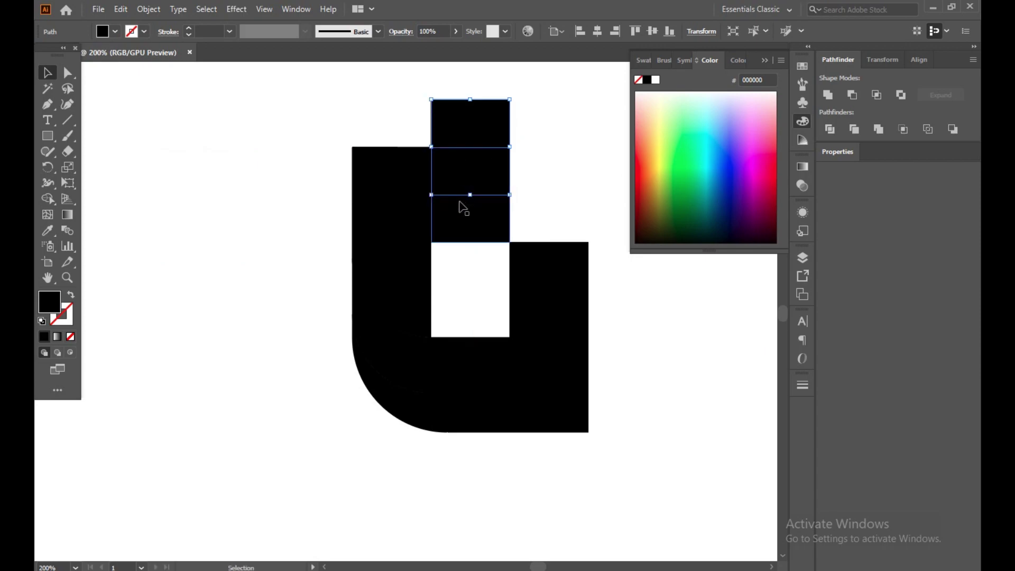
Step: Marquee-select the logo's top pieces and merge the overlap with Shape Builder
mouse_move(425, 123)
left_mouse_down()
mouse_move(512, 214)
mouse_move(499, 233)
left_mouse_up()
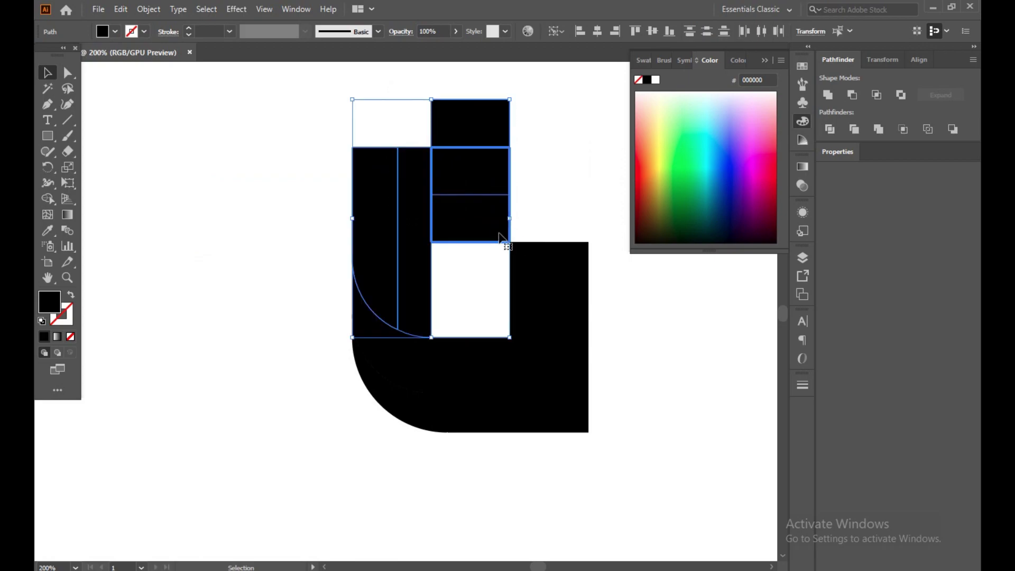
left_click(49, 200)
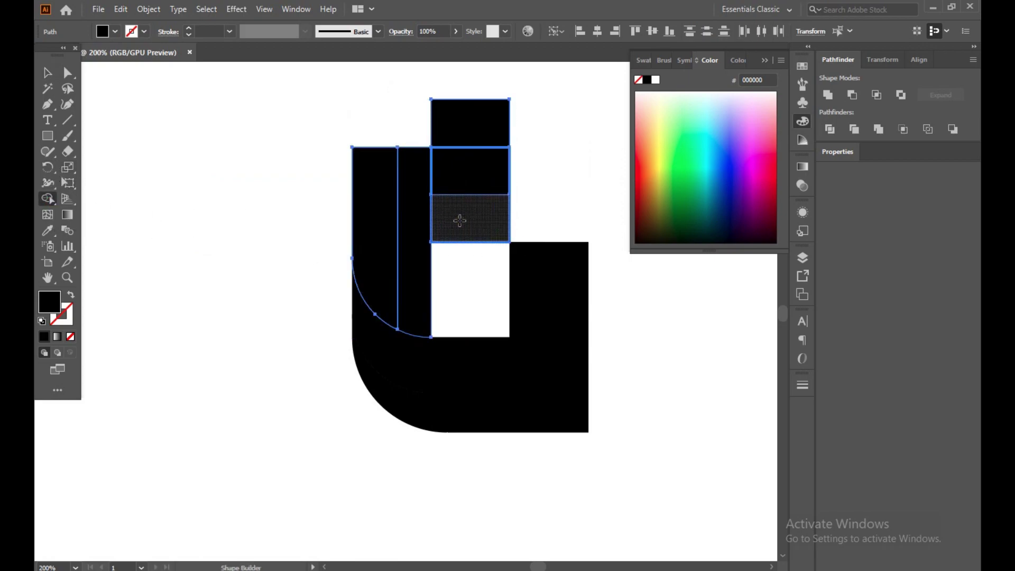
left_click(47, 72)
Step: Move the raised top rectangle onto the right arm, snapping it to the intersection
left_click(213, 177)
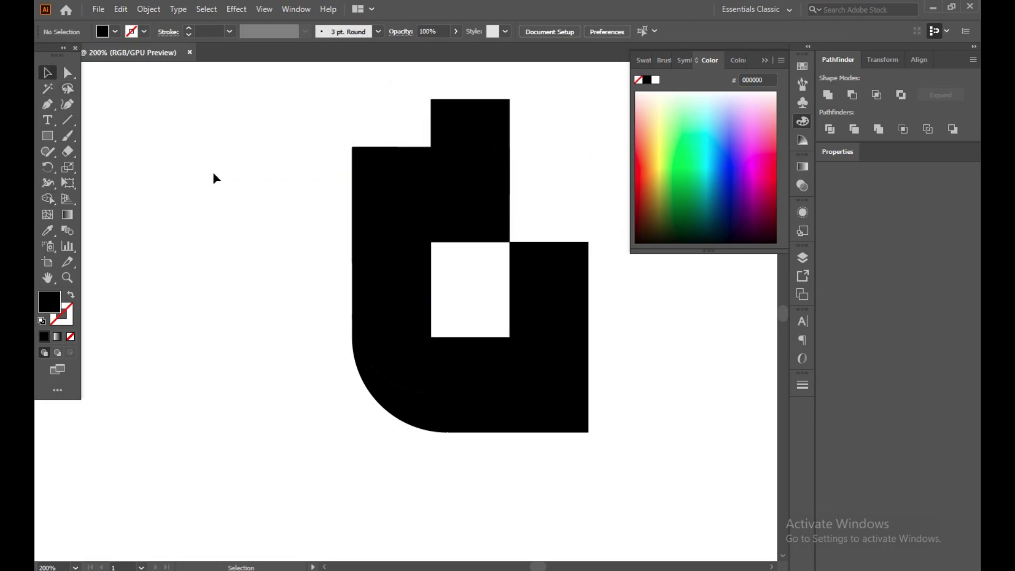
left_click(463, 126)
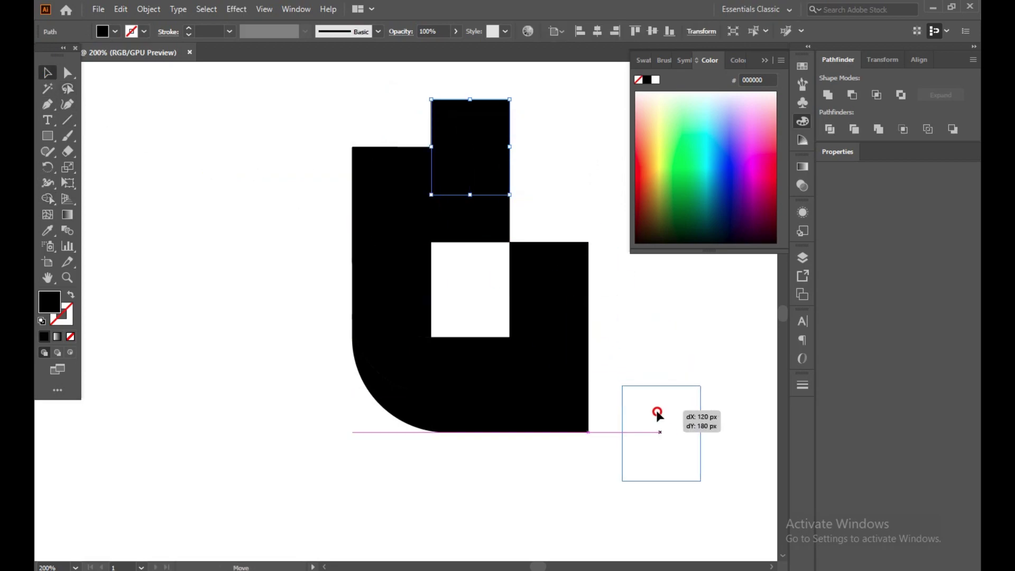
left_click_drag(463, 127, 653, 413)
left_click_drag(684, 449, 570, 272)
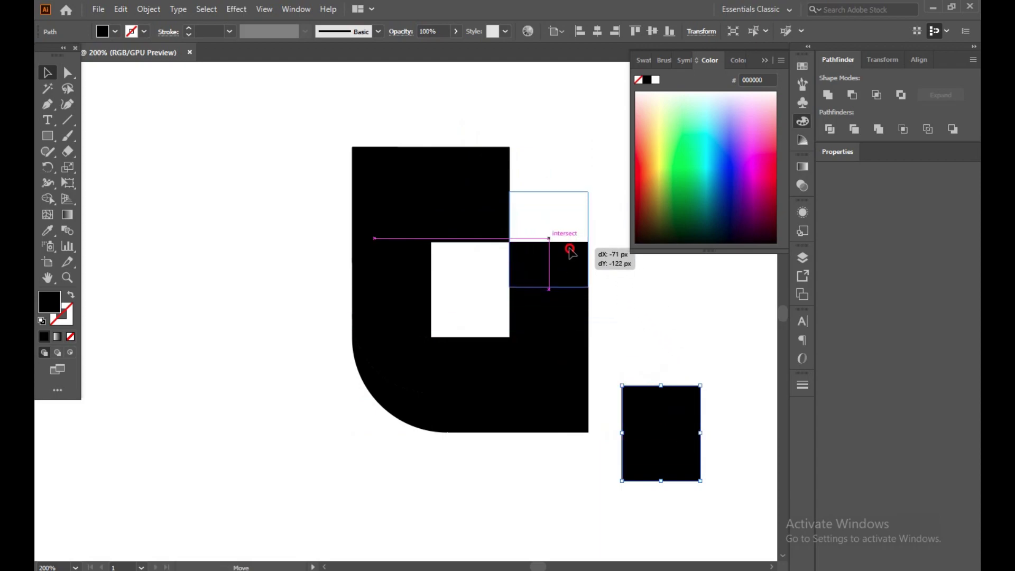
mouse_move(569, 270)
left_mouse_down()
mouse_move(567, 248)
mouse_move(569, 257)
left_mouse_up()
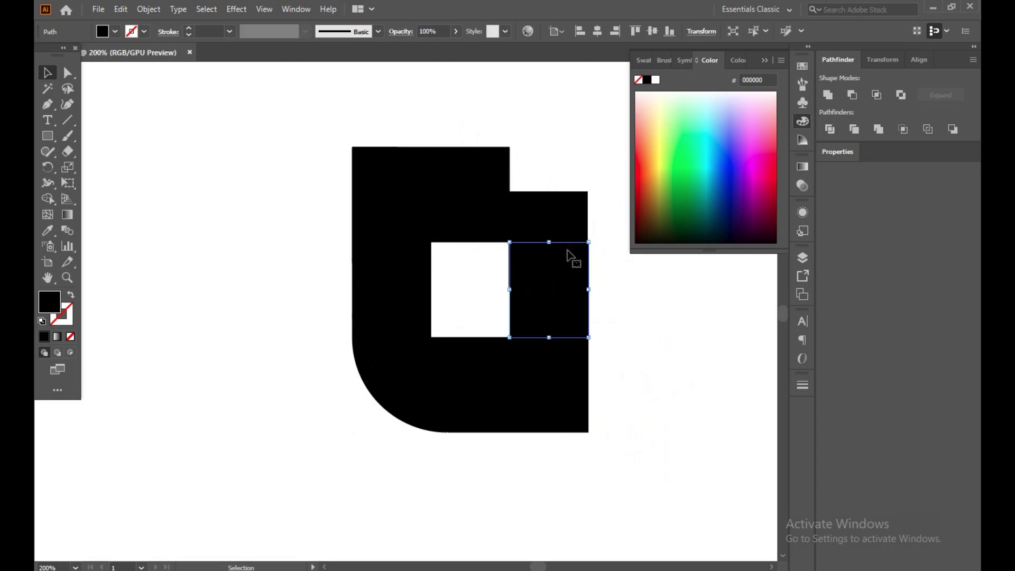
left_click(654, 313)
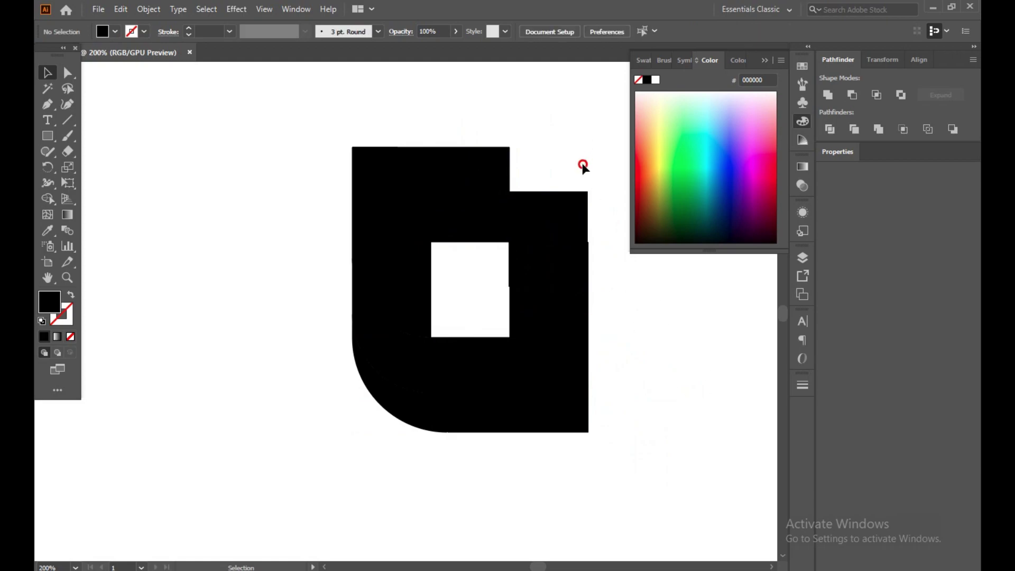
Step: Bring the spare black square over beside the C's right column
scroll(504, 273, "up", 2)
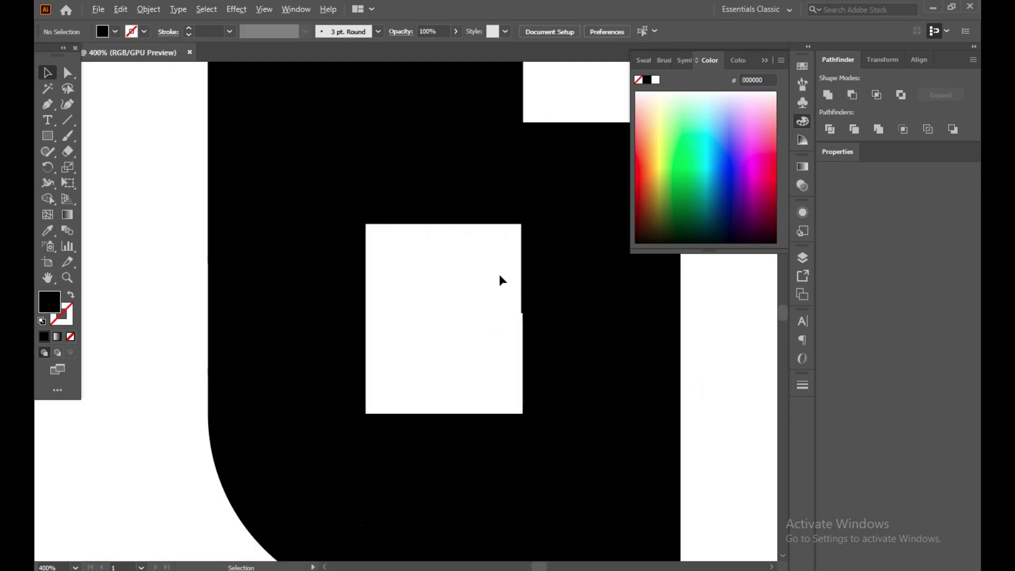
scroll(501, 279, "right", 3)
scroll(423, 296, "up", 2)
mouse_move(461, 239)
left_mouse_down()
mouse_move(470, 232)
mouse_move(677, 352)
left_mouse_up()
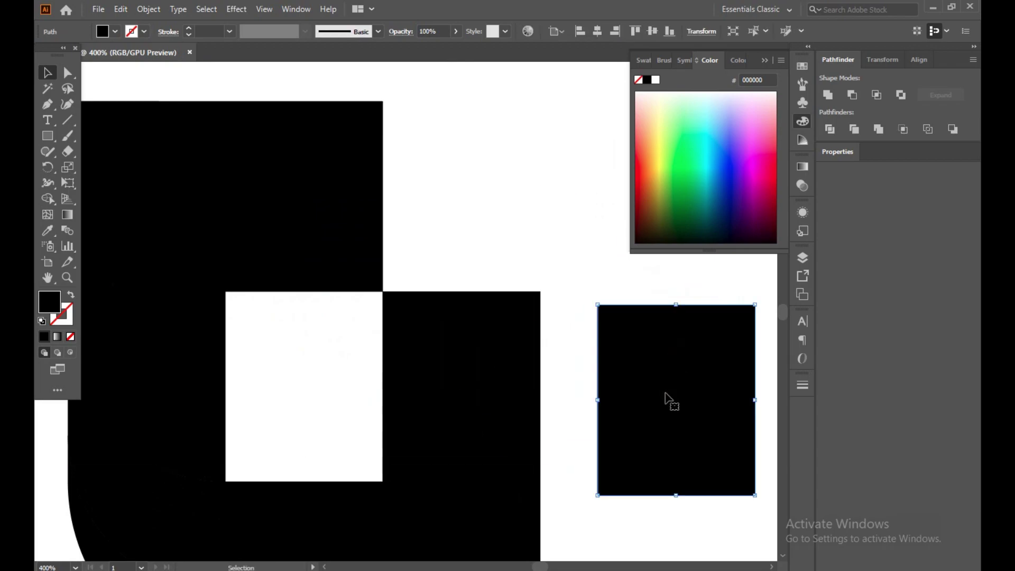
mouse_move(677, 399)
left_mouse_down()
mouse_move(486, 304)
mouse_move(444, 314)
left_mouse_up()
Step: In Outline view, with pixel snapping off, snap the square flush against the column edges
key("ctrl+y")
scroll(529, 370, "up", 1)
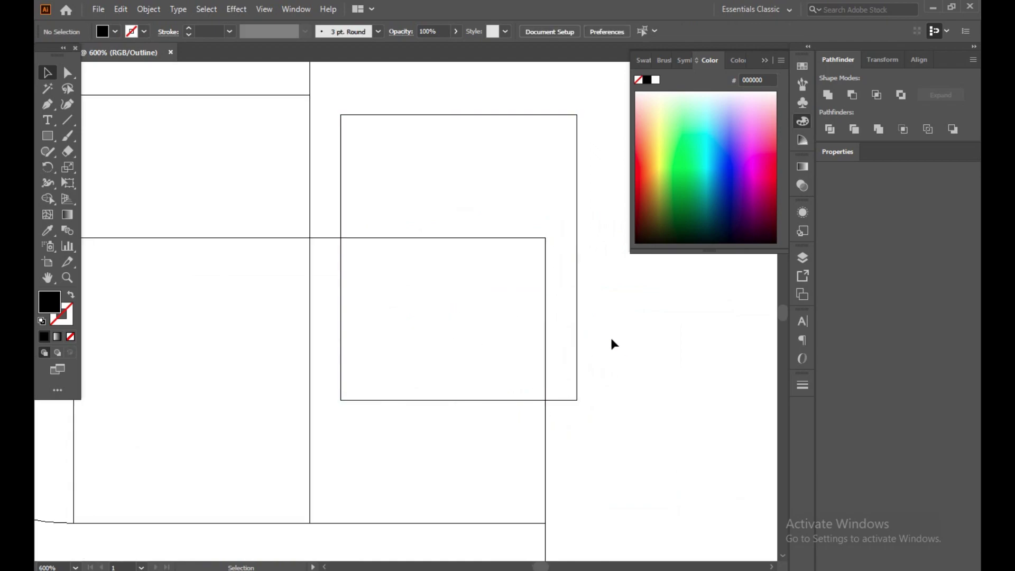
left_click_drag(577, 340, 546, 327)
left_click(264, 9)
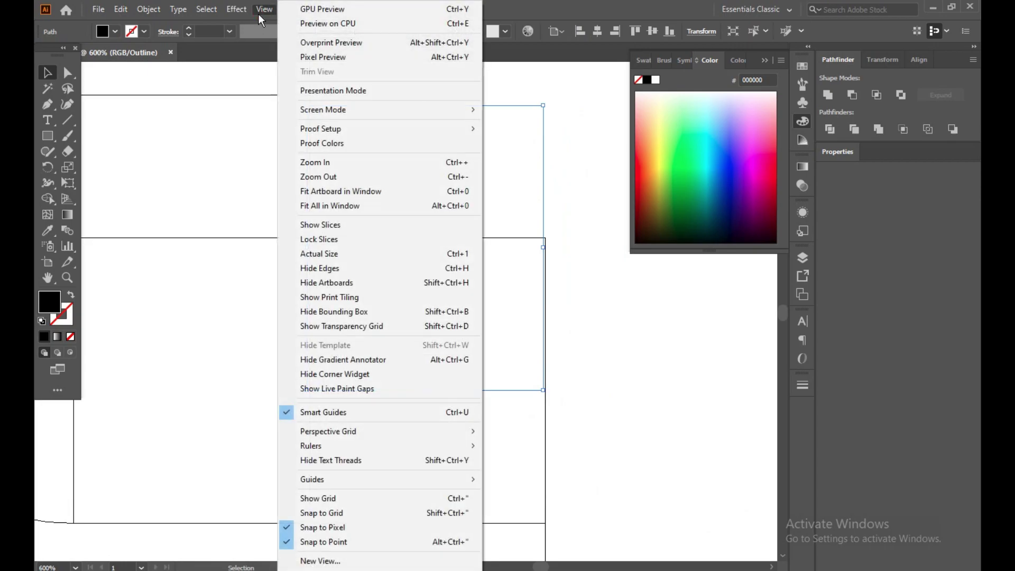
left_click(358, 523)
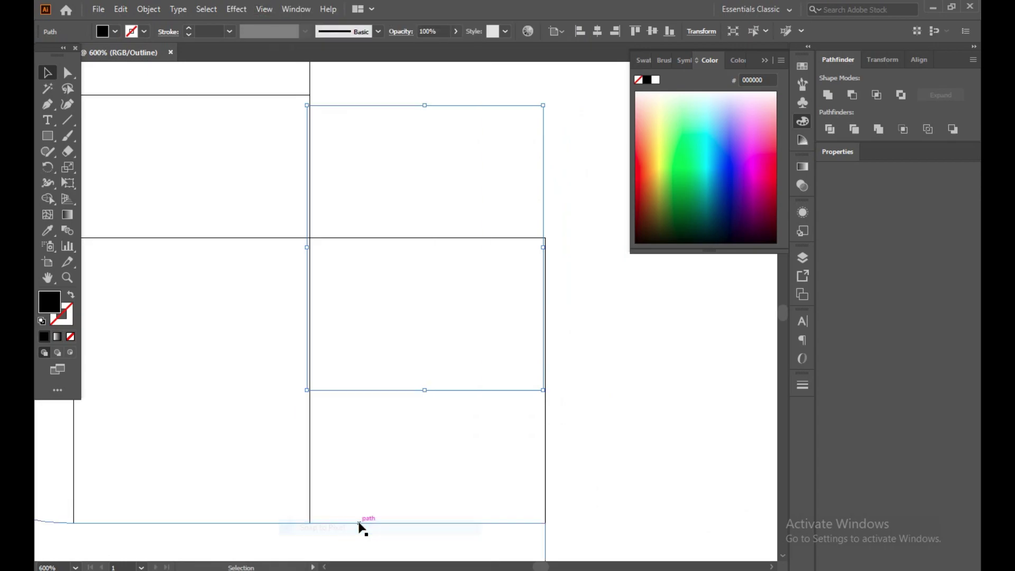
left_click(706, 400)
left_click_drag(542, 161, 544, 130)
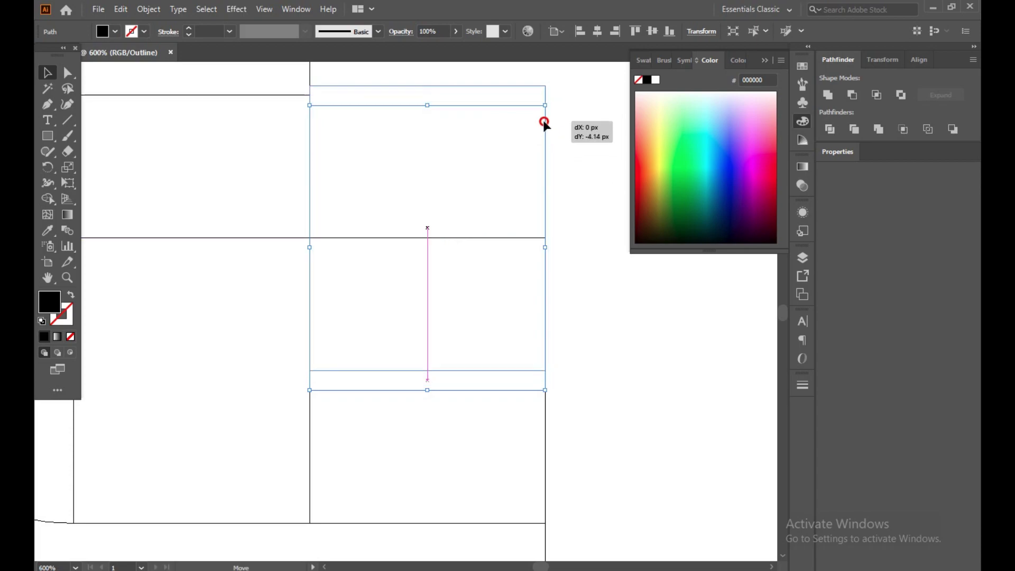
left_click_drag(544, 129, 546, 135)
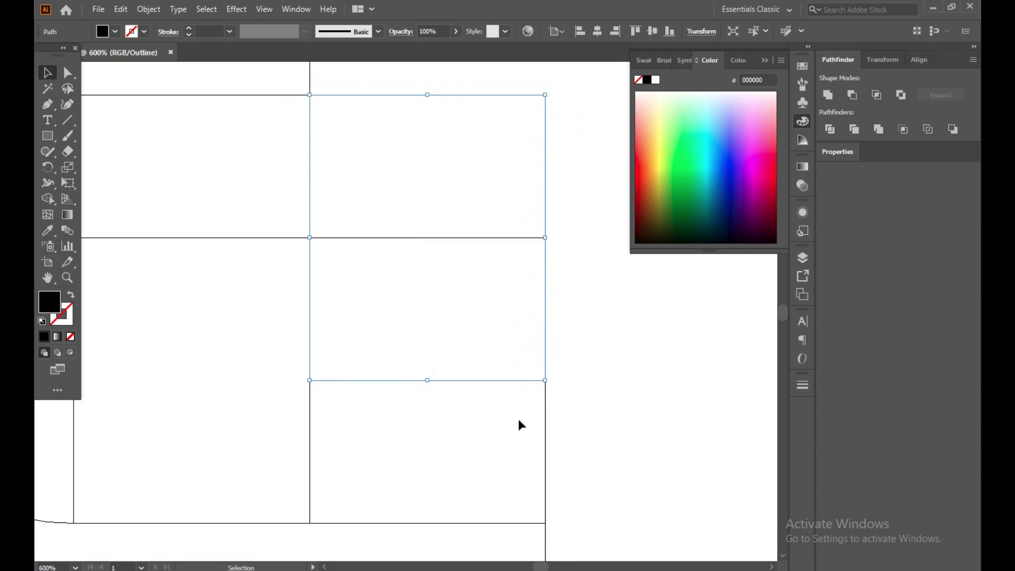
key("ctrl+y")
Step: Select the three middle-column rectangles and check the Shape Builder settings
left_click(613, 349)
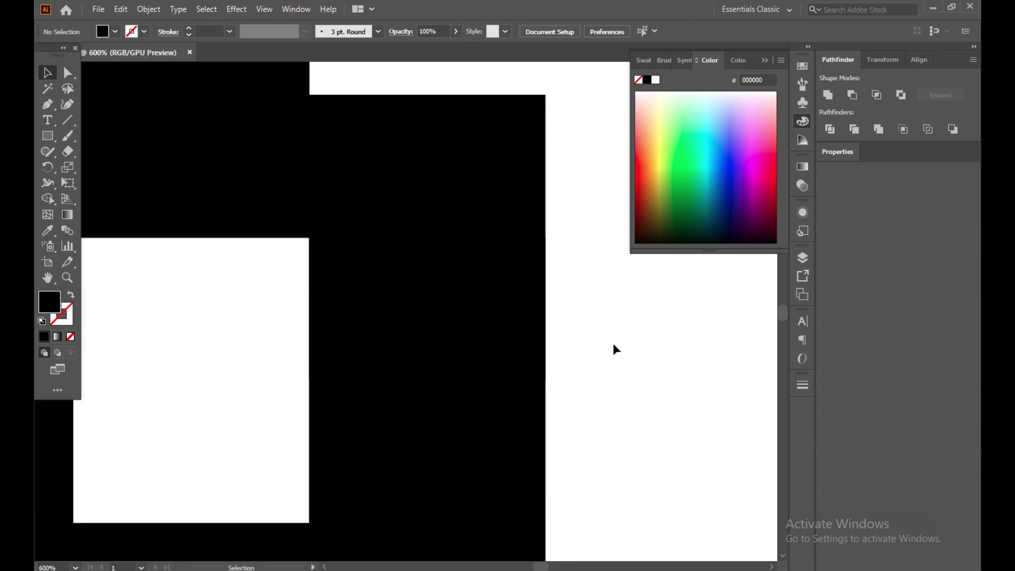
left_click_drag(519, 294, 392, 381)
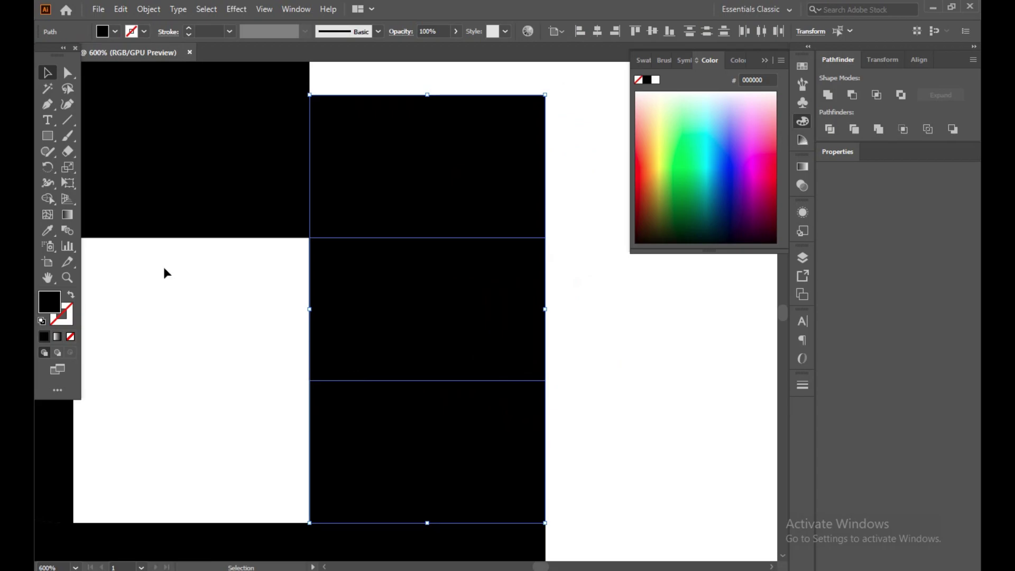
double_click(48, 200)
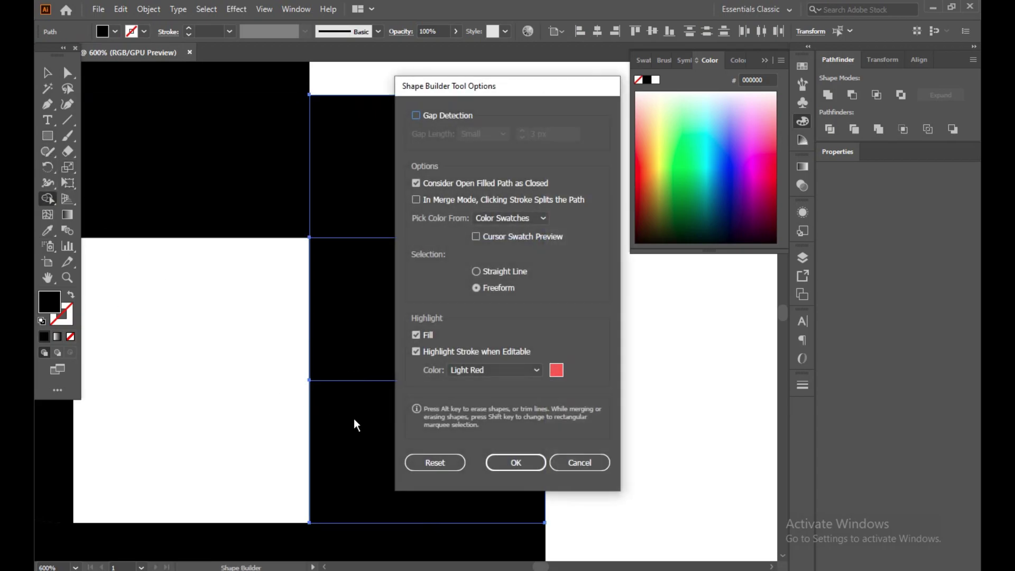
left_click(497, 463)
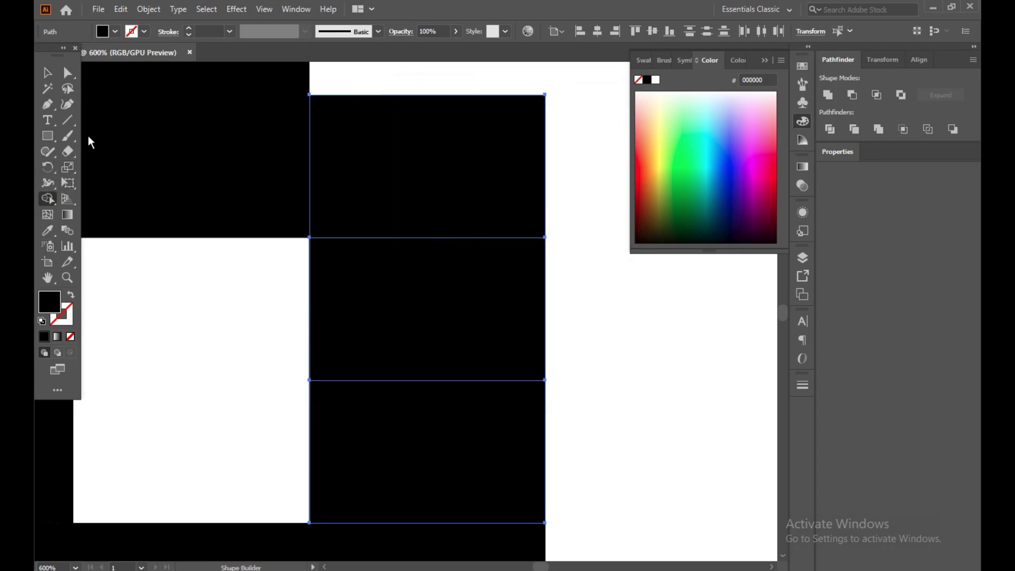
left_click(47, 74)
Step: Delete only the top middle rectangle, leaving the column's top empty
left_click(387, 157)
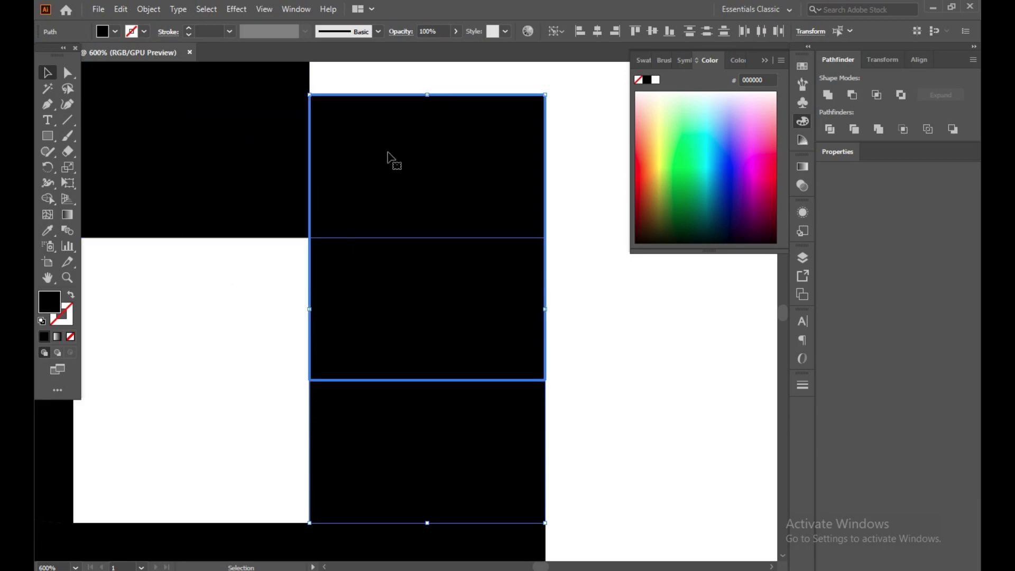
key("Delete")
key("ctrl+z")
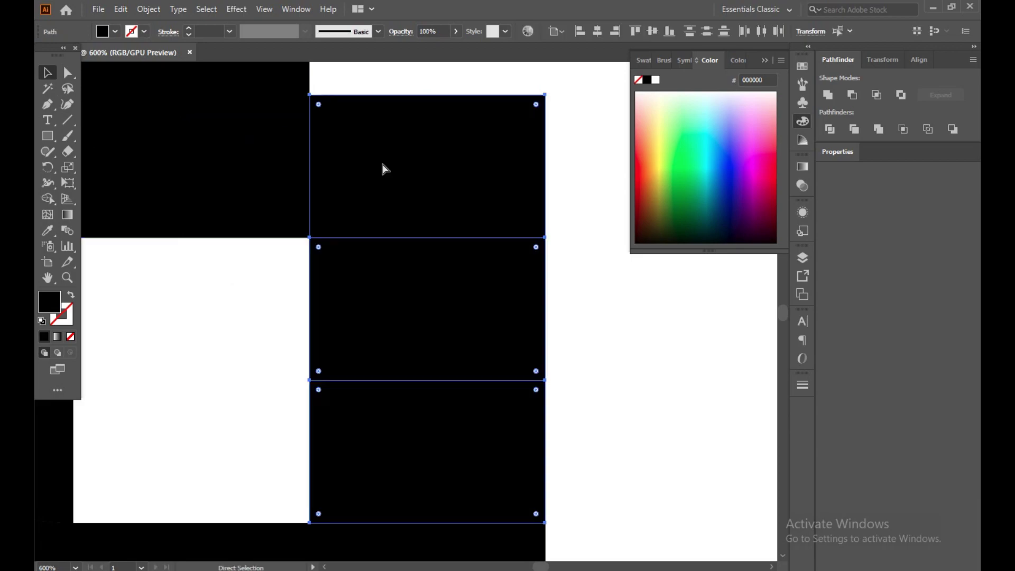
left_click(476, 153)
key("Delete")
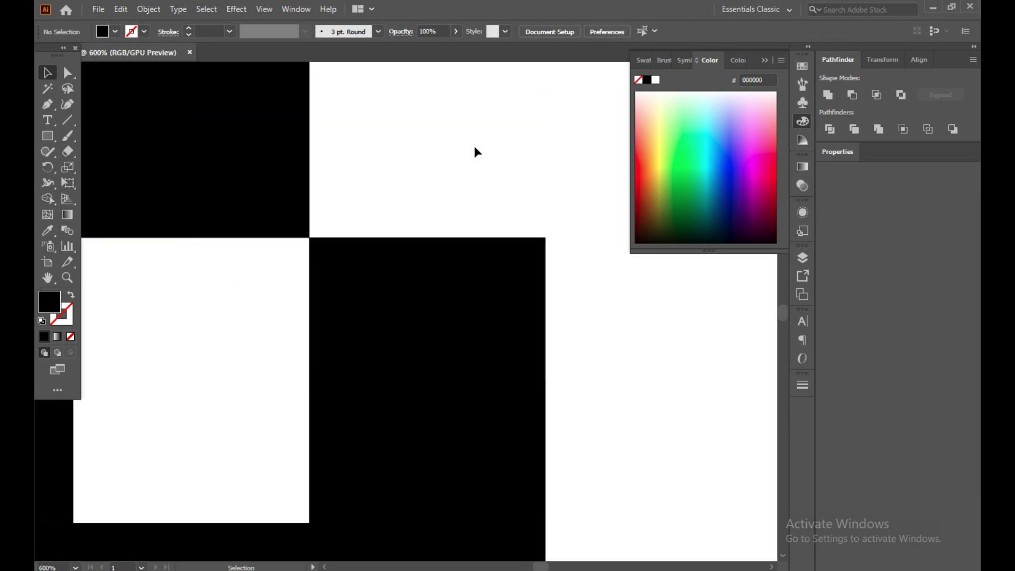
scroll(473, 425, "down", 3)
Step: Select all pieces of the C and scale them up from the bottom-right corner
scroll(469, 423, "up", 1)
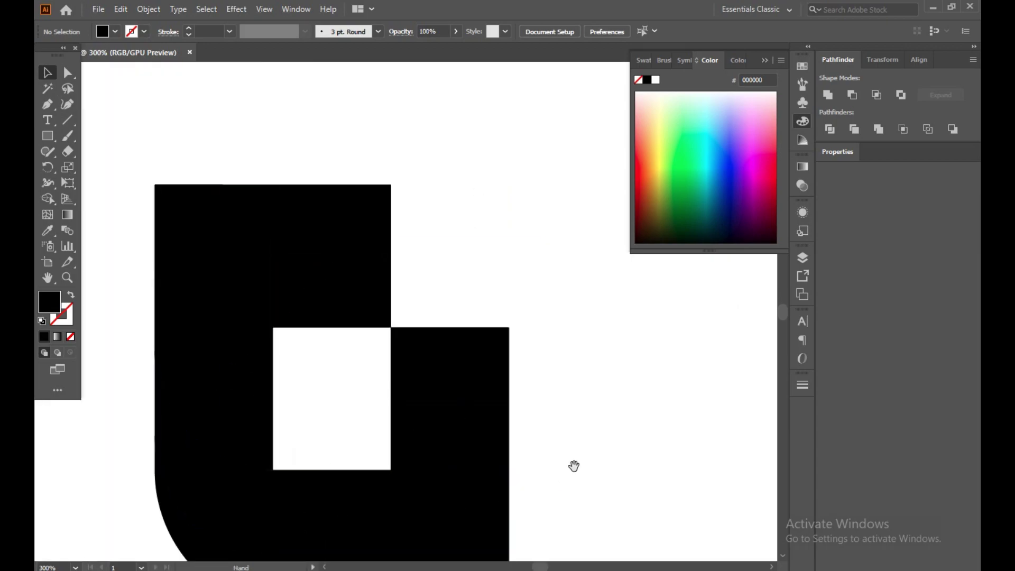
left_click_drag(430, 490, 428, 412)
scroll(468, 469, "down", 3)
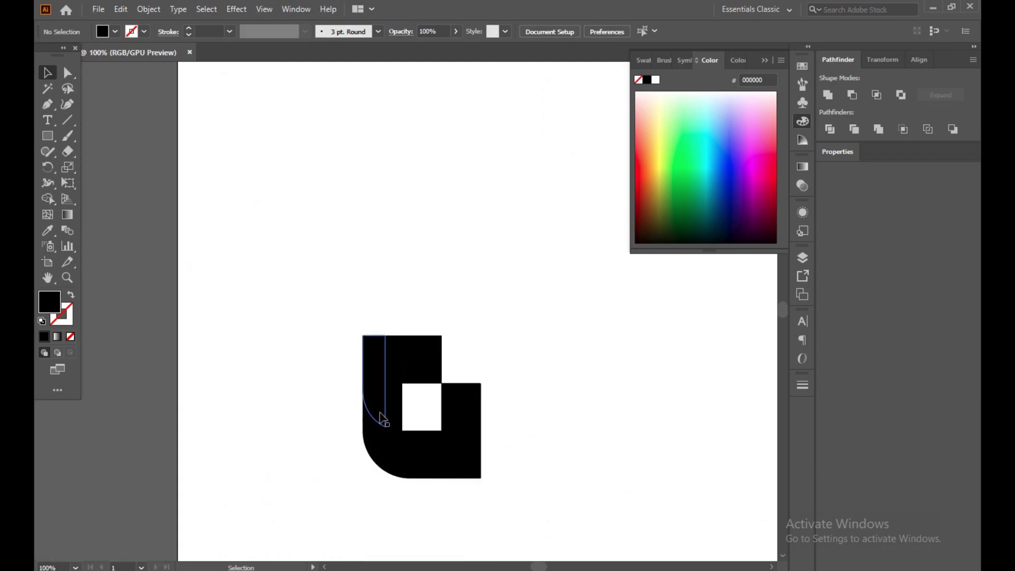
left_click_drag(243, 314, 523, 512)
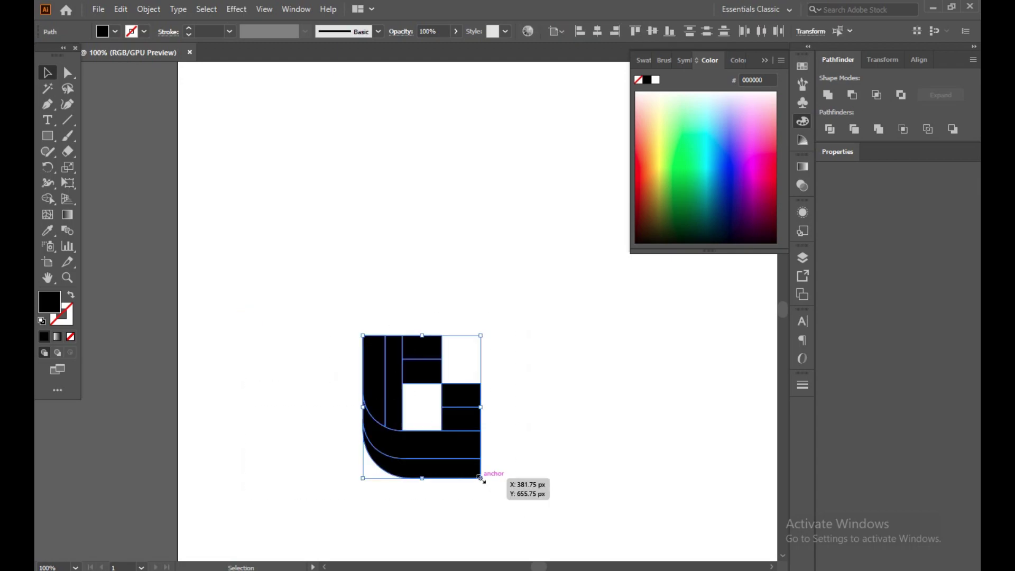
left_click_drag(480, 479, 544, 555)
Step: Move the enlarged C shape to the centre of the artboard
left_click_drag(508, 507, 473, 325)
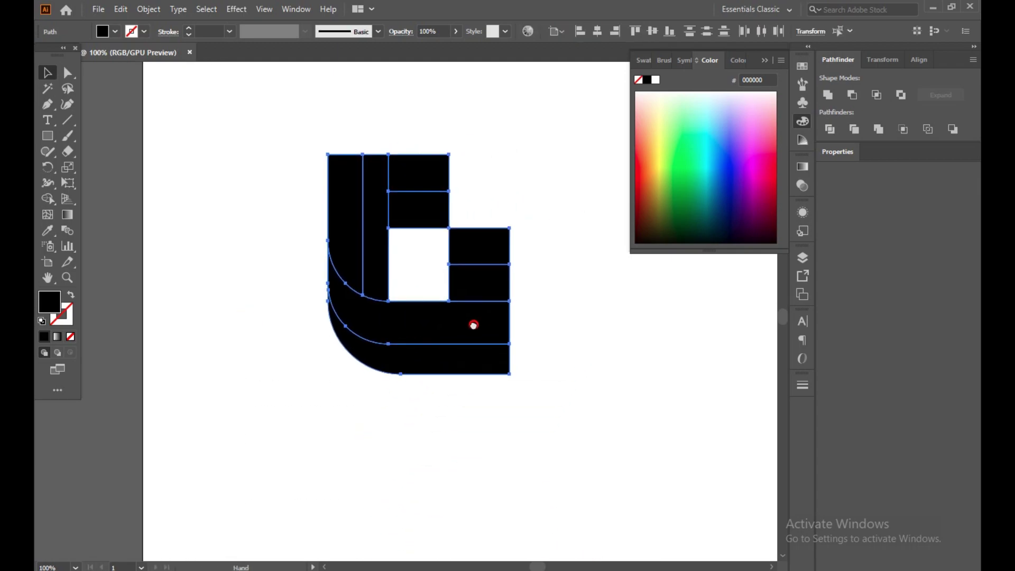
left_click_drag(403, 335, 528, 284)
key("ctrl+minus")
key("ctrl+minus")
key("ctrl+minus")
key("ctrl+minus")
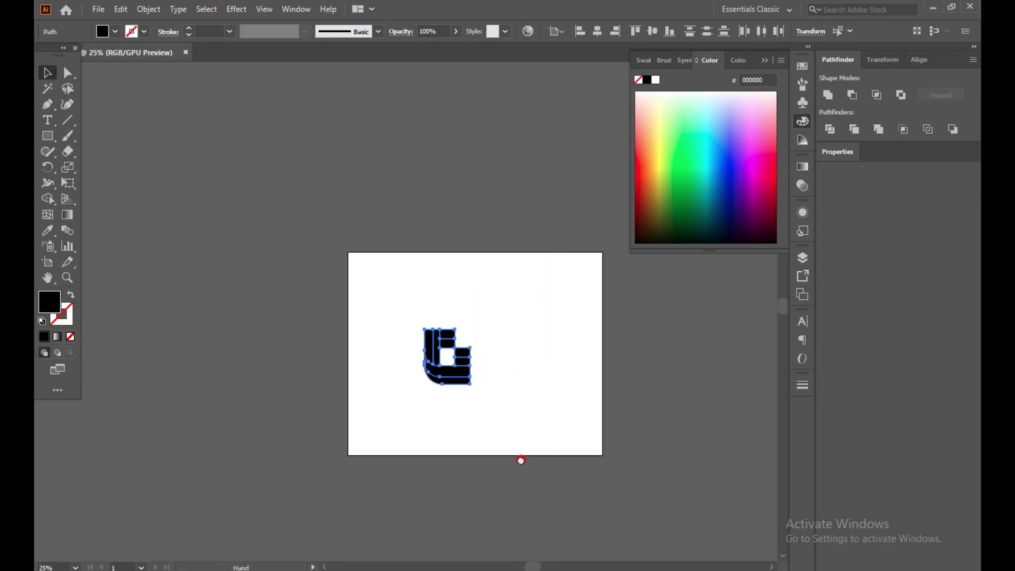
left_click_drag(520, 460, 458, 482)
left_click_drag(397, 393, 427, 380)
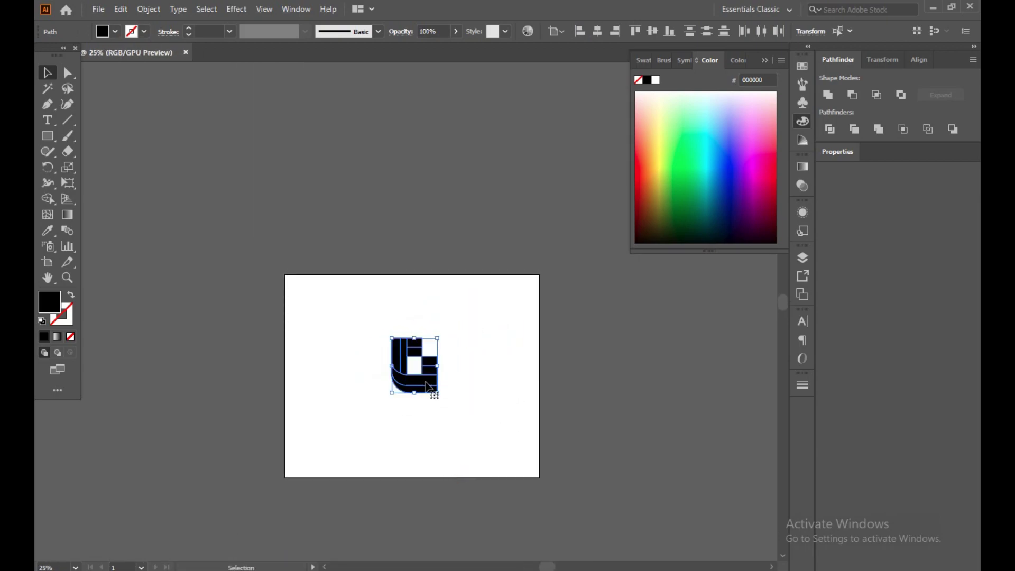
Step: Rotate the C shape 45 degrees using its bounding box
scroll(429, 386, "up", 5)
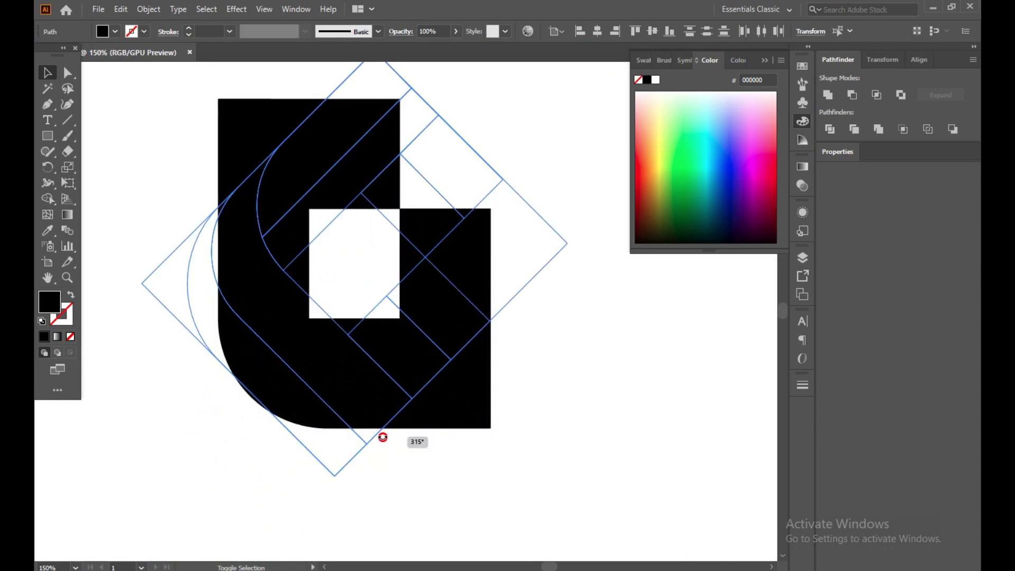
left_click_drag(475, 436, 319, 467)
left_click(509, 451)
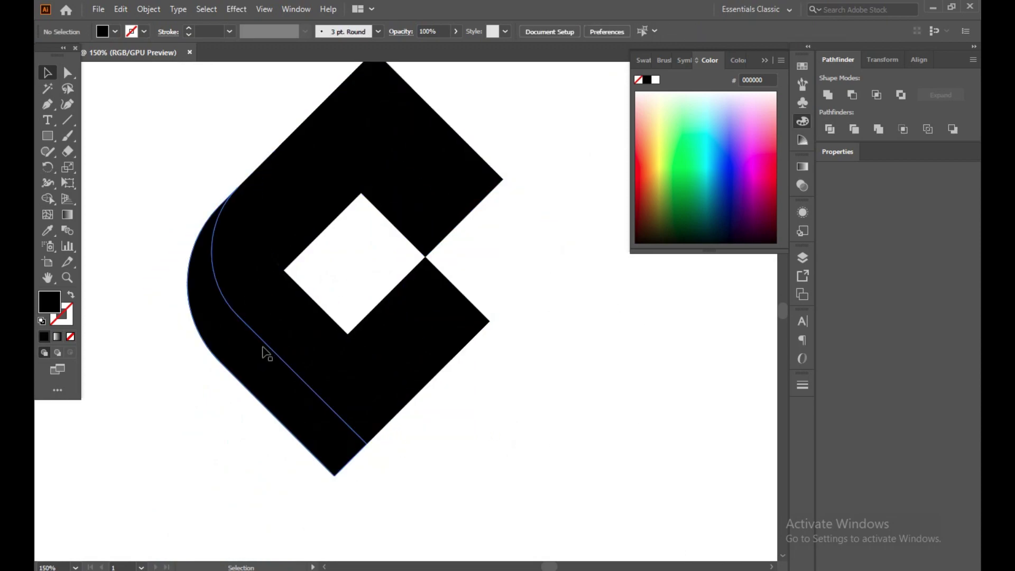
scroll(485, 424, "down", 3)
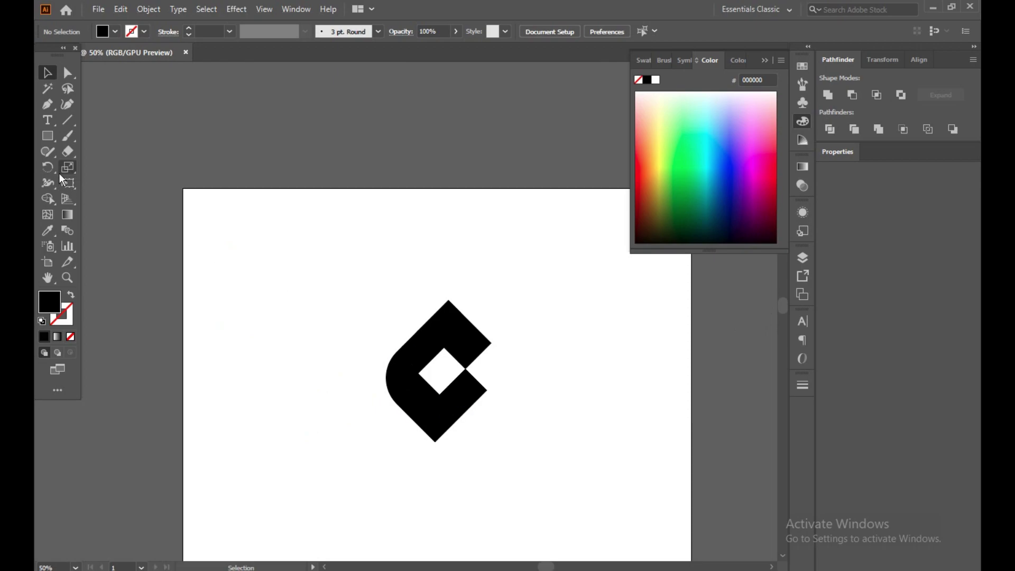
Step: Draw a black rectangle at the artboard's top left and duplicate it into a row of three
left_click_drag(198, 212, 268, 263)
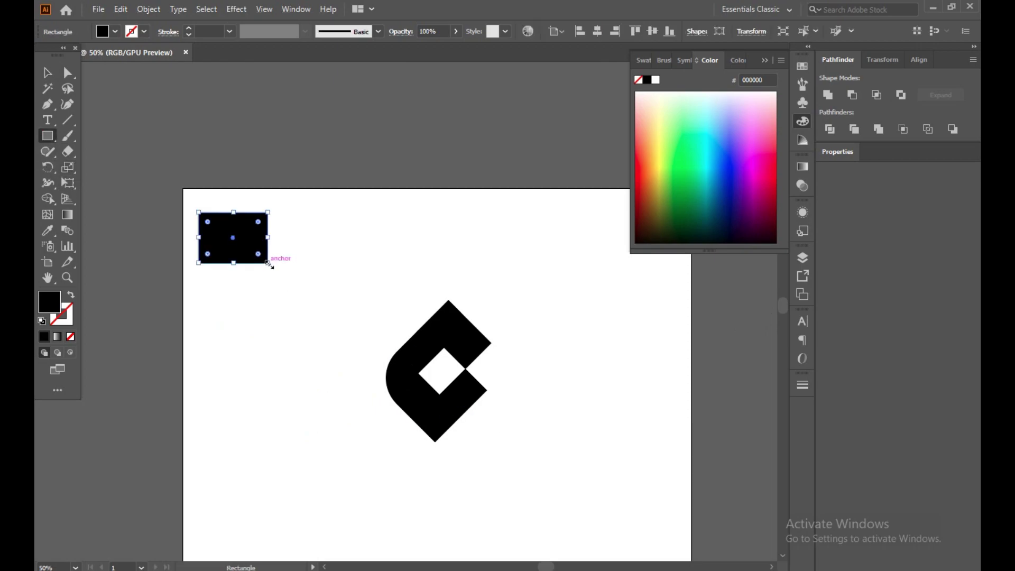
left_click(48, 73)
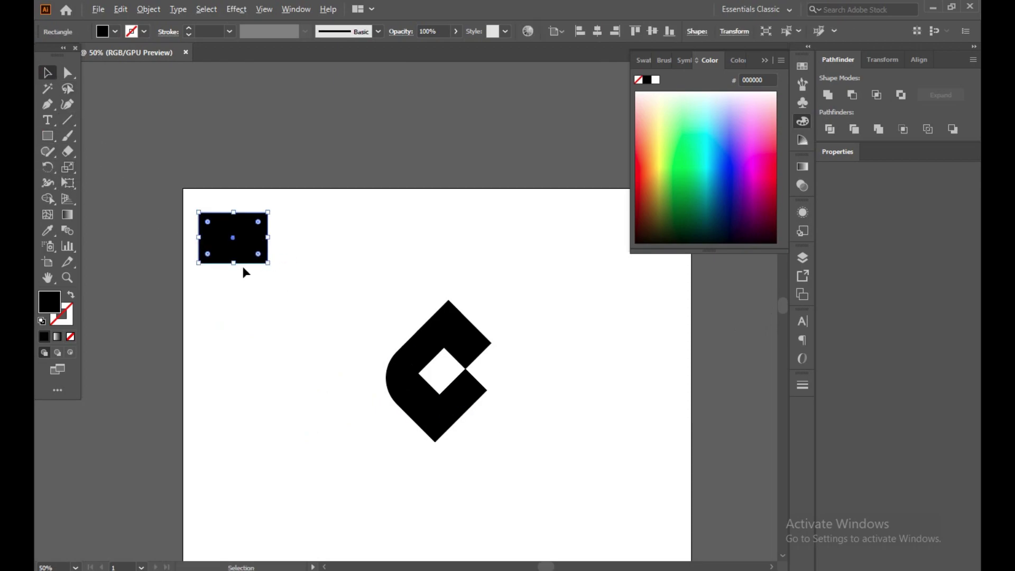
left_click_drag(237, 249, 389, 252)
left_click(519, 252)
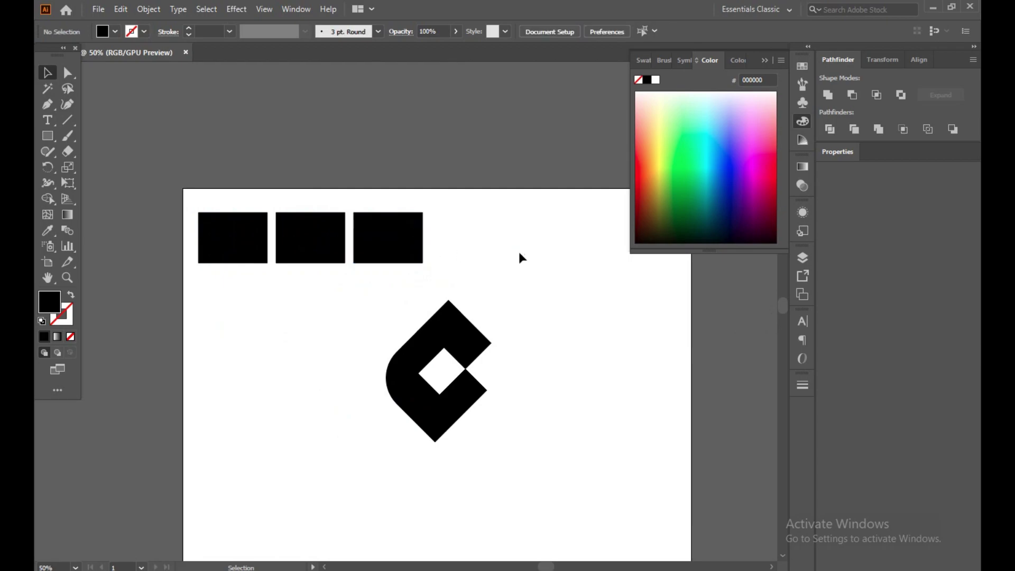
Step: Give the first rectangle a cyan-blue gradient and copy it onto the logo's curved piece
left_click(252, 249)
left_click(802, 167)
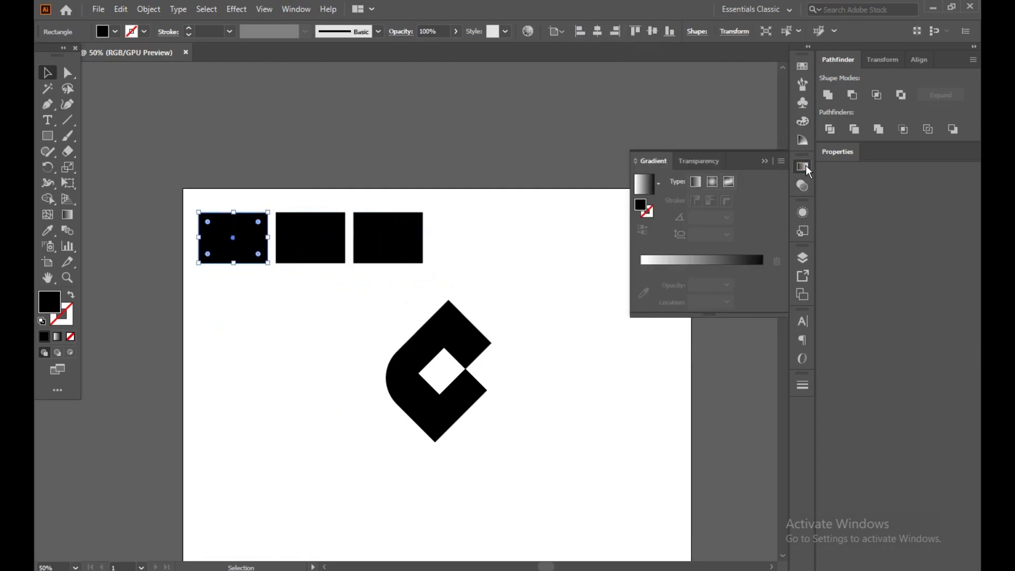
left_click(696, 181)
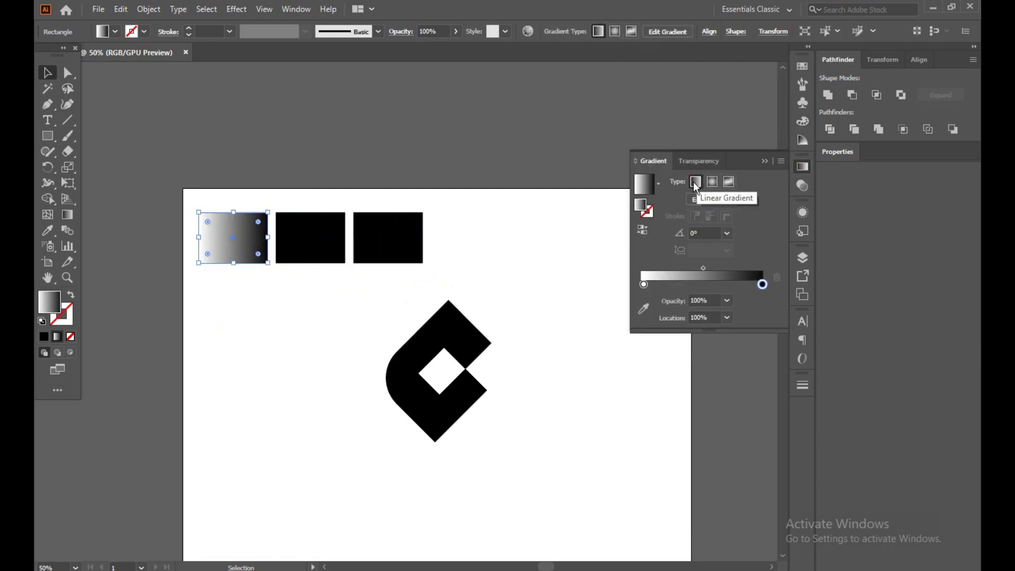
double_click(644, 285)
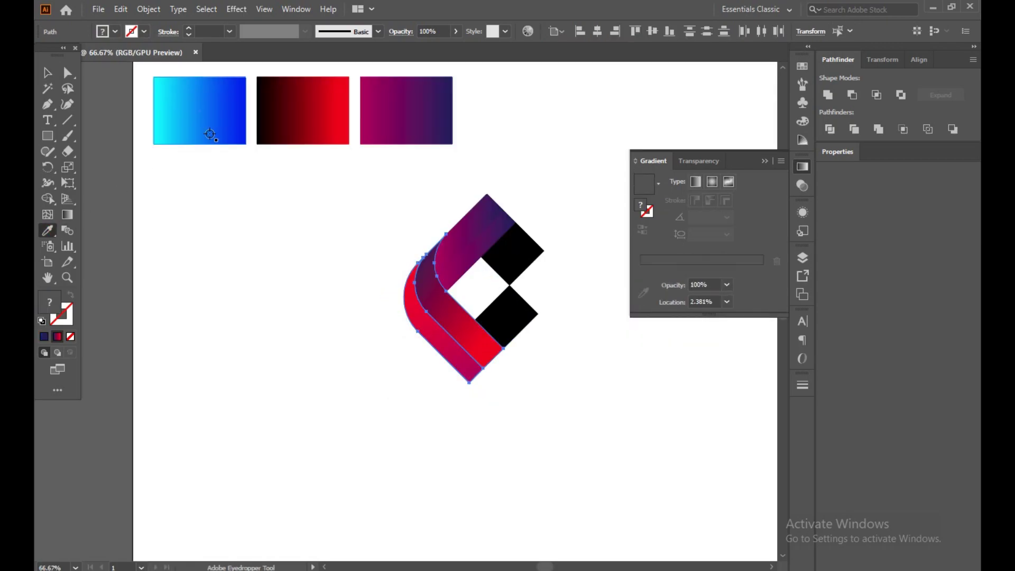
left_click(212, 108)
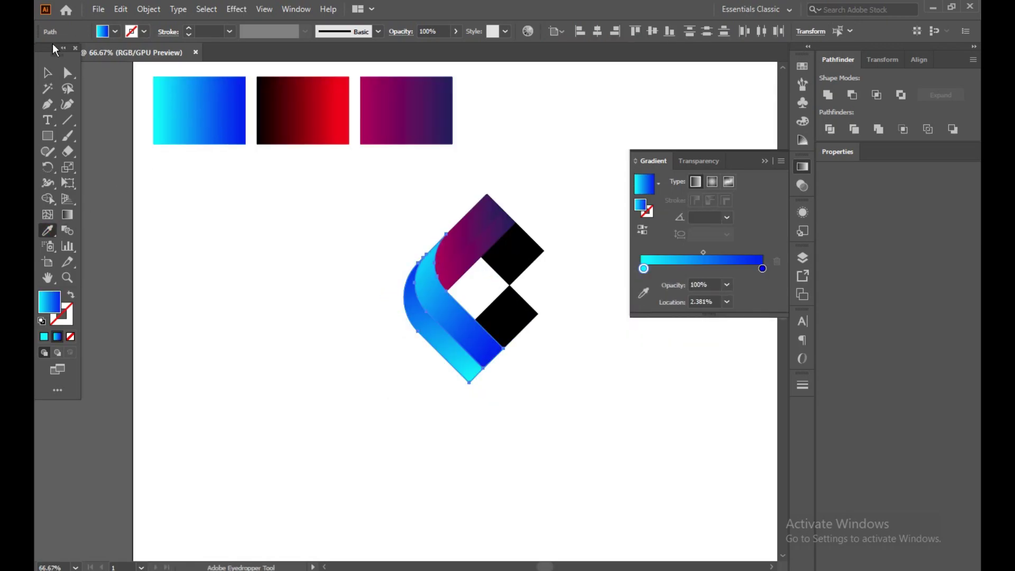
Step: Redraw the curved blue piece's gradient with the Gradient tool, angling it toward the upper left
left_click(57, 78)
left_click(286, 341)
left_click(488, 361)
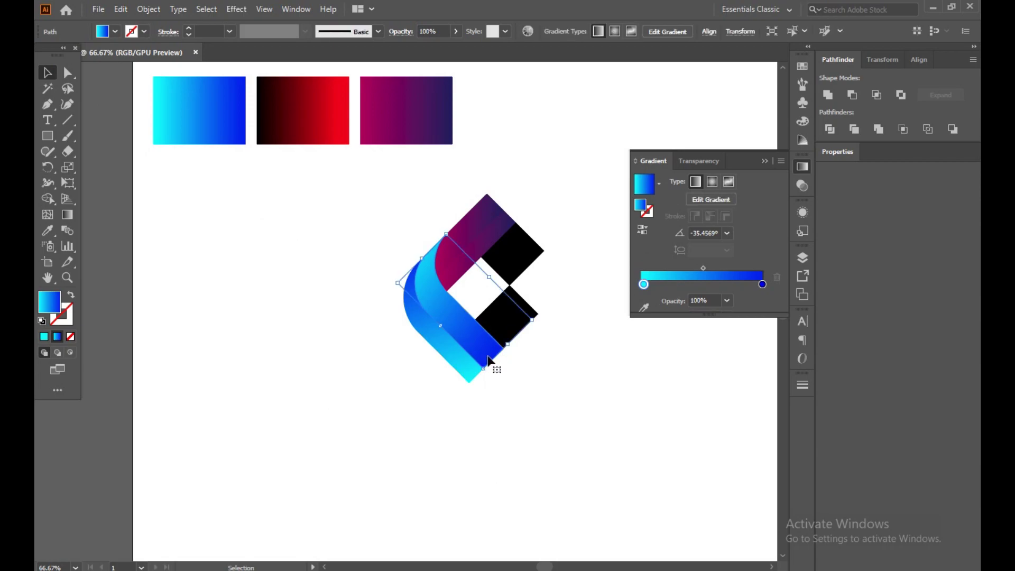
left_click(77, 215)
left_click_drag(441, 408, 362, 278)
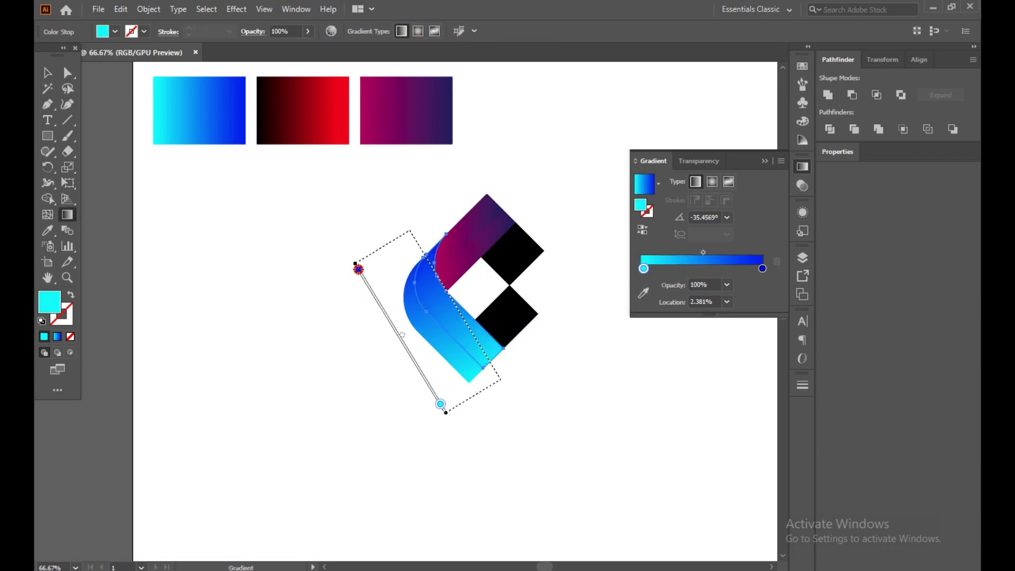
left_click_drag(455, 416, 361, 256)
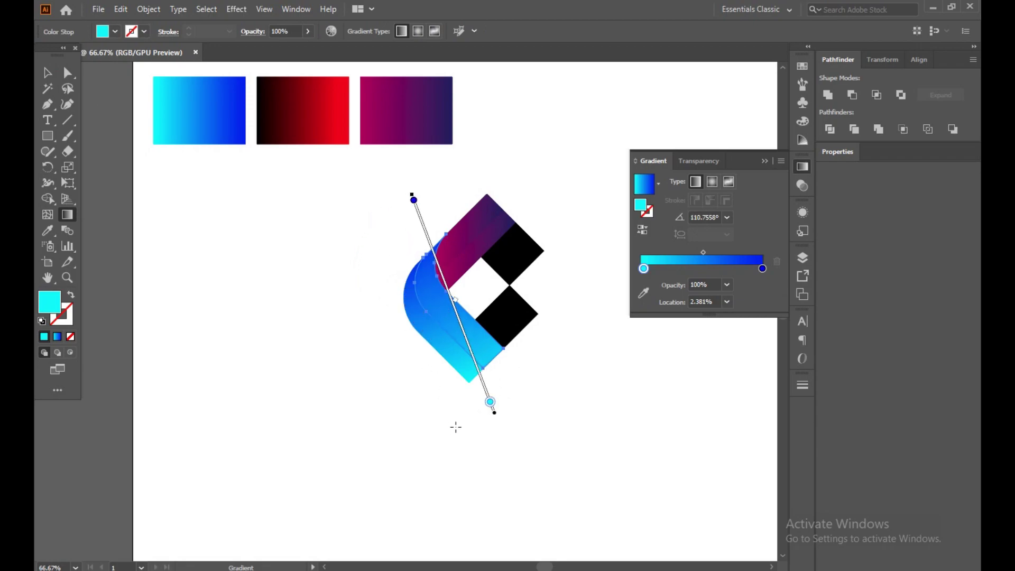
left_click_drag(490, 410, 424, 214)
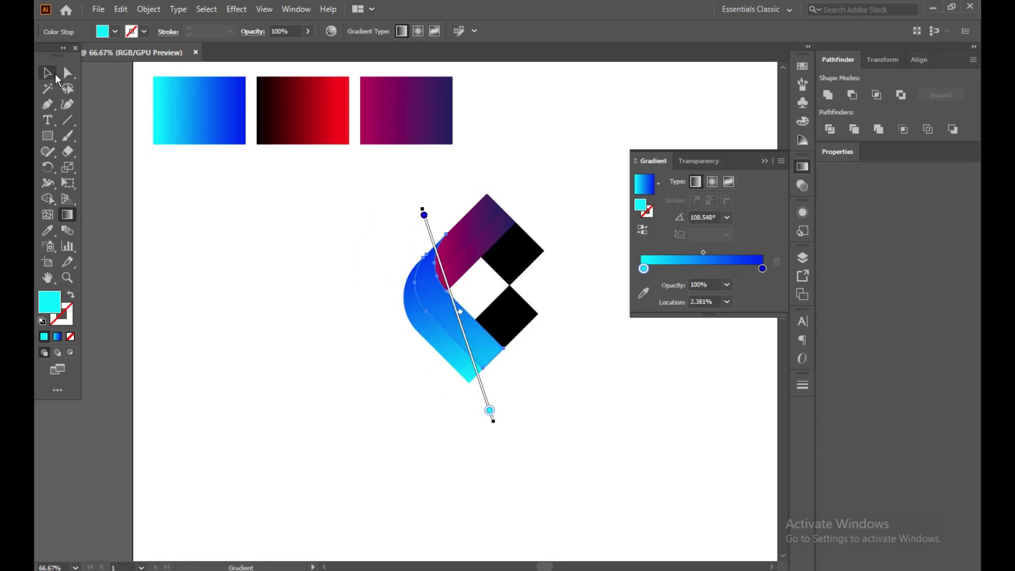
left_click(56, 76)
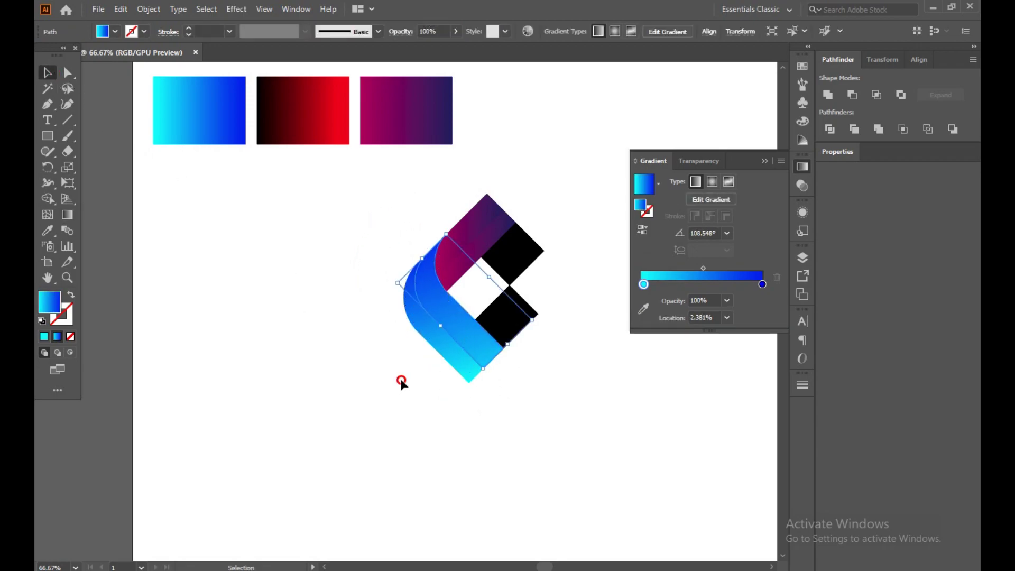
Step: Re-angle that band's gradient to run diagonally from upper left to lower right
left_click(67, 214)
left_click_drag(437, 442, 356, 254)
left_click_drag(474, 438, 443, 336)
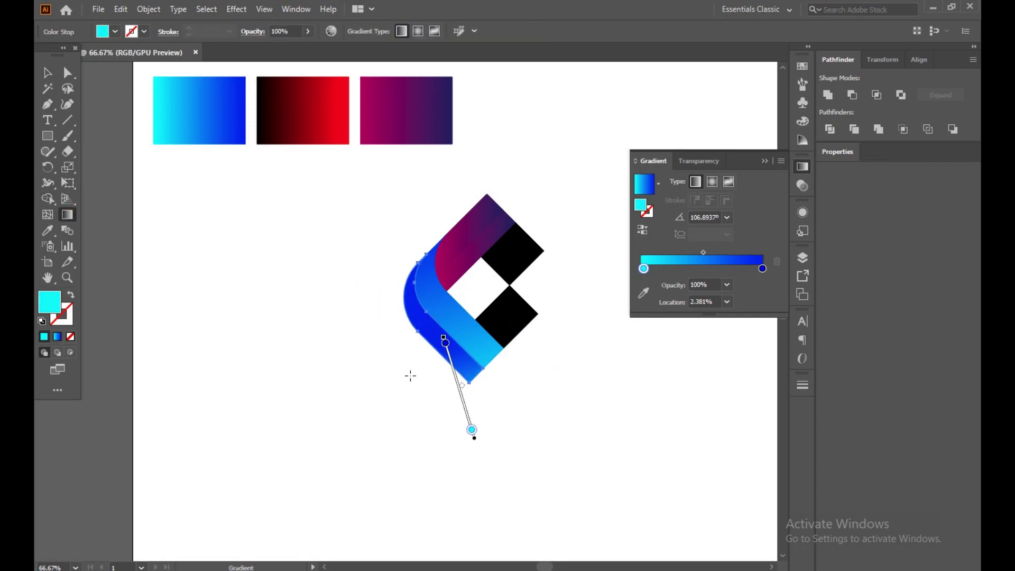
left_click_drag(340, 250, 502, 430)
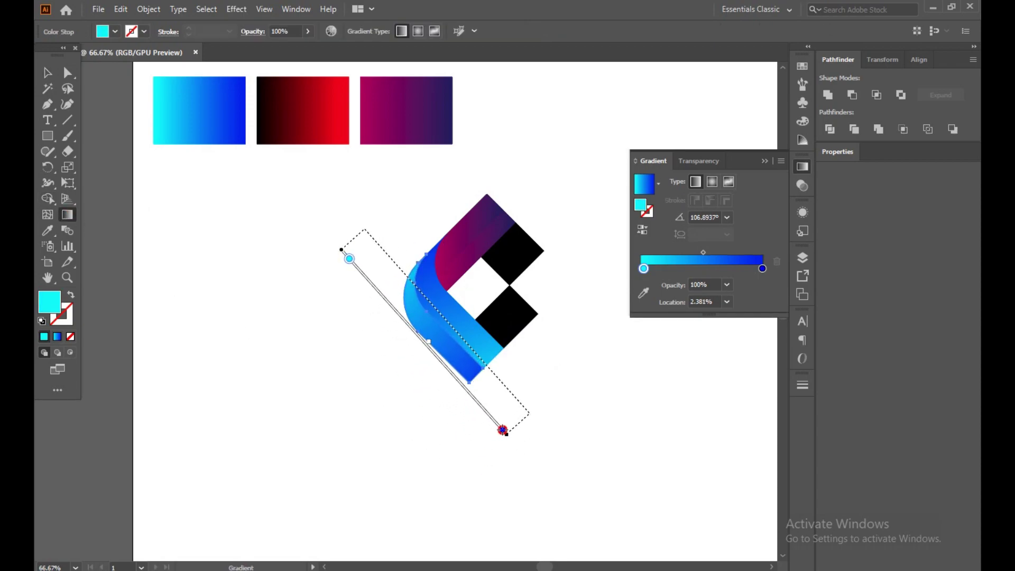
left_click_drag(357, 233, 533, 402)
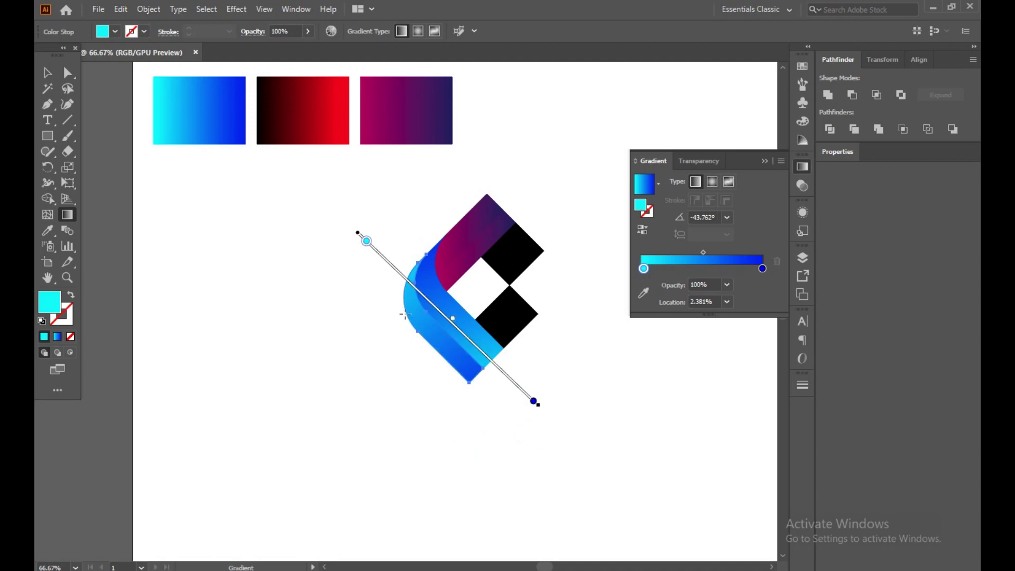
key("v")
left_click(170, 188)
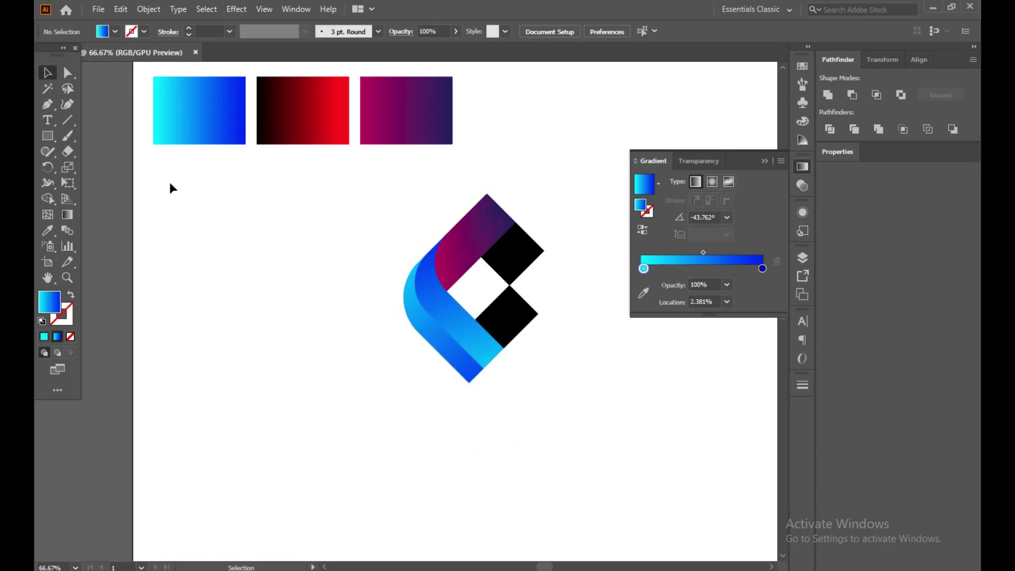
Step: Drag a new diagonal gradient across the outer curved blue band
left_click(485, 356)
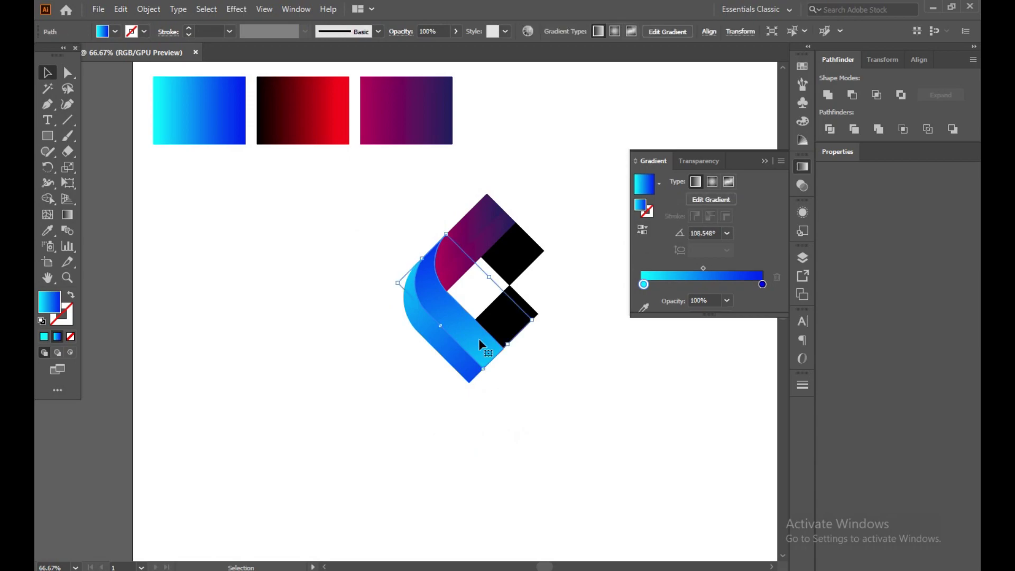
left_click(67, 214)
mouse_move(276, 245)
left_mouse_down()
mouse_move(510, 381)
mouse_move(476, 412)
left_mouse_up()
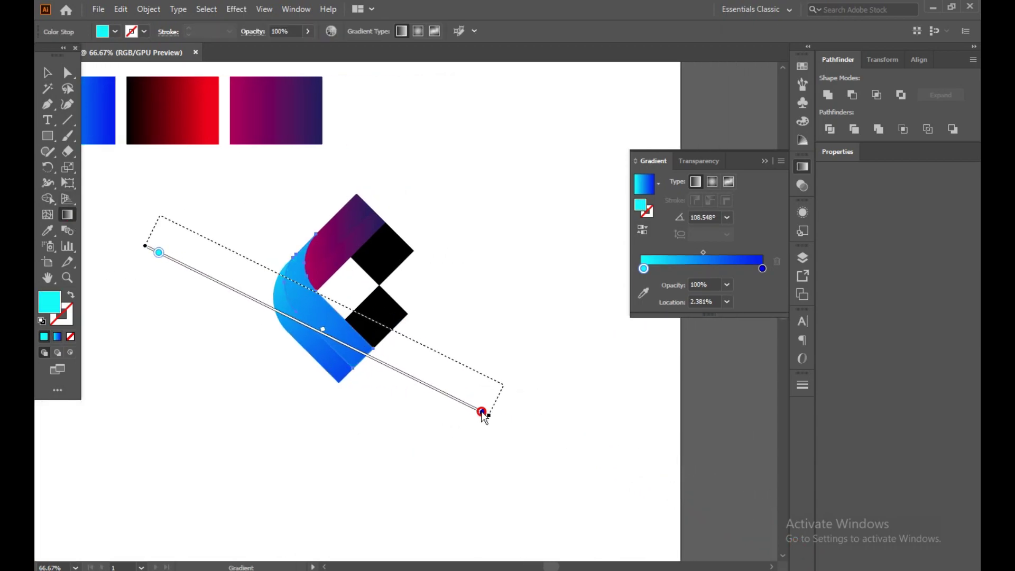
left_click_drag(476, 412, 259, 217)
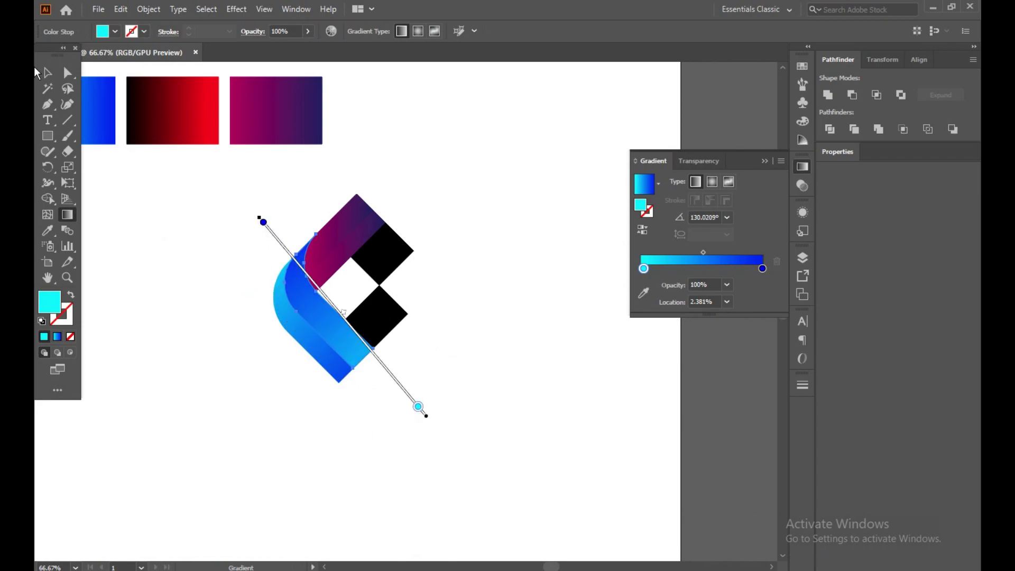
left_click(47, 72)
Step: Redraw the inner curved blue band's gradient diagonally, extending past the band's ends
left_click(143, 240)
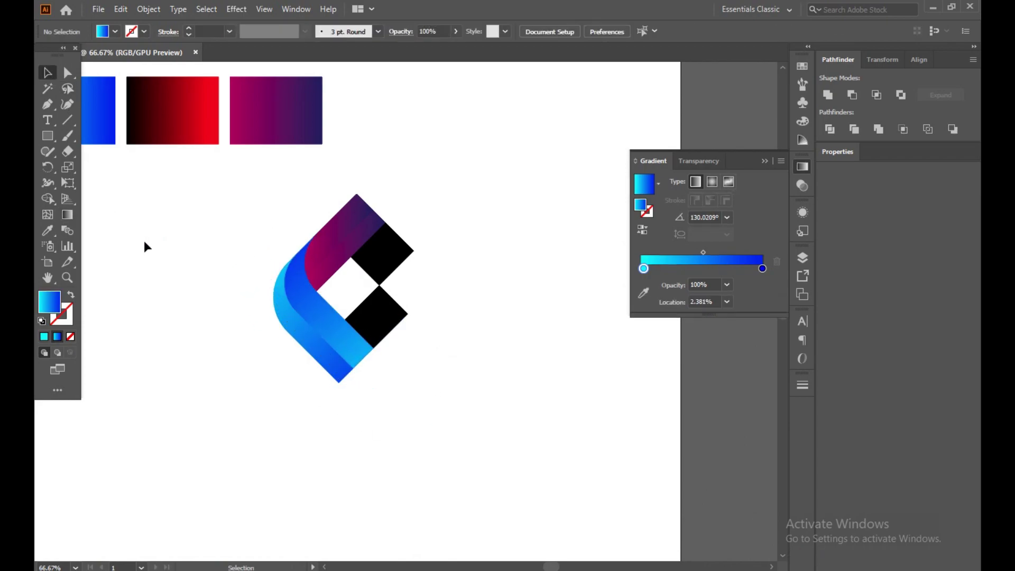
left_click(293, 311)
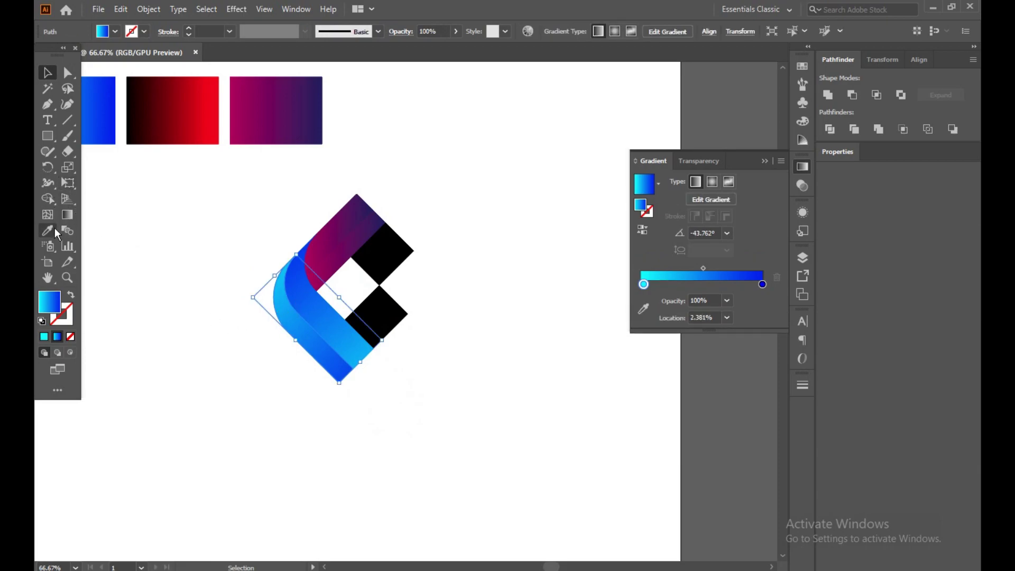
left_click(67, 215)
left_click_drag(197, 280, 260, 333)
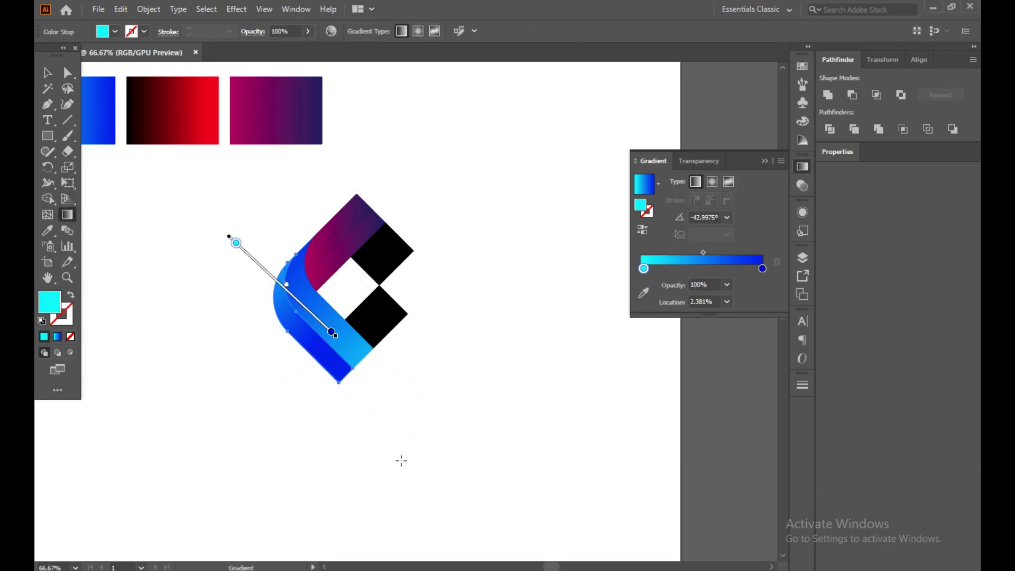
mouse_move(391, 448)
left_mouse_down()
mouse_move(257, 377)
mouse_move(277, 290)
mouse_move(243, 316)
mouse_move(344, 388)
left_mouse_up()
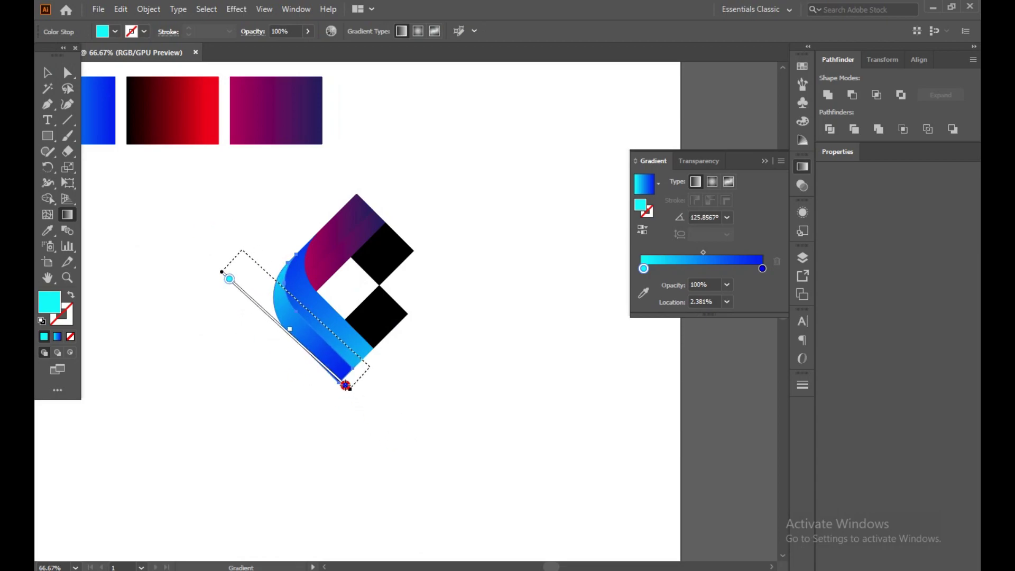
left_click_drag(244, 260, 349, 345)
left_click_drag(193, 233, 329, 437)
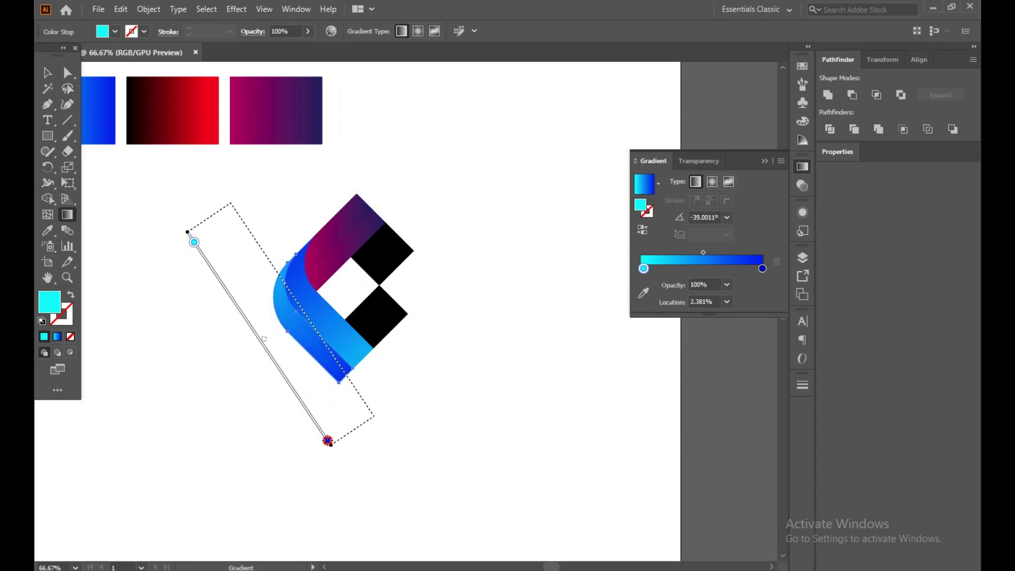
left_click_drag(260, 335, 303, 312)
left_click(55, 78)
left_click(155, 226)
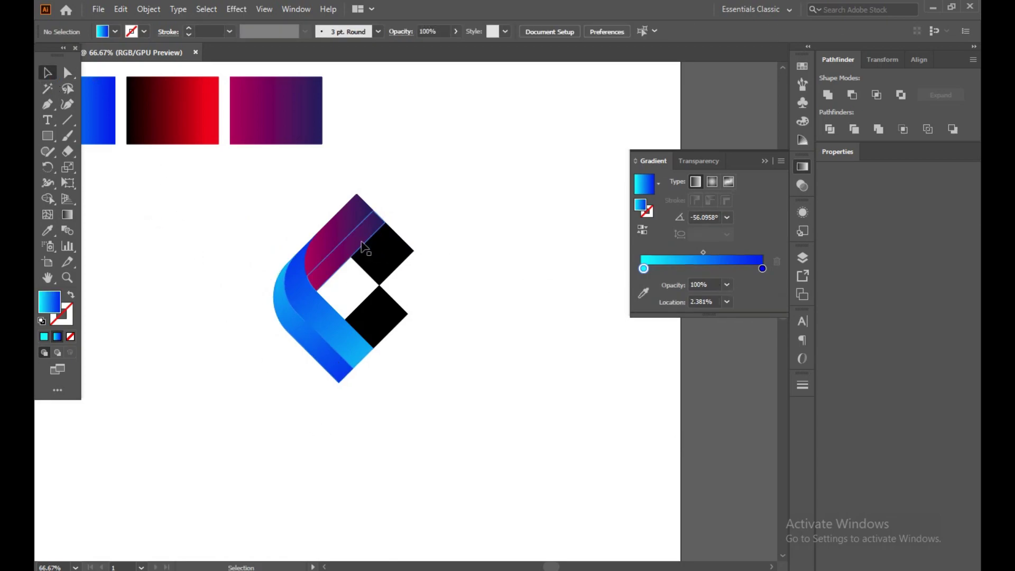
left_click(344, 237)
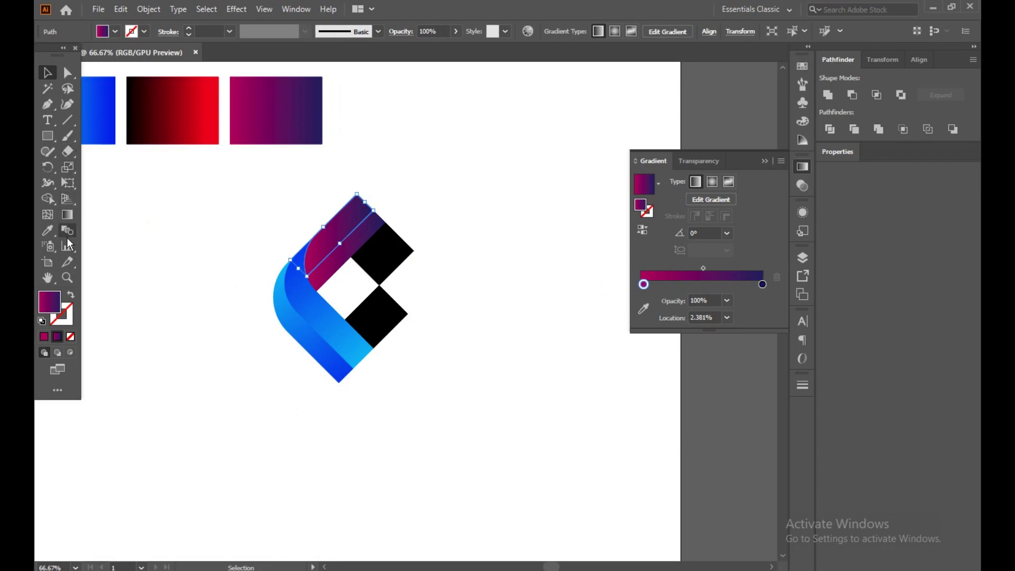
Step: Eyedropper the blue swatch's cyan-to-blue gradient onto both magenta-purple top strips
left_click(51, 231)
left_click(102, 114)
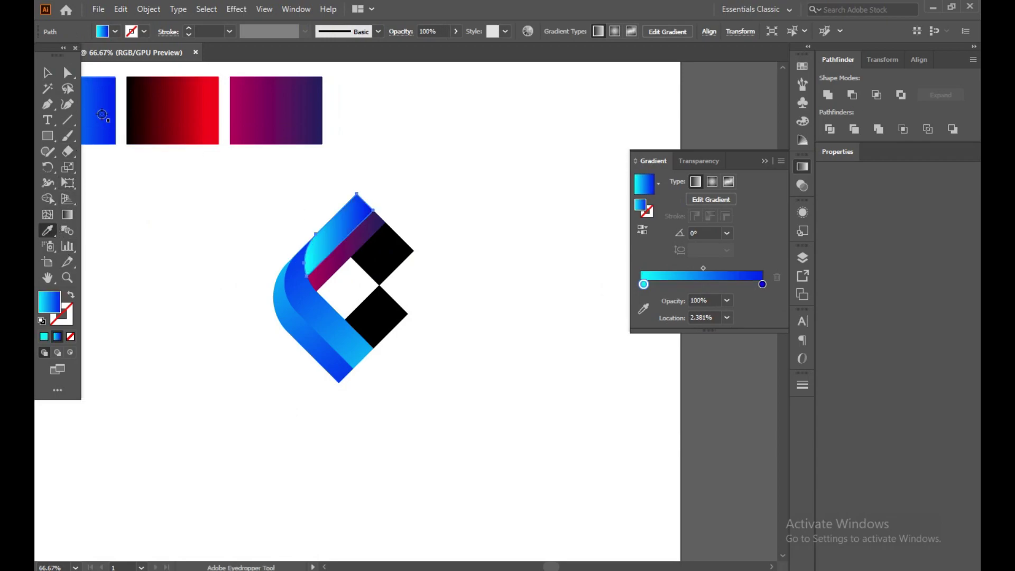
left_click(48, 77)
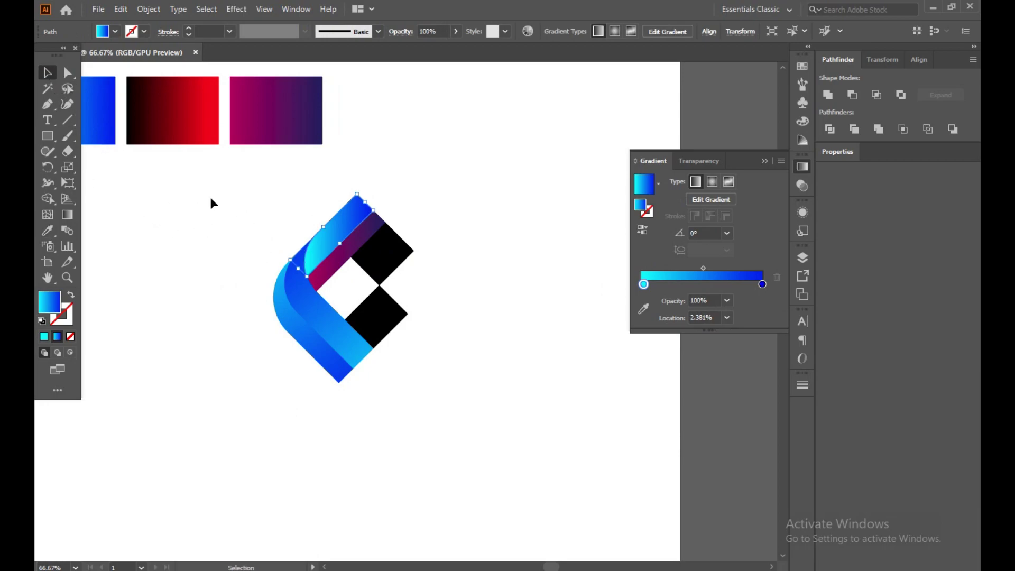
left_click(348, 259)
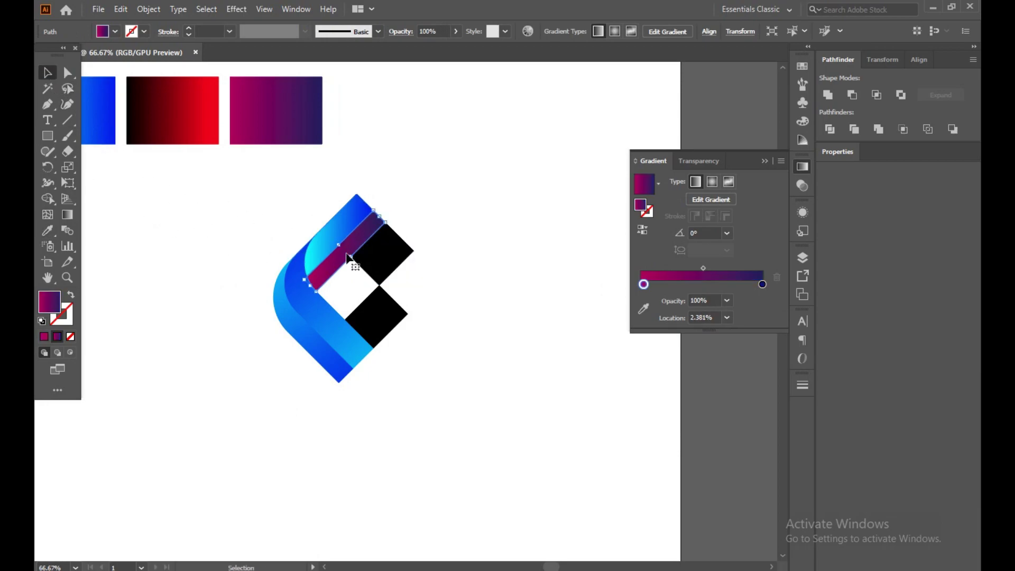
left_click(342, 228, "shift")
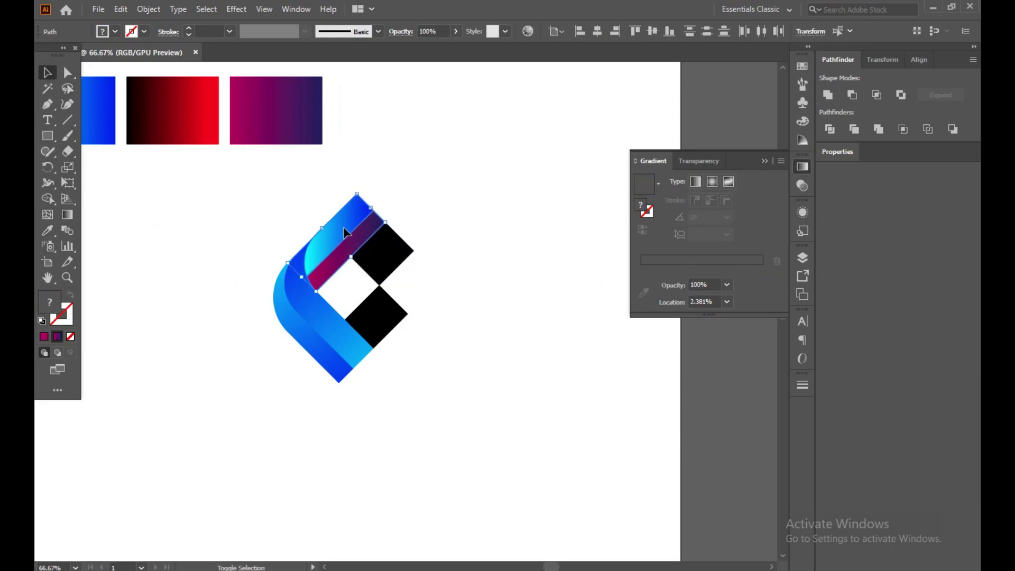
left_click(48, 232)
left_click(111, 111)
left_click(47, 73)
left_click(222, 258)
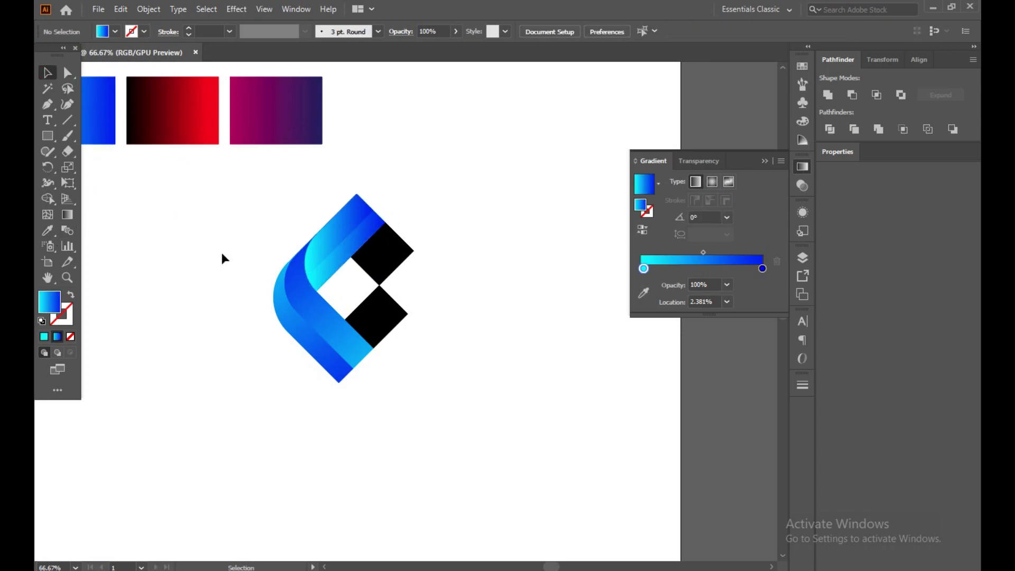
left_click(333, 225)
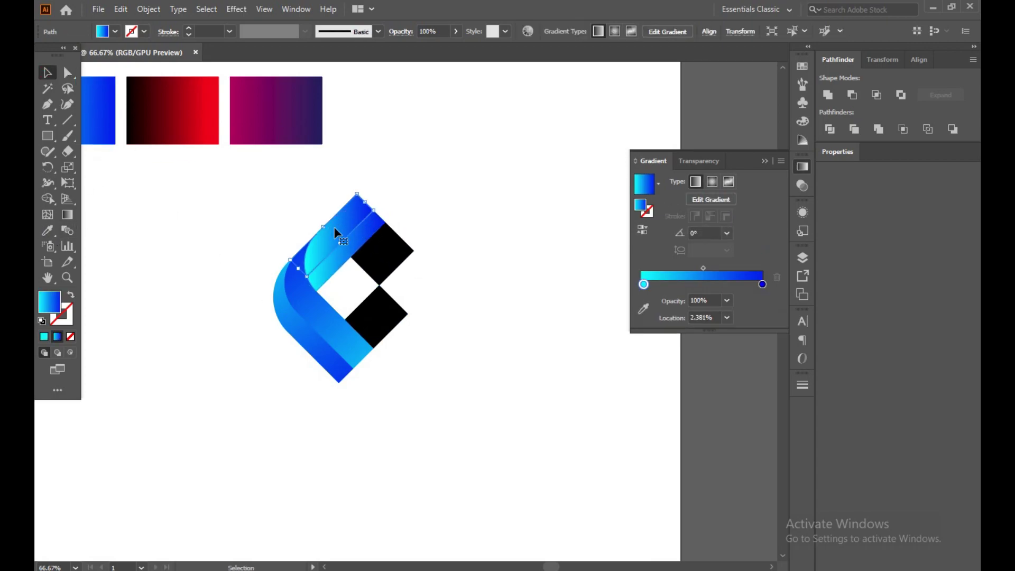
Step: Drag a diagonal gradient across the top strip, running upper right to lower left
left_click(67, 214)
mouse_move(168, 286)
left_mouse_down()
mouse_move(249, 256)
mouse_move(396, 121)
mouse_move(495, 103)
left_mouse_up()
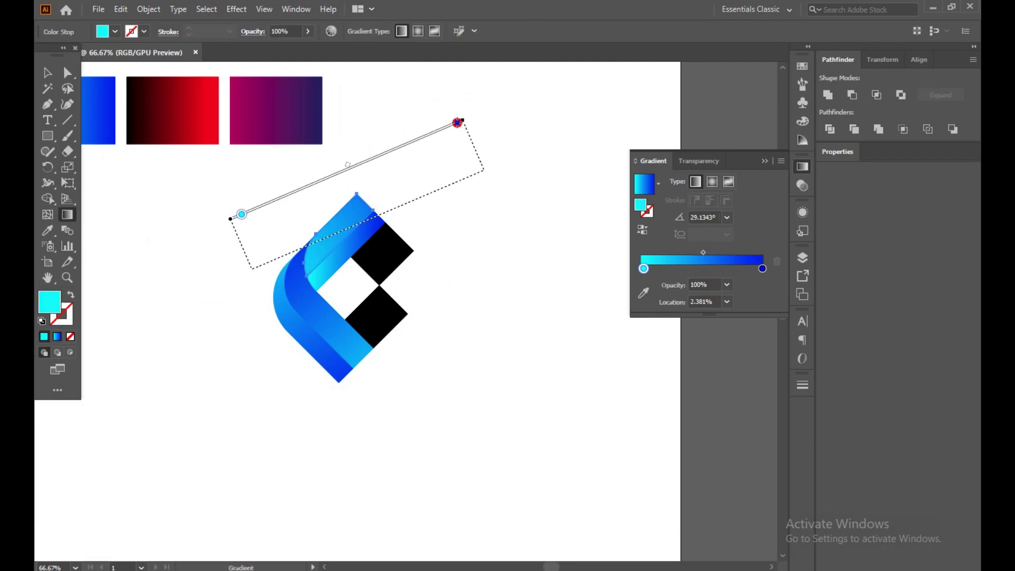
left_click_drag(240, 214, 355, 161)
mouse_move(491, 96)
left_mouse_down()
mouse_move(174, 276)
mouse_move(201, 224)
mouse_move(158, 231)
left_mouse_up()
key("v")
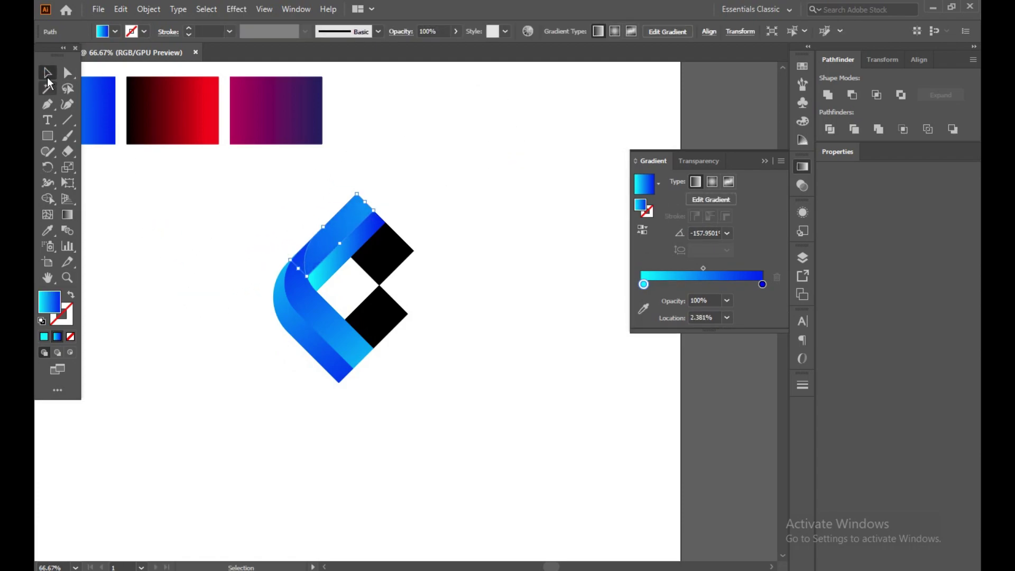
left_click(410, 157)
Step: Redraw the next blue band's gradient with one long diagonal drag
left_click(336, 227)
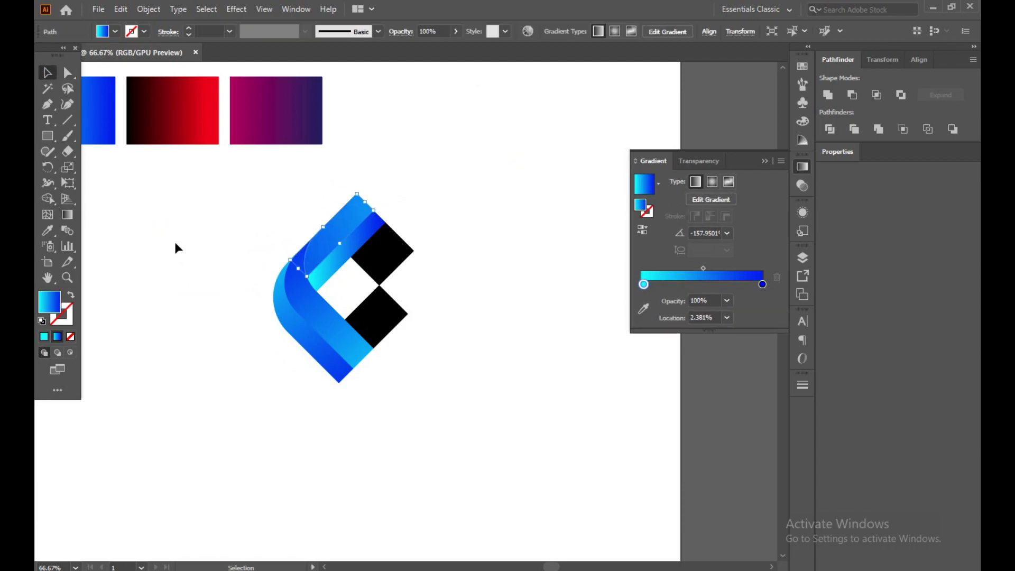
left_click(67, 214)
mouse_move(173, 254)
left_mouse_down()
mouse_move(555, 72)
mouse_move(579, 90)
left_mouse_up()
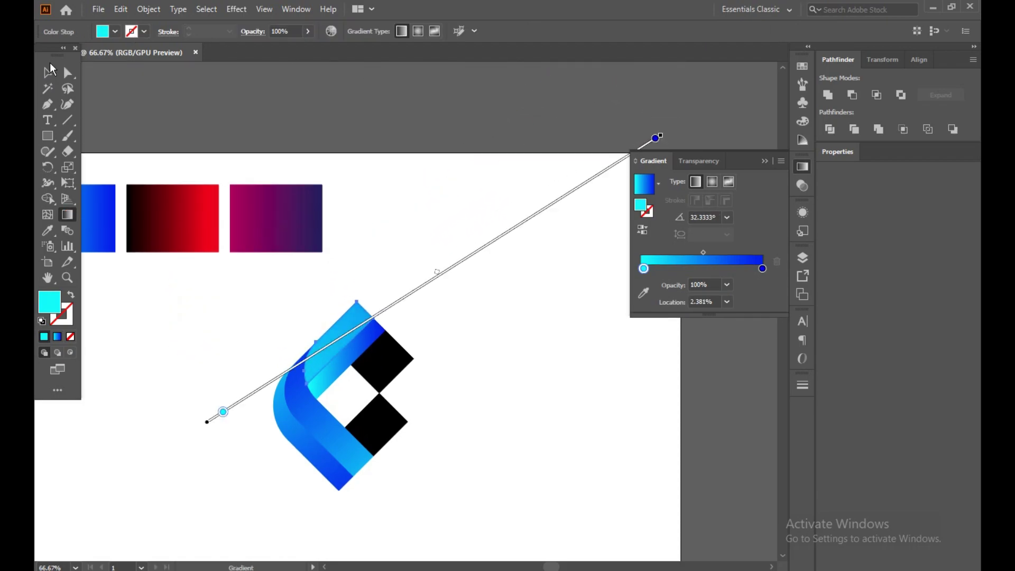
key("v")
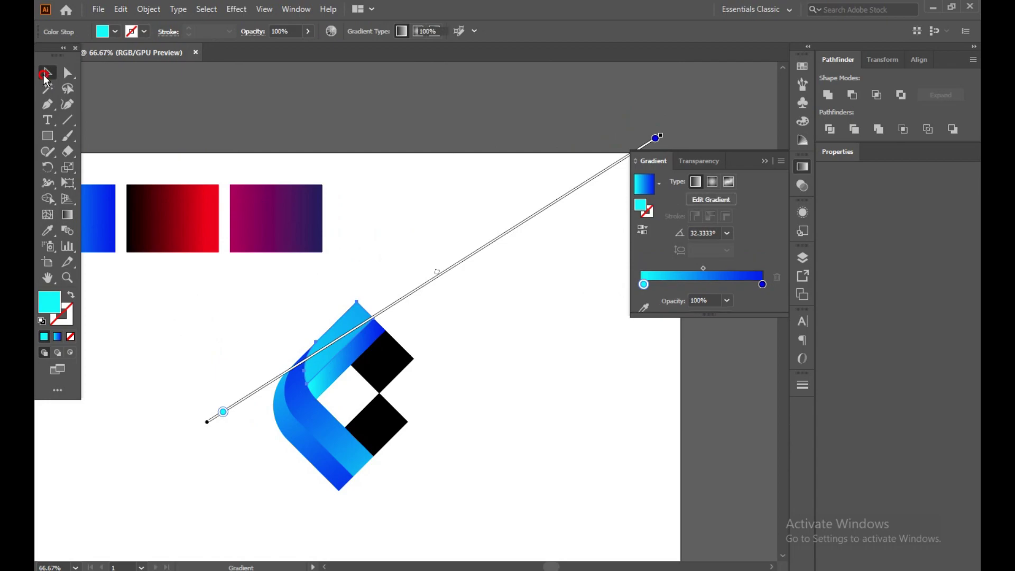
left_click(234, 373)
Step: Redraw the light-blue band's gradient to run right to left across it
left_click(341, 371)
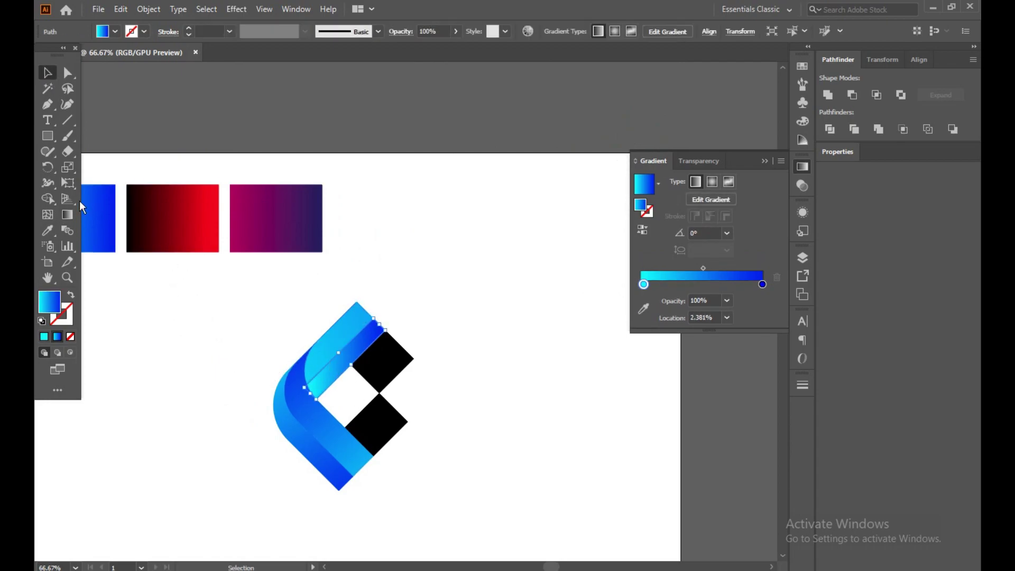
left_click(66, 217)
mouse_move(340, 354)
left_mouse_down()
mouse_move(521, 263)
mouse_move(194, 432)
mouse_move(174, 385)
mouse_move(132, 385)
mouse_move(132, 319)
mouse_move(175, 267)
mouse_move(149, 268)
left_mouse_up()
left_click_drag(516, 344, 159, 372)
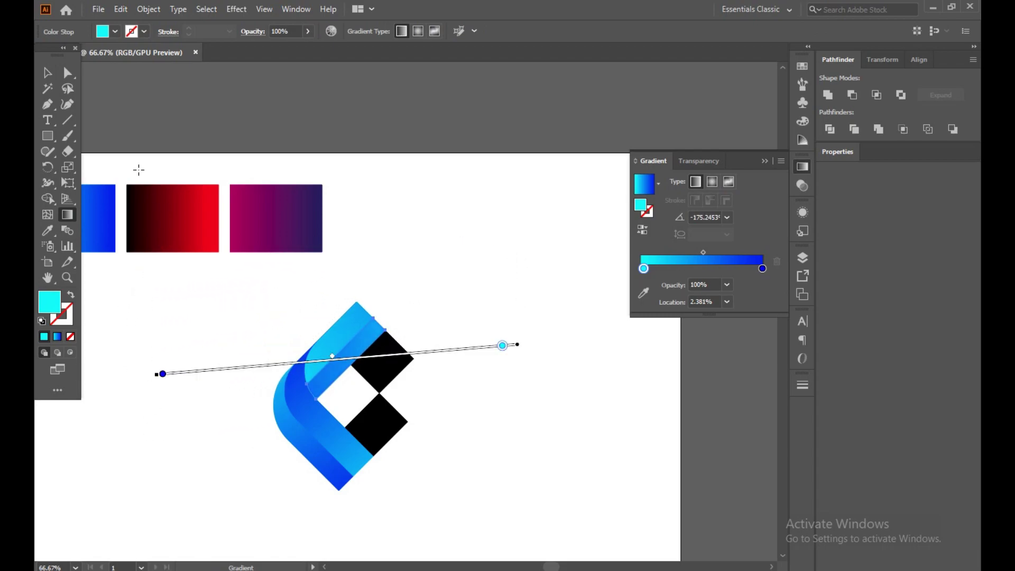
left_click(47, 74)
left_click(171, 290)
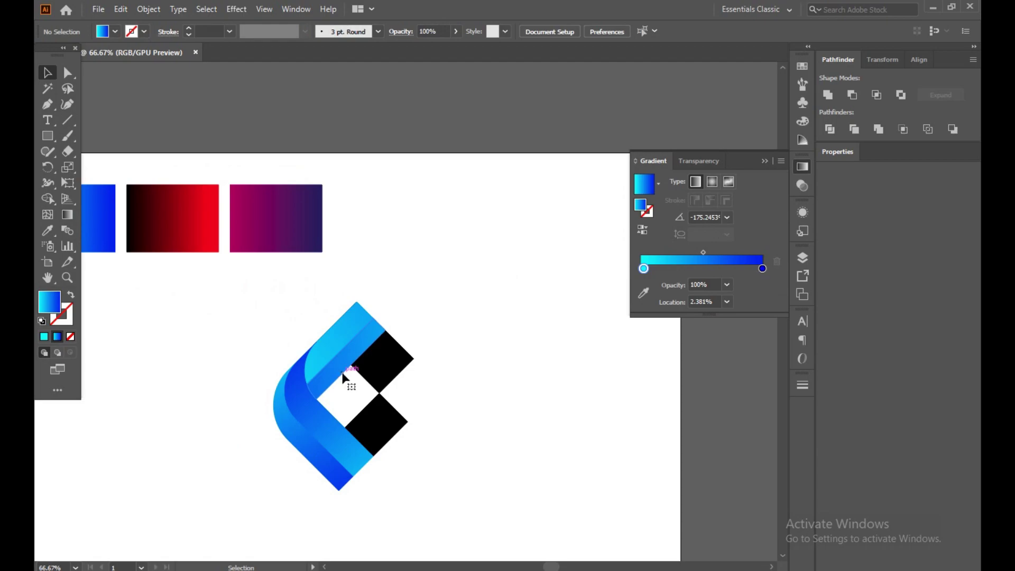
Step: Redraw another band's gradient at a steeper diagonal angle
left_click(67, 214)
mouse_move(527, 192)
left_mouse_down()
mouse_move(178, 318)
mouse_move(163, 270)
left_mouse_up()
left_click_drag(191, 391, 552, 314)
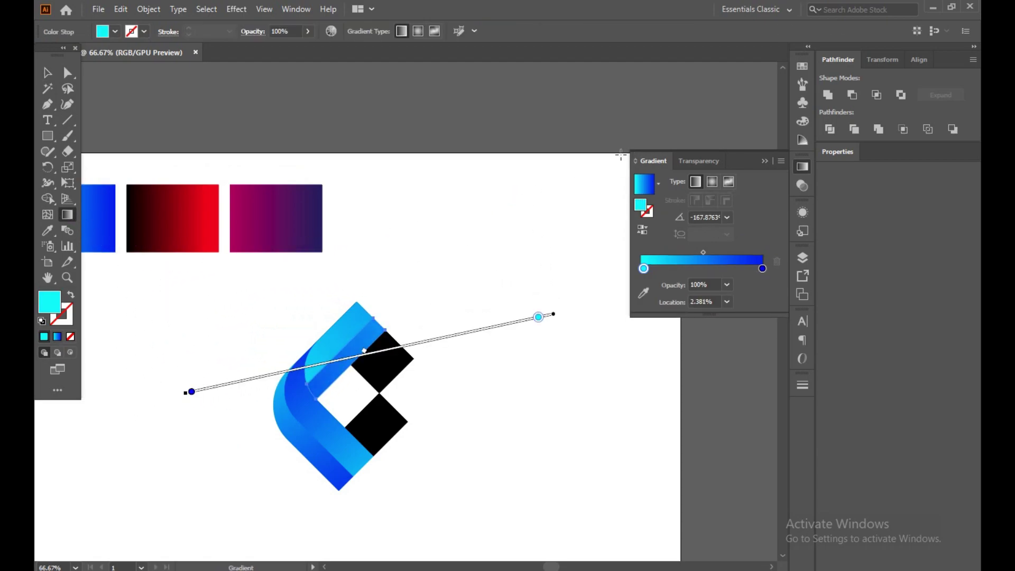
mouse_move(621, 155)
left_mouse_down()
mouse_move(69, 388)
mouse_move(231, 434)
mouse_move(159, 462)
left_mouse_up()
Step: Isolate the inner blue band, drag a diagonal gradient across it, then exit isolation
left_click(47, 73)
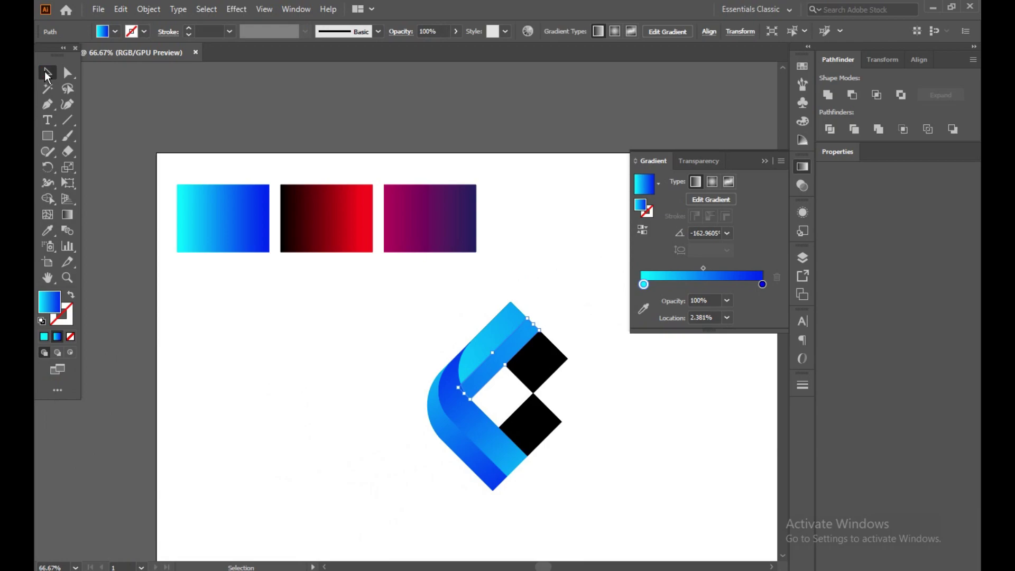
left_click(307, 368)
left_click(474, 357)
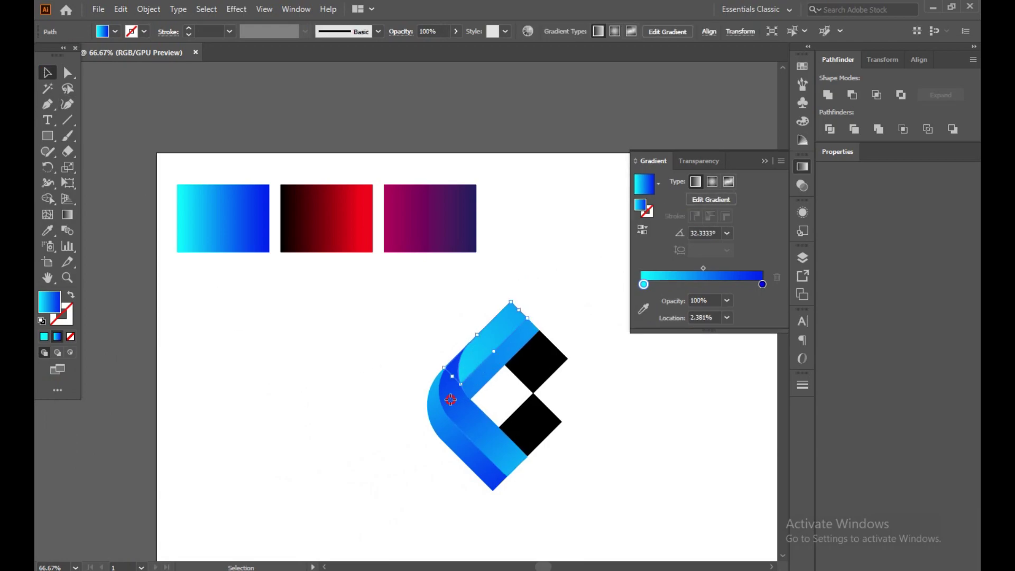
left_click(297, 369)
double_click(459, 411)
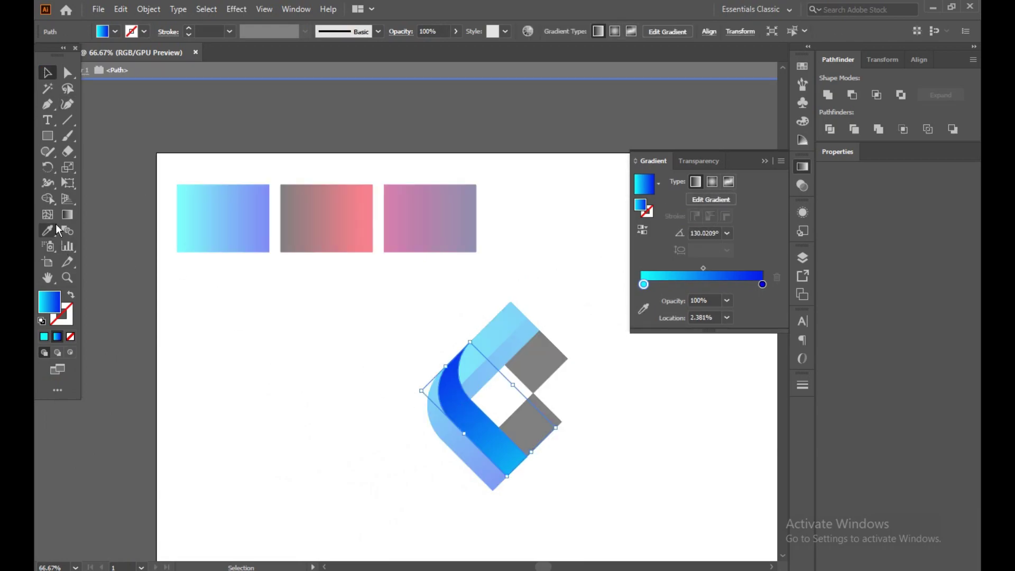
left_click(67, 214)
mouse_move(232, 290)
left_mouse_down()
mouse_move(670, 422)
mouse_move(750, 479)
left_mouse_up()
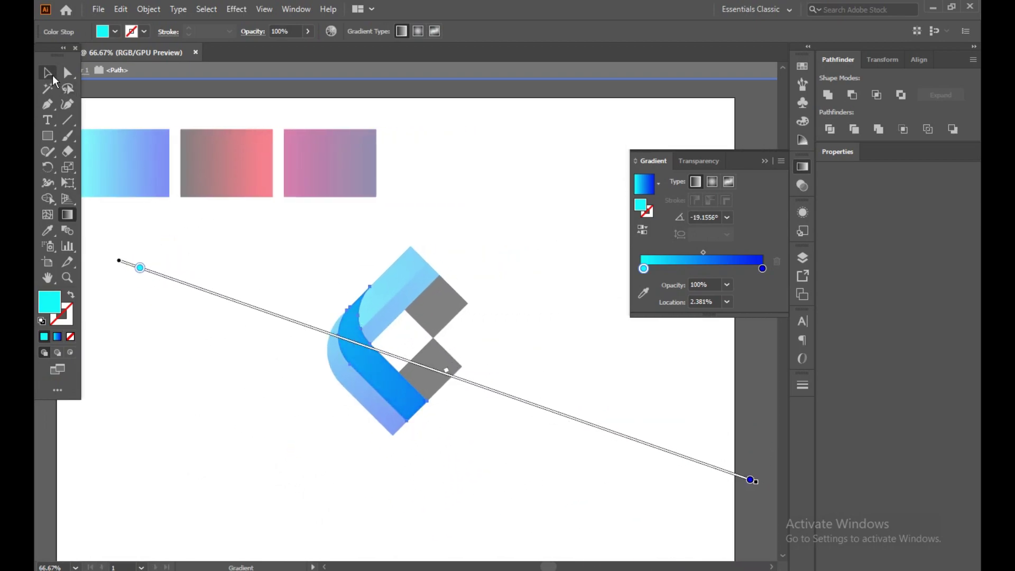
left_click(52, 77)
double_click(193, 321)
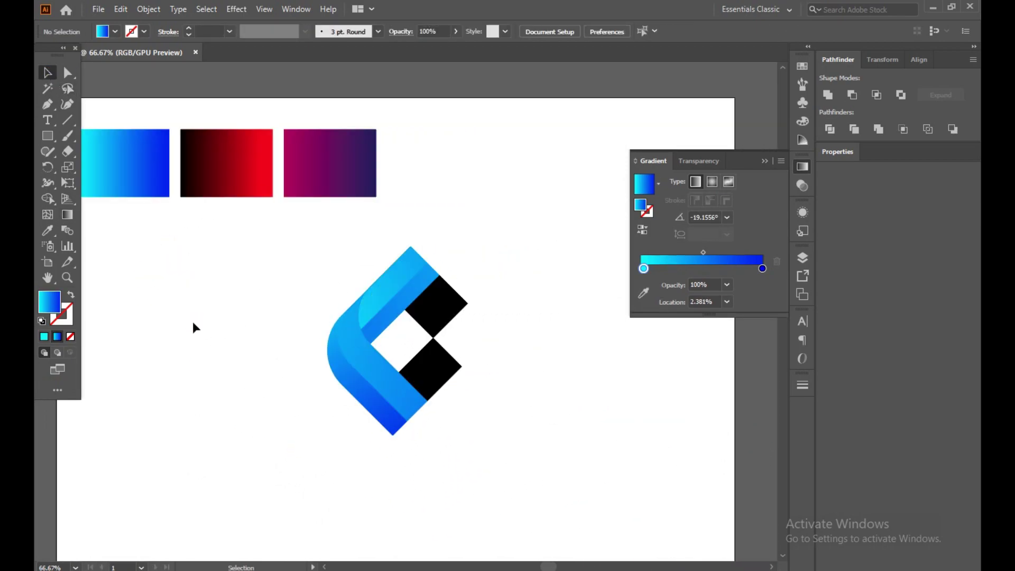
Step: Isolate the inner band again and redraw its gradient from top-left downward
double_click(372, 400)
left_click(67, 214)
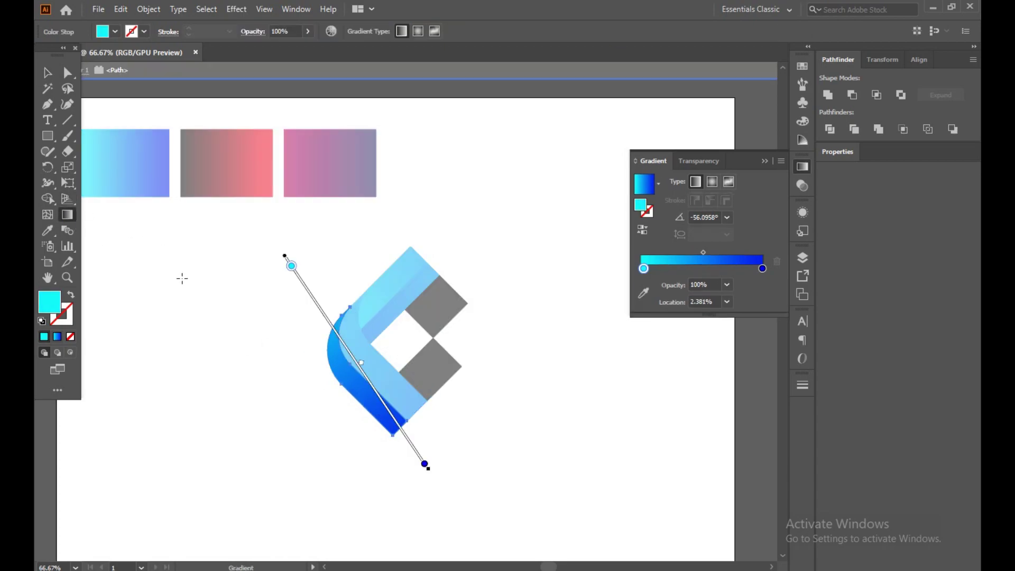
mouse_move(176, 272)
left_mouse_down()
mouse_move(504, 513)
mouse_move(727, 518)
left_mouse_up()
left_click(47, 72)
Step: Exit isolation and redraw the inner blue band's gradient direction with the Gradient tool
double_click(206, 293)
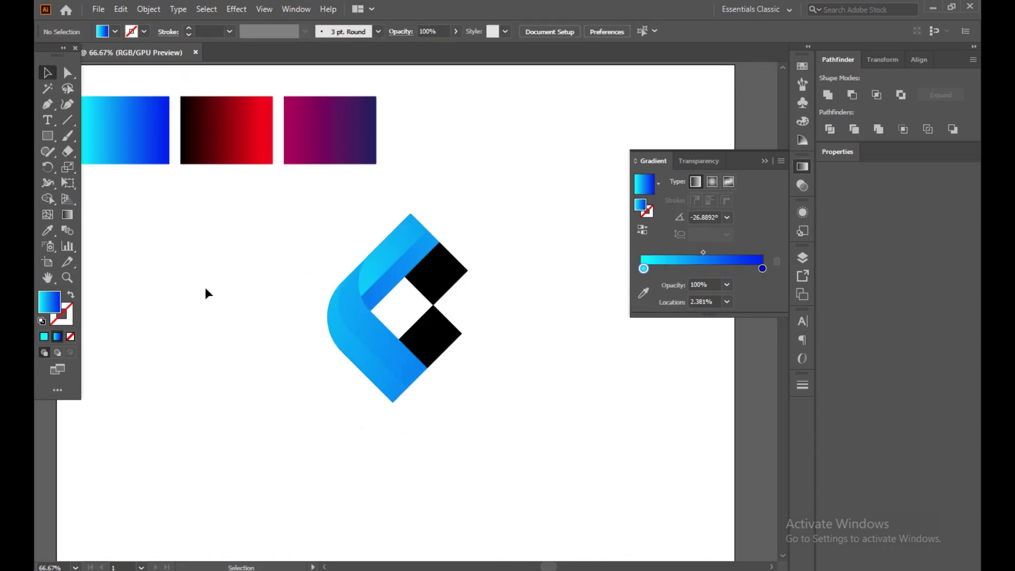
left_click(391, 364)
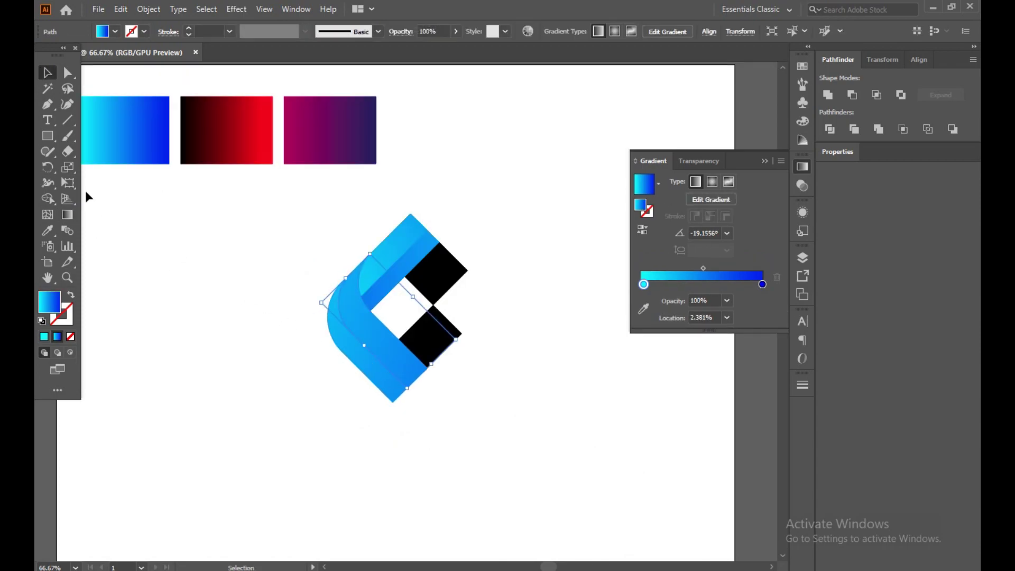
left_click(67, 215)
mouse_move(468, 465)
left_mouse_down()
mouse_move(254, 286)
mouse_move(254, 267)
left_mouse_up()
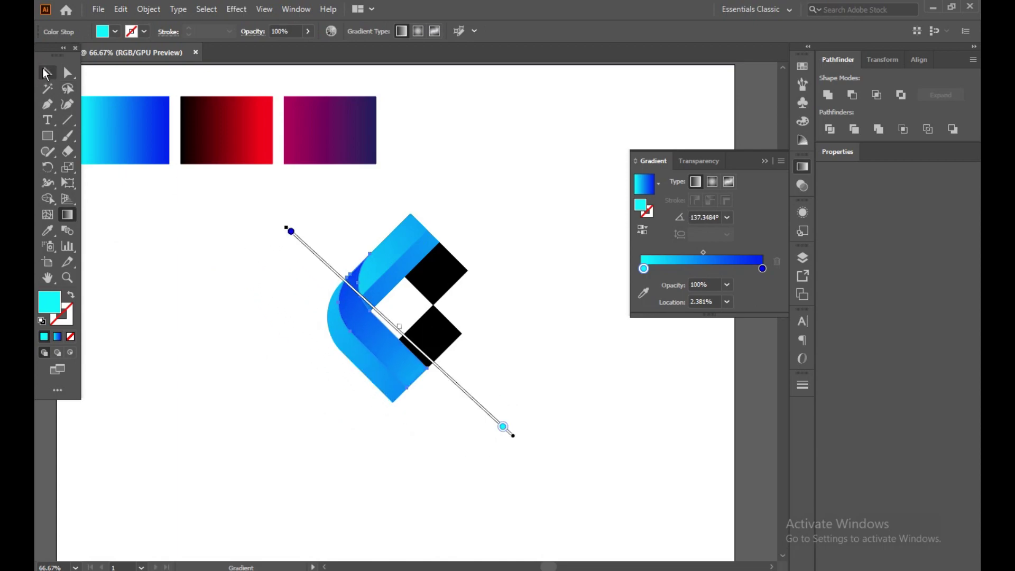
left_click(45, 73)
left_click(185, 279)
Step: Redraw the upper blue band's gradient at a shallow angle
left_click(408, 300)
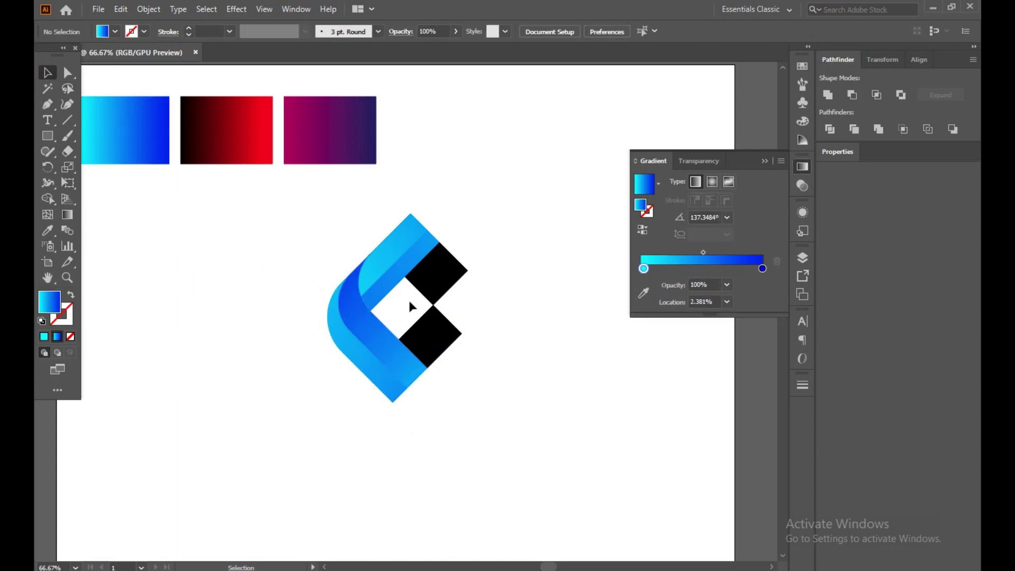
left_click(67, 215)
left_click_drag(469, 146, 269, 180)
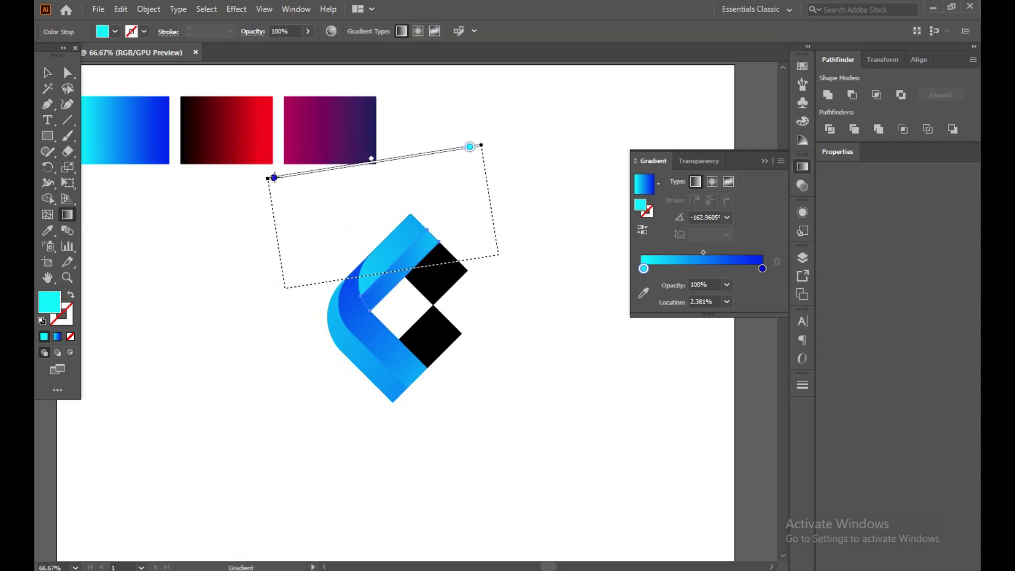
left_click_drag(496, 256, 287, 288)
left_click(47, 73)
left_click(199, 240)
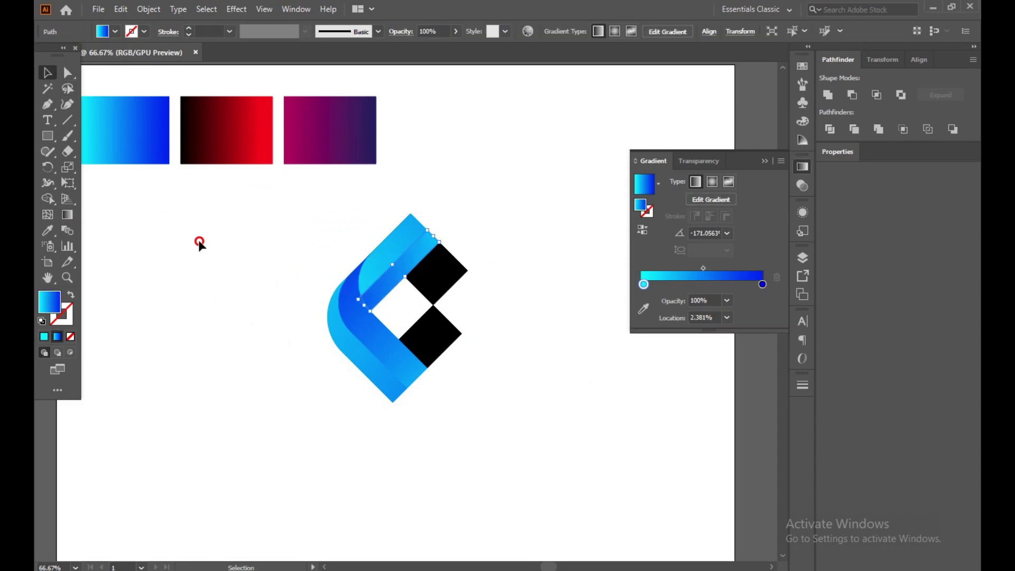
Step: Run the upper blue band's gradient diagonally up-right across it
left_click(384, 252)
left_click(67, 214)
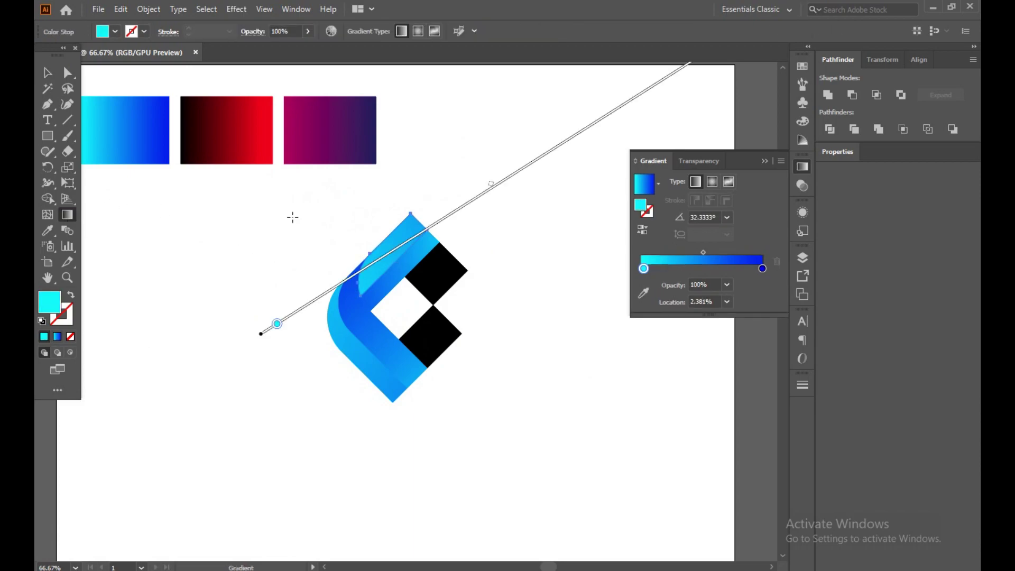
mouse_move(201, 267)
left_mouse_down()
mouse_move(525, 86)
mouse_move(510, 75)
left_mouse_up()
left_click(53, 67)
left_click(208, 215)
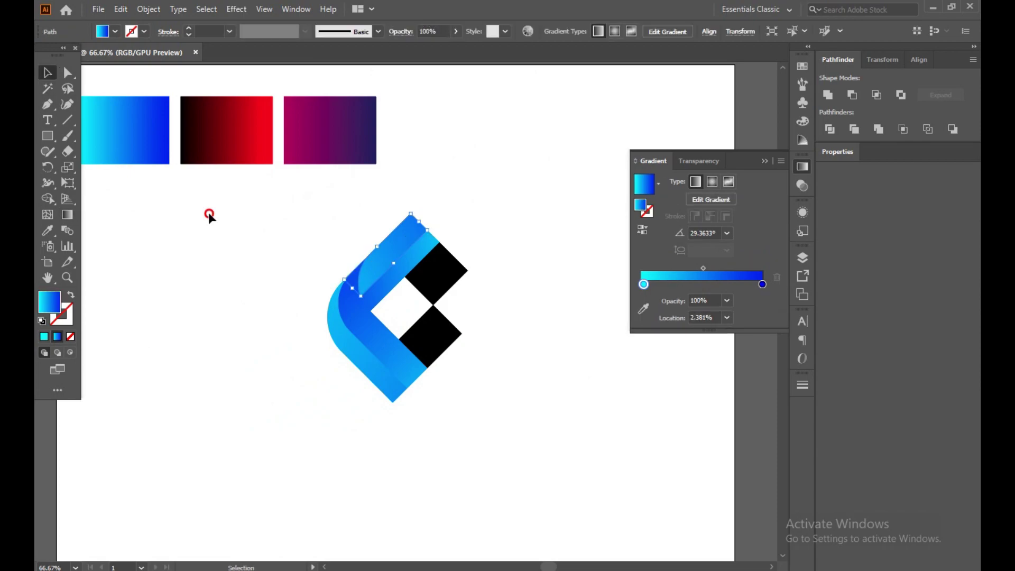
Step: Redraw the C-shaped band's gradient so cyan starts at the bottom
left_click(378, 331)
key("g")
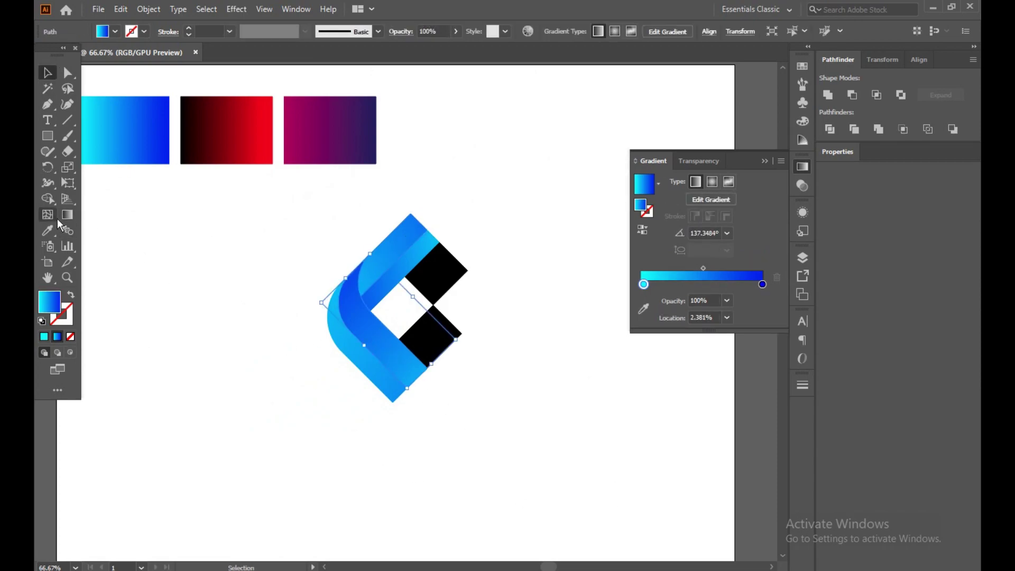
left_click_drag(288, 226, 503, 430)
mouse_move(245, 266)
left_mouse_down()
mouse_move(409, 488)
mouse_move(403, 431)
left_mouse_up()
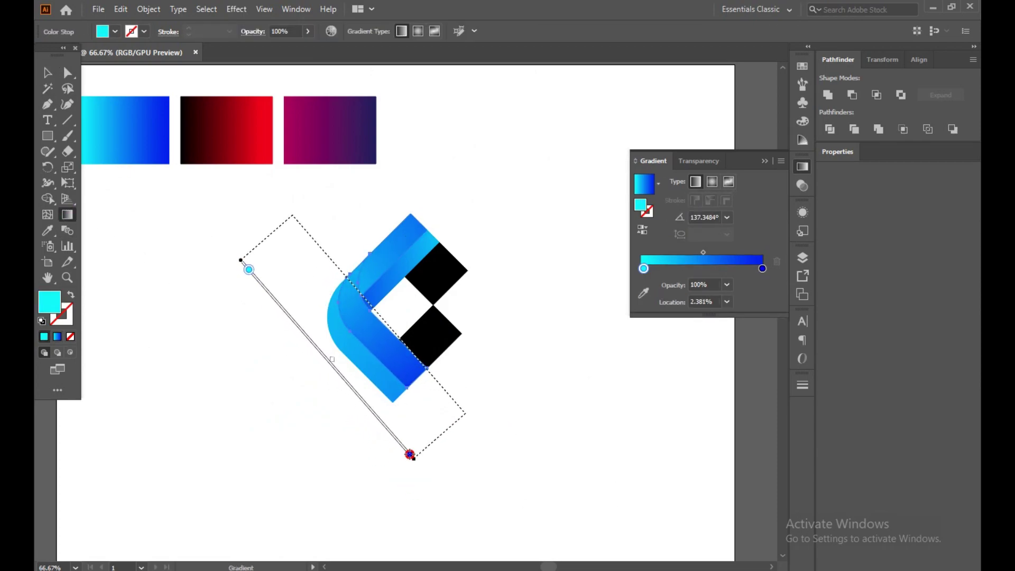
mouse_move(442, 466)
left_mouse_down()
mouse_move(235, 199)
mouse_move(240, 224)
left_mouse_up()
key("v")
left_click(133, 226)
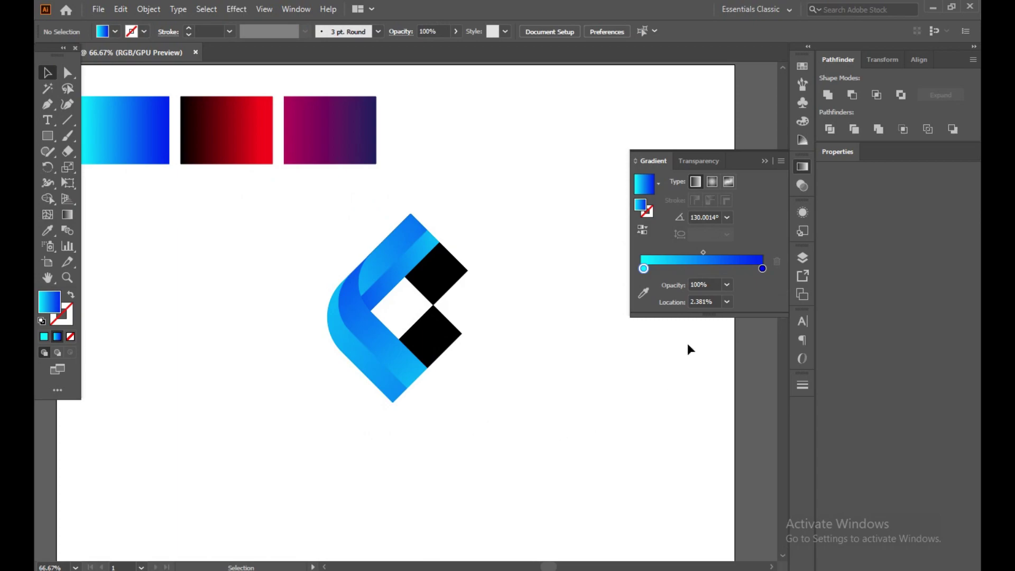
Step: Re-run the upper band's gradient diagonally across it once more
left_click(394, 287)
left_click(67, 214)
mouse_move(212, 259)
left_mouse_down()
mouse_move(441, 169)
mouse_move(411, 159)
left_mouse_up()
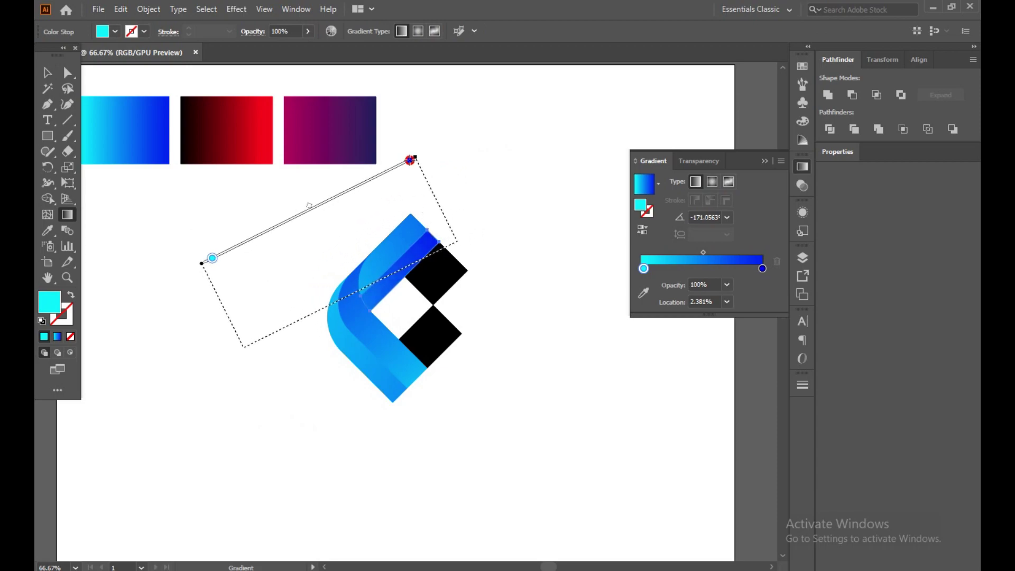
Step: Select the middle sample rectangle and set its gradient's left stop to cyan
key("v")
left_click(208, 153)
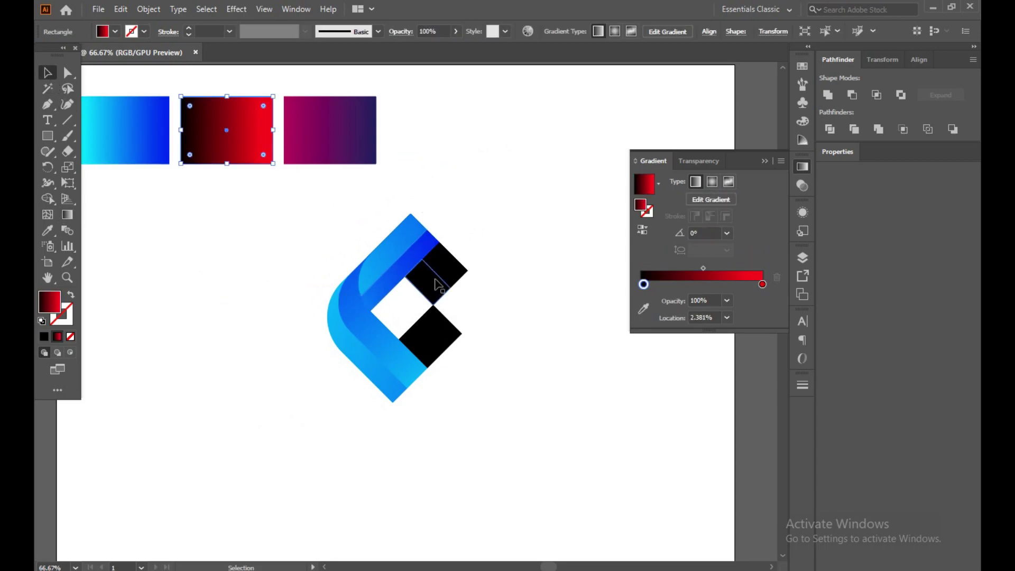
left_click(432, 352)
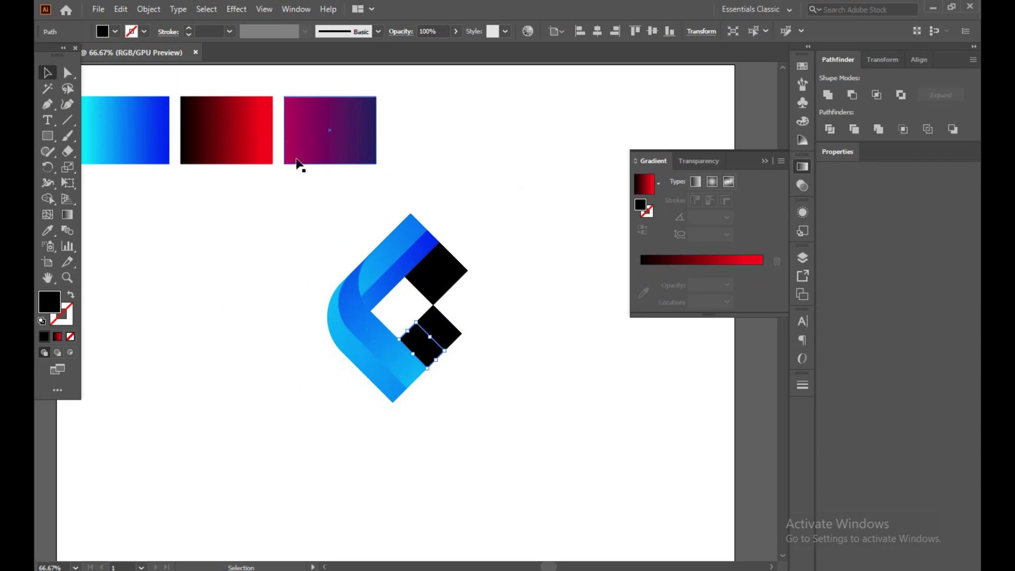
left_click(243, 143)
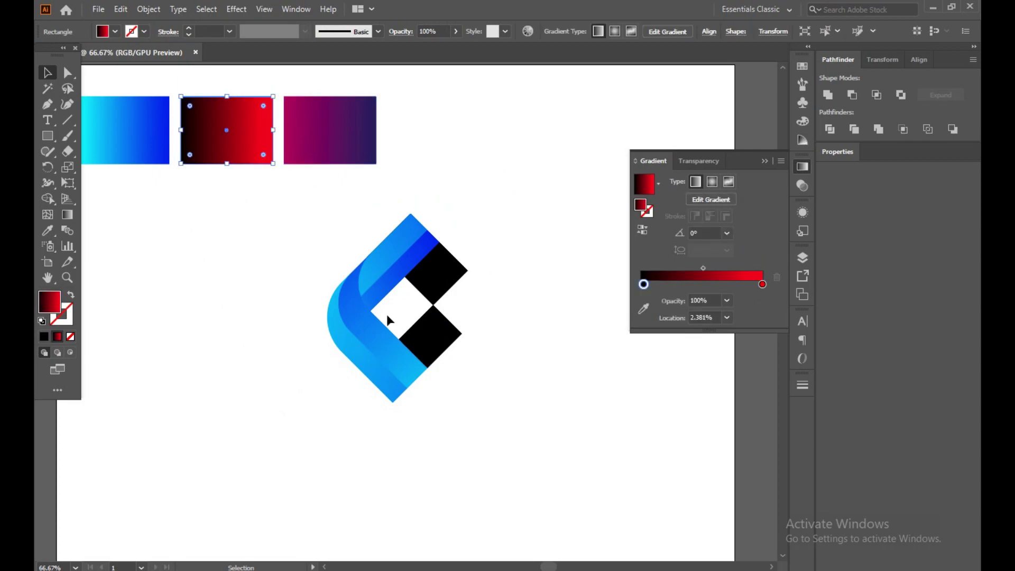
left_click(643, 284)
double_click(643, 284)
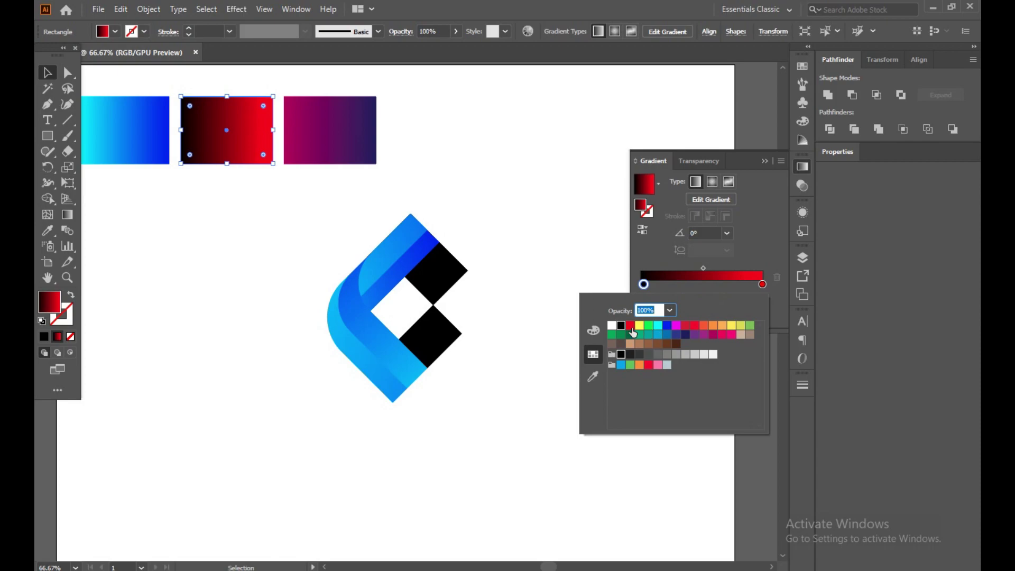
left_click(657, 327)
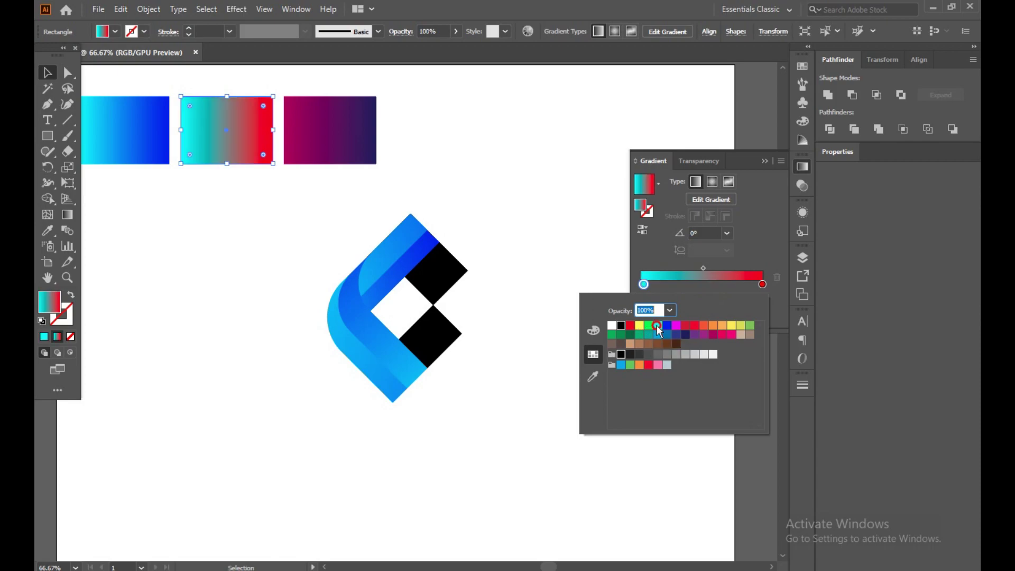
Step: Set the gradient's right stop to green, after briefly trying yellow-green
left_click(761, 284)
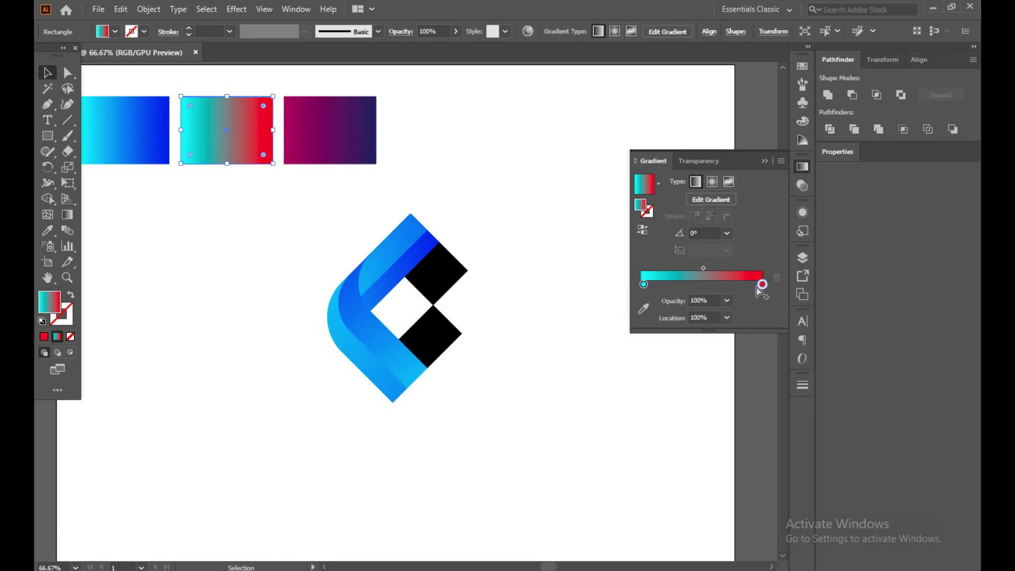
double_click(762, 285)
left_click(750, 326)
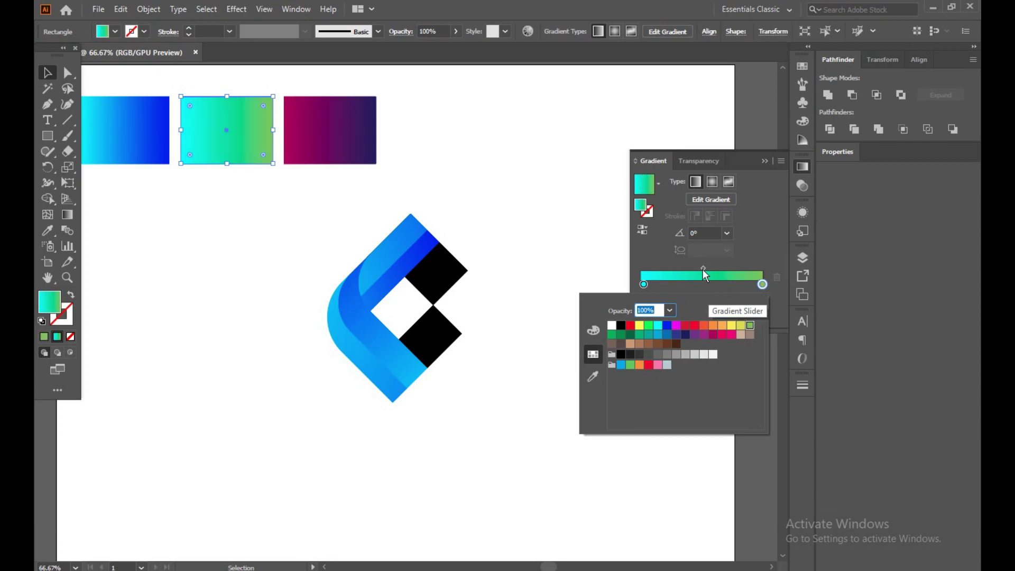
left_click(740, 325)
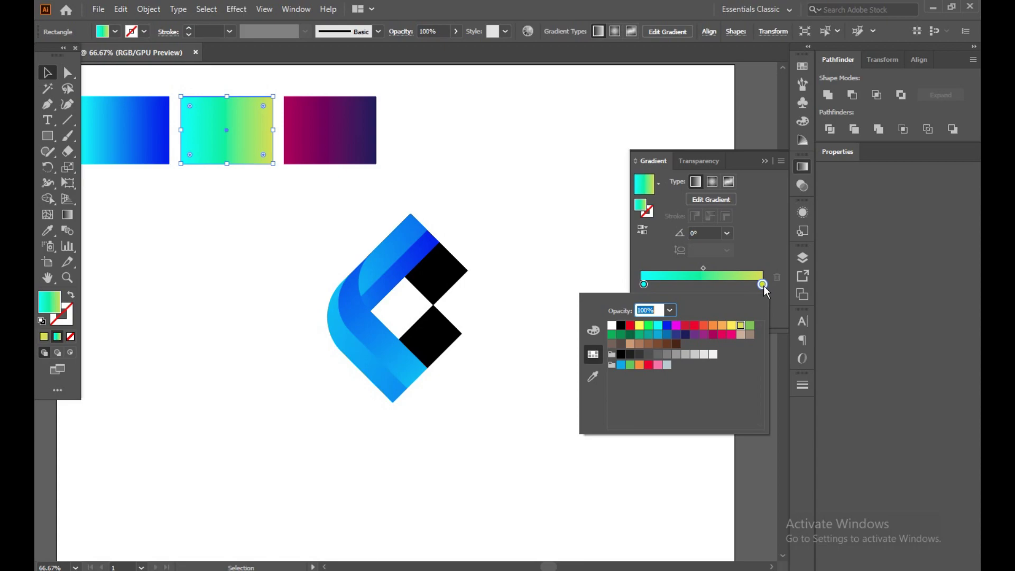
left_click(762, 284)
double_click(762, 285)
left_click(751, 326)
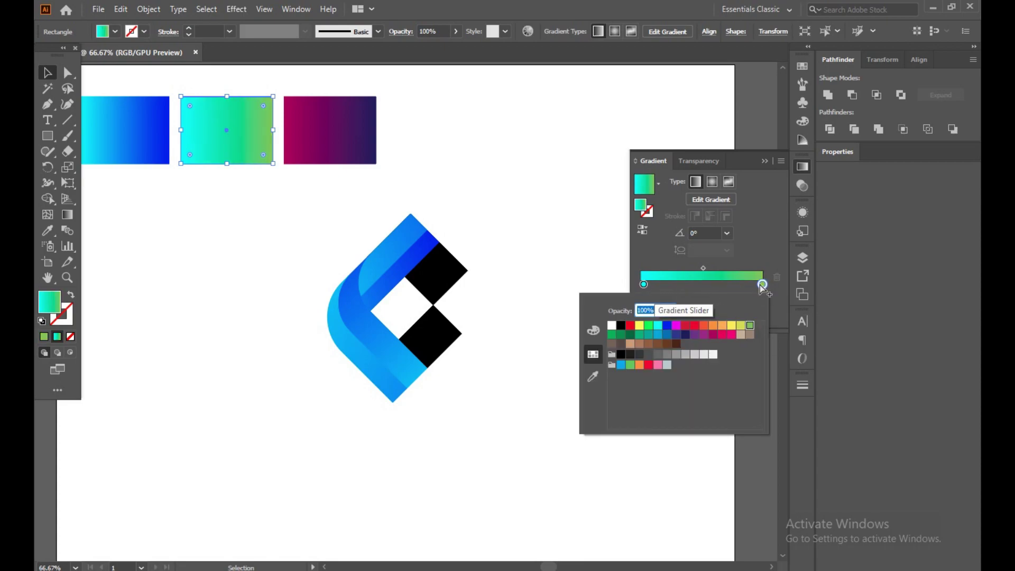
key("Escape")
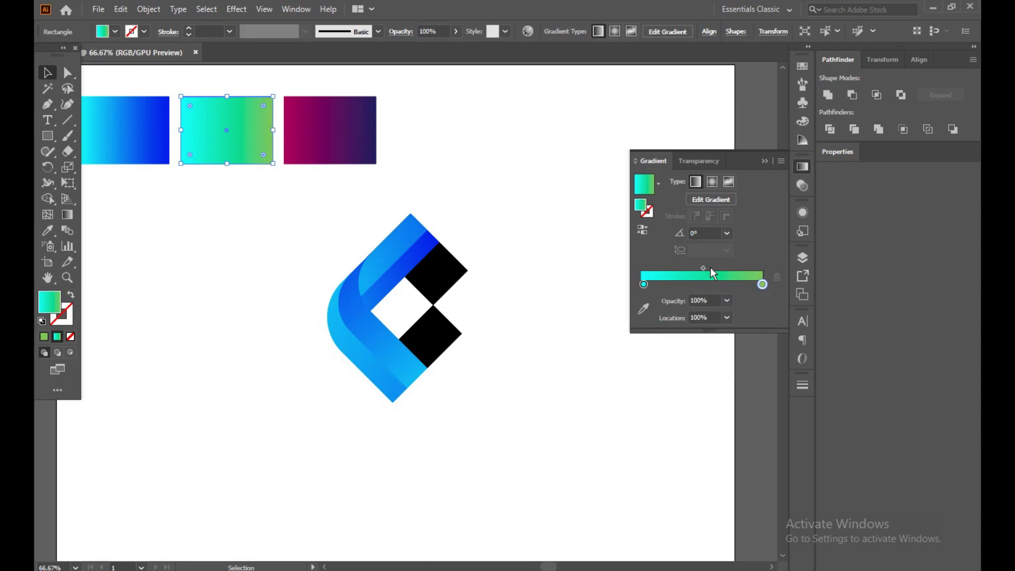
Step: Swap the gradient's ends and make the left stop deep blue
mouse_move(703, 268)
left_mouse_down()
mouse_move(675, 268)
mouse_move(720, 285)
mouse_move(681, 284)
mouse_move(762, 284)
left_mouse_up()
key("ctrl+z")
key("ctrl+z")
left_click_drag(680, 284, 640, 285)
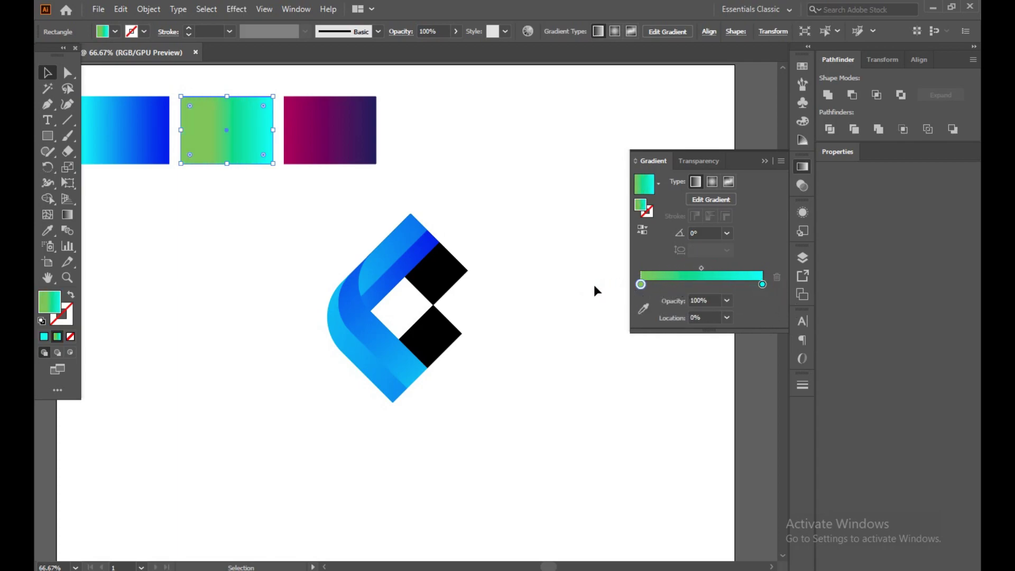
double_click(639, 283)
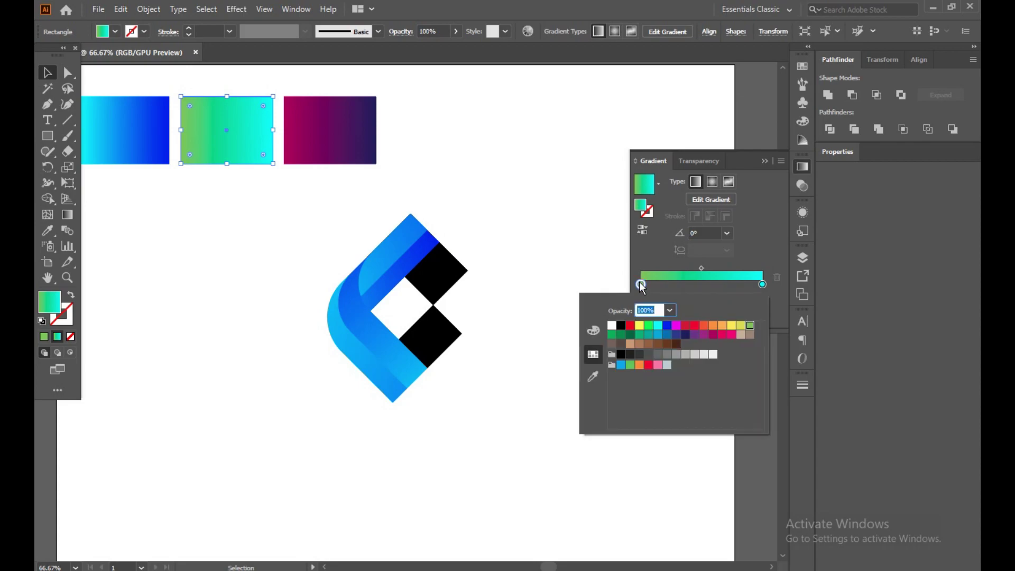
left_click(666, 334)
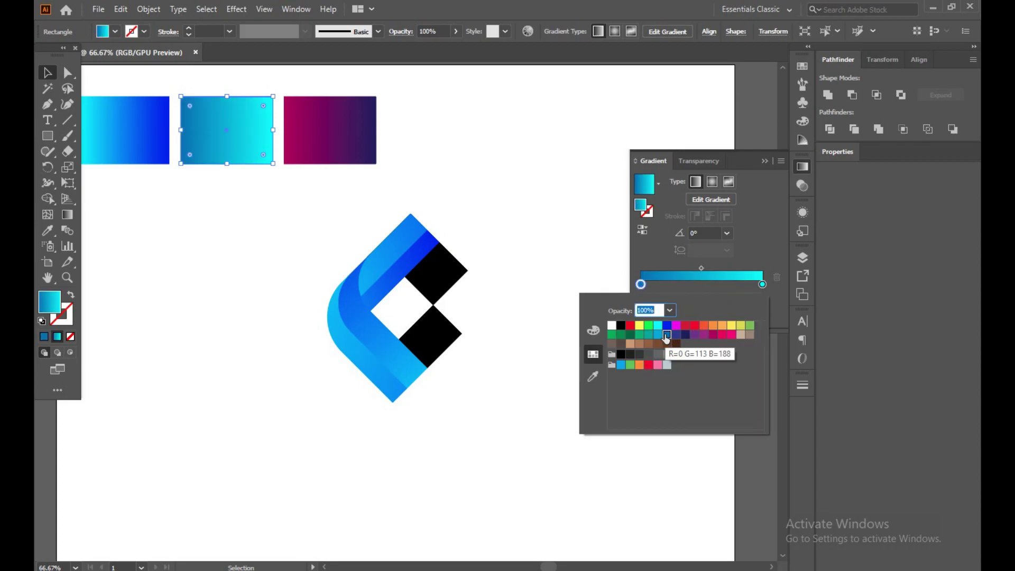
left_click(456, 172)
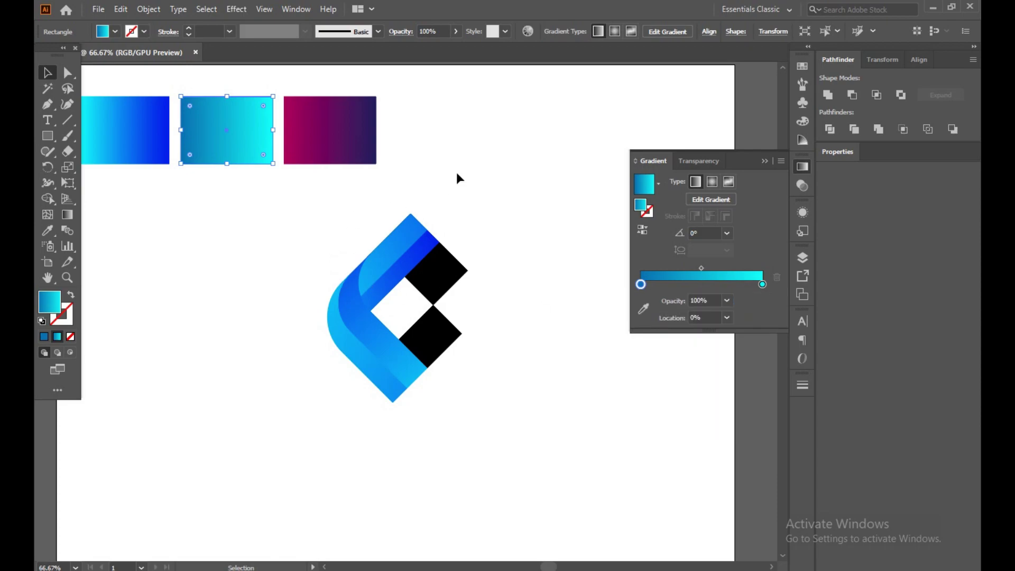
Step: Copy the middle rectangle's blue-to-cyan gradient onto the upper black square with the Eyedropper
left_click(426, 271)
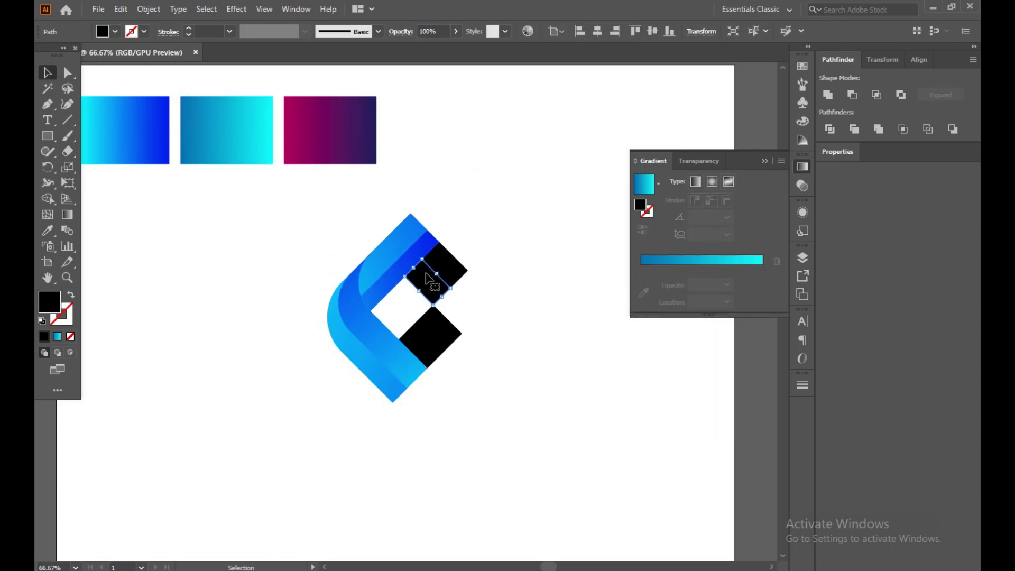
left_click(456, 271, "shift")
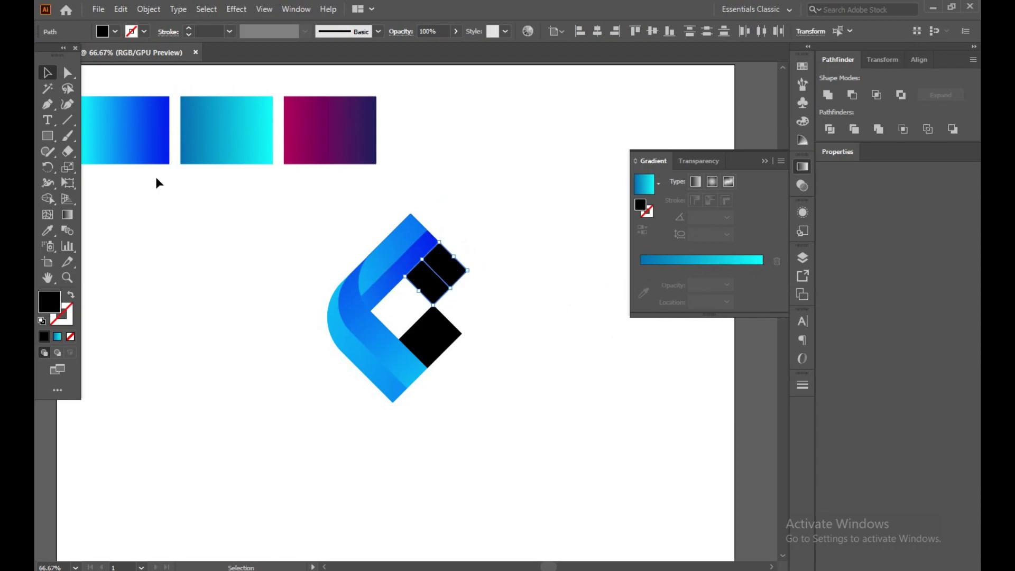
left_click(47, 231)
left_click(259, 145)
key("v")
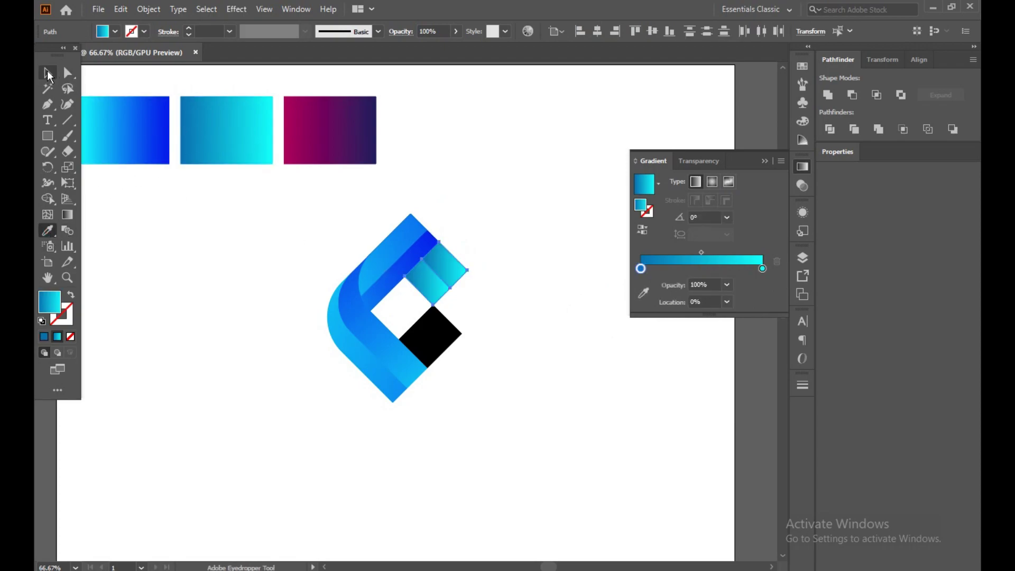
left_click(204, 242)
left_click(430, 297)
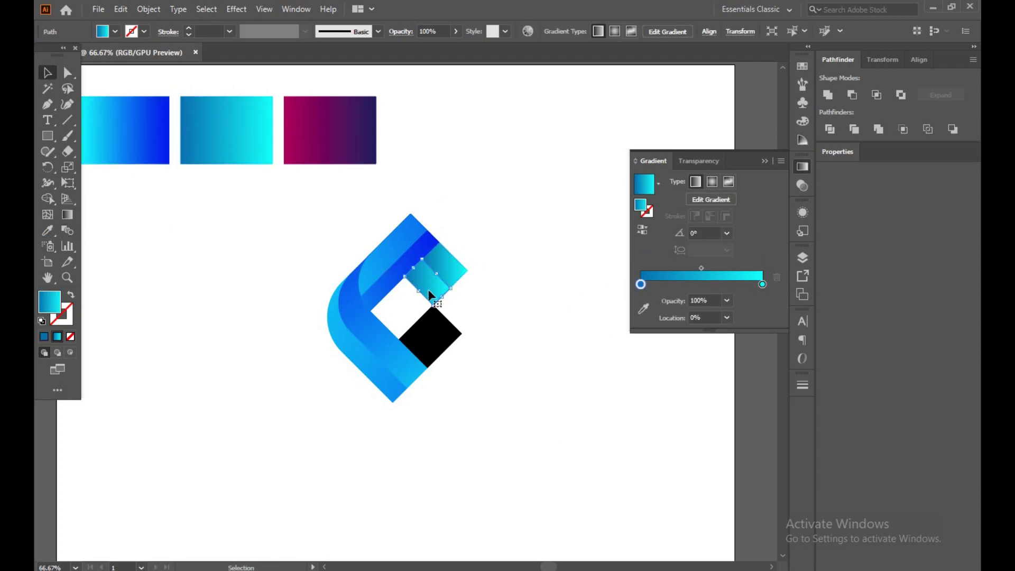
Step: Try several diagonal and vertical angles for the square's gradient
left_click(62, 218)
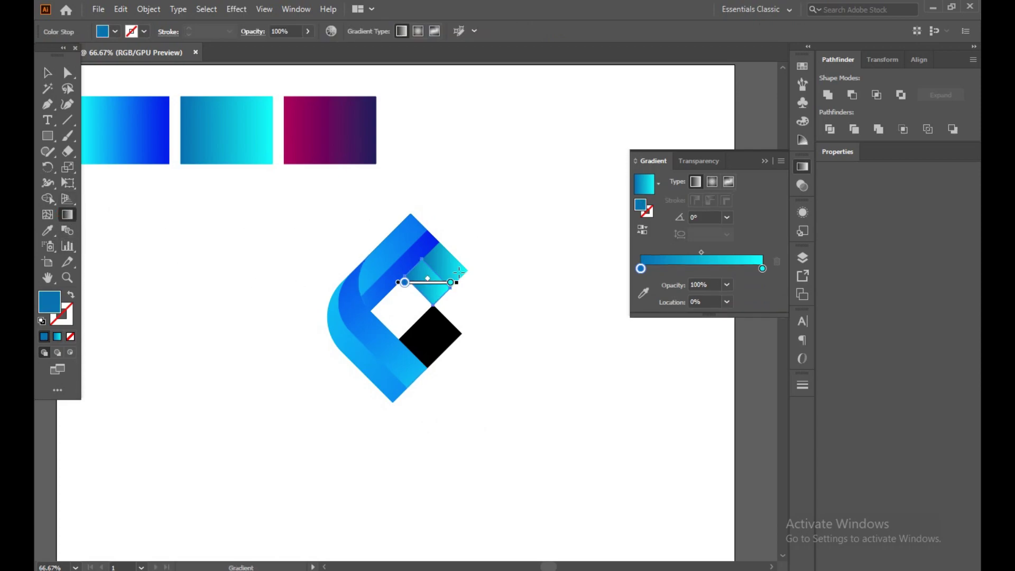
left_click_drag(522, 204, 344, 350)
mouse_move(329, 185)
left_mouse_down()
mouse_move(430, 283)
mouse_move(460, 260)
left_mouse_up()
left_click_drag(417, 159, 498, 257)
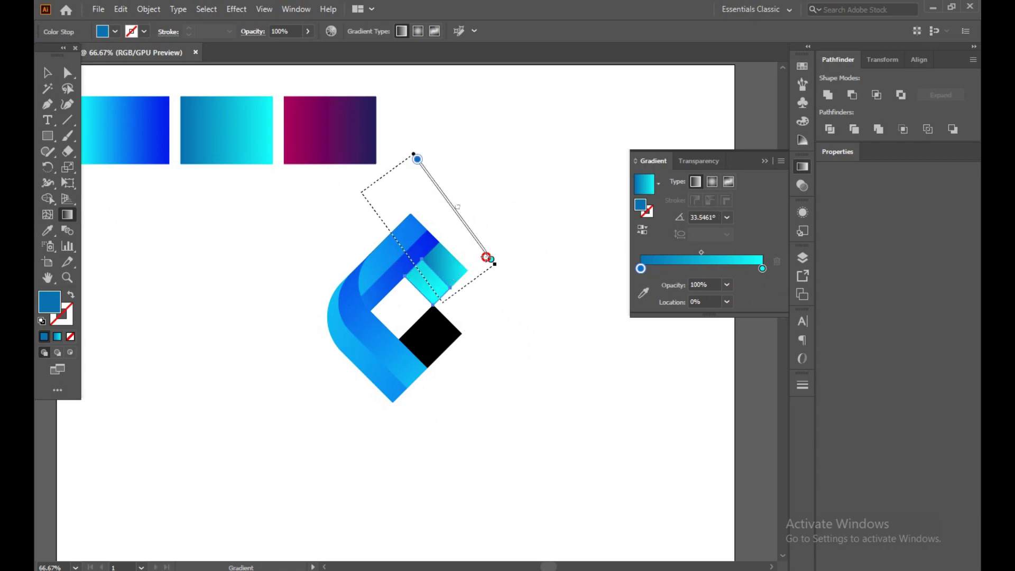
left_click_drag(356, 226, 430, 288)
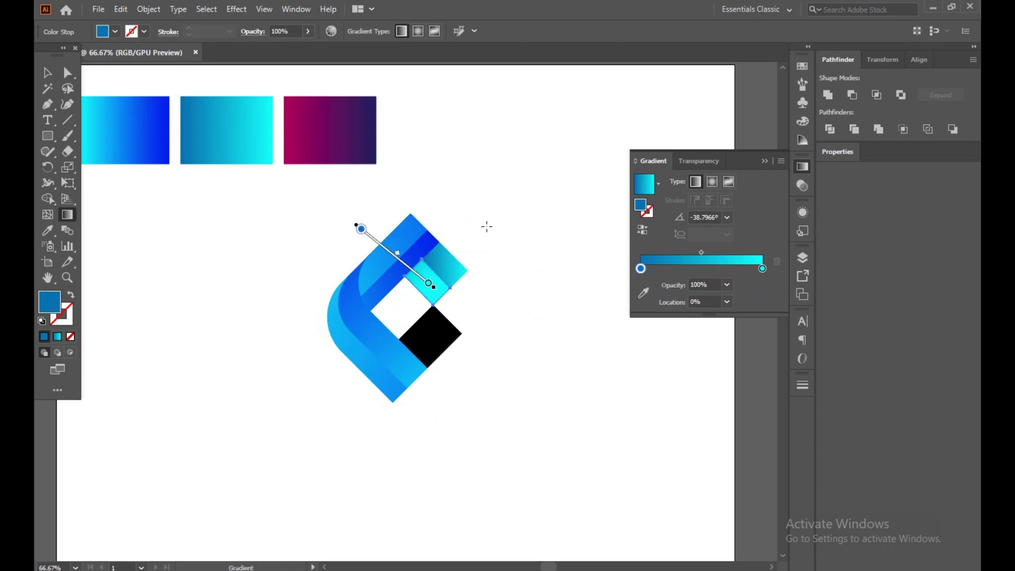
left_click_drag(425, 414, 446, 127)
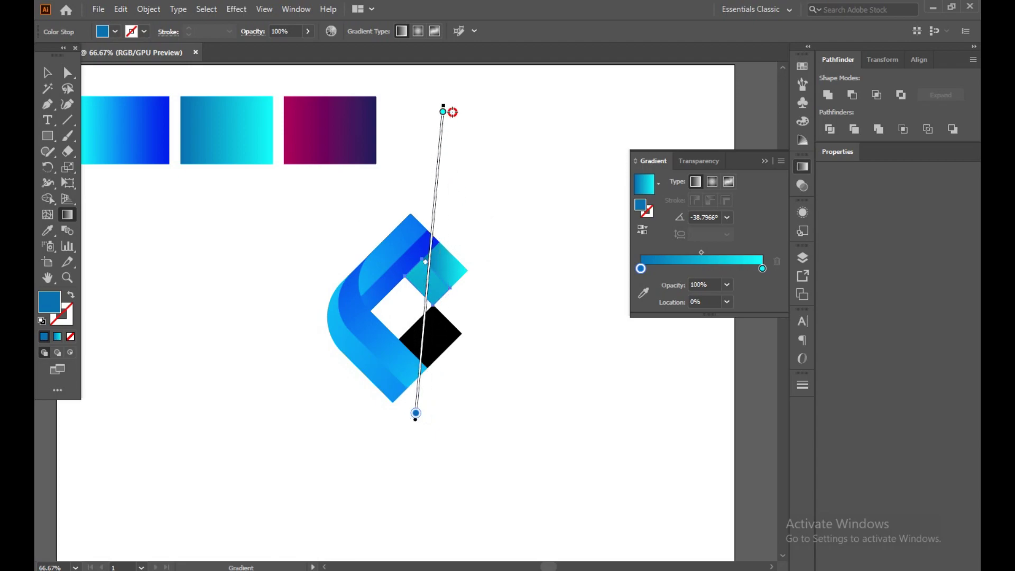
left_click_drag(506, 392, 325, 140)
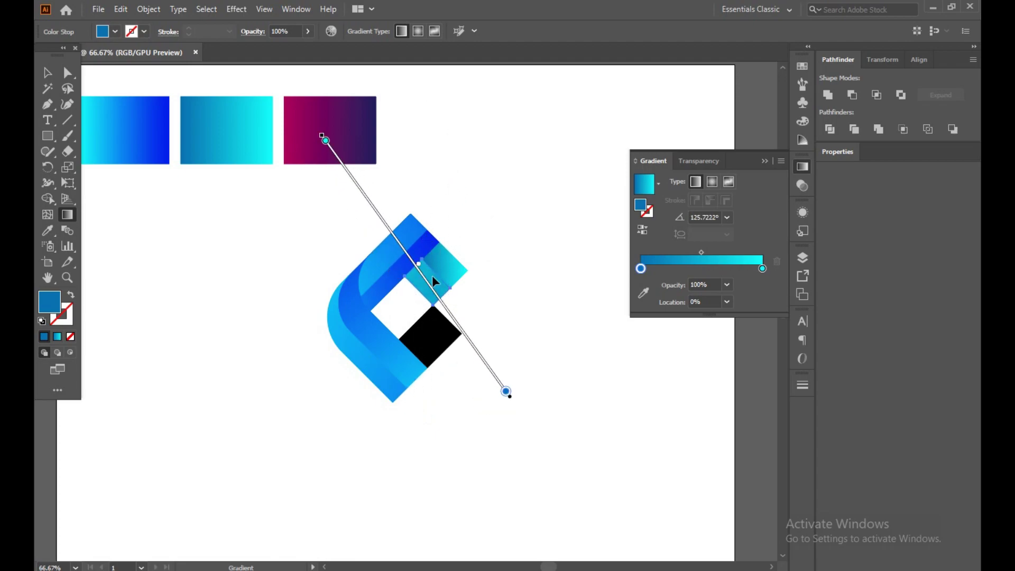
left_click_drag(259, 282, 246, 281)
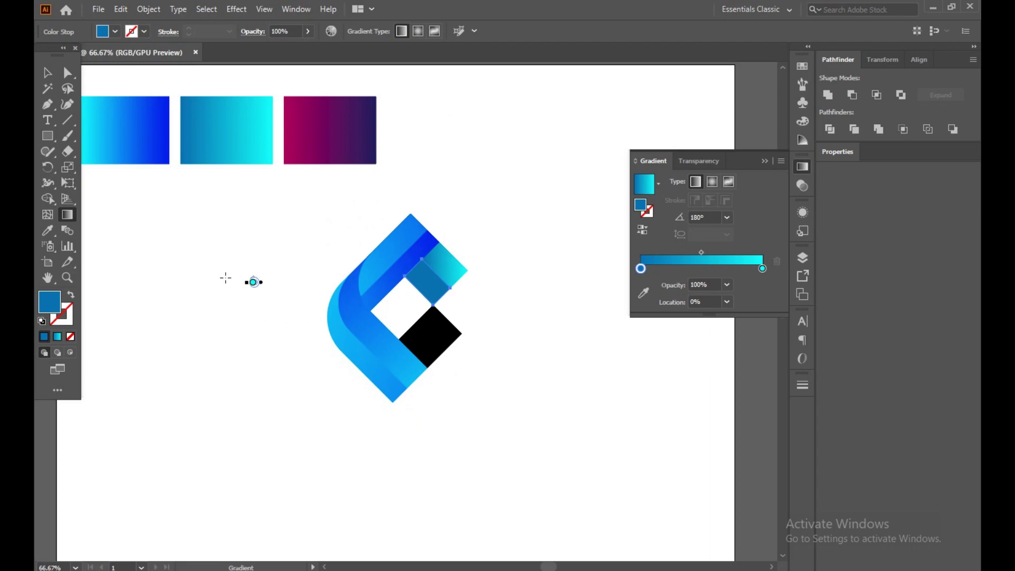
Step: Restore the accidentally deleted square and set its gradient running top to bottom
key("Delete")
key("ctrl+z")
left_click_drag(427, 283, 474, 153)
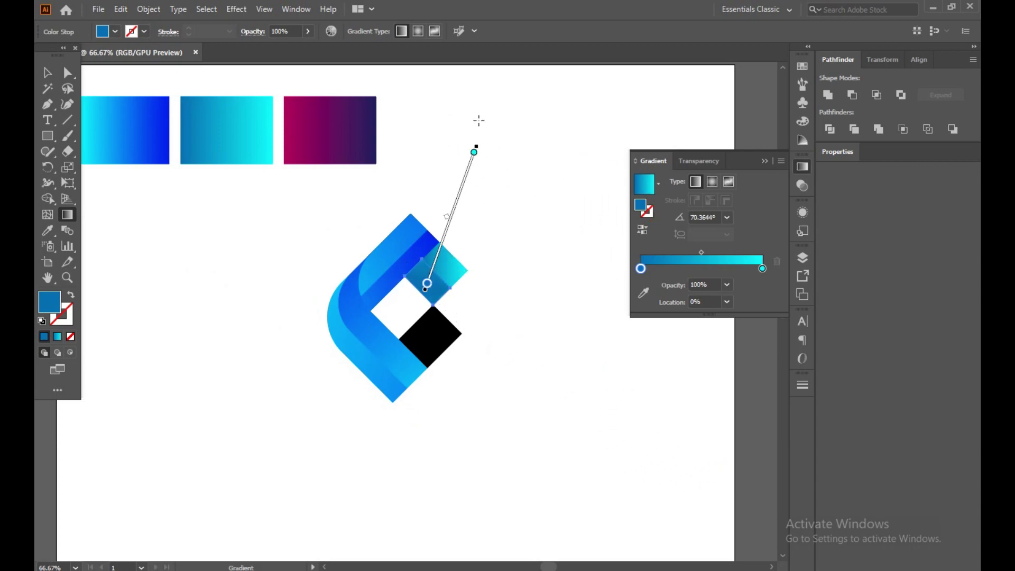
left_click_drag(380, 149, 446, 335)
scroll(550, 297, "down", 2)
scroll(550, 296, "up", 3)
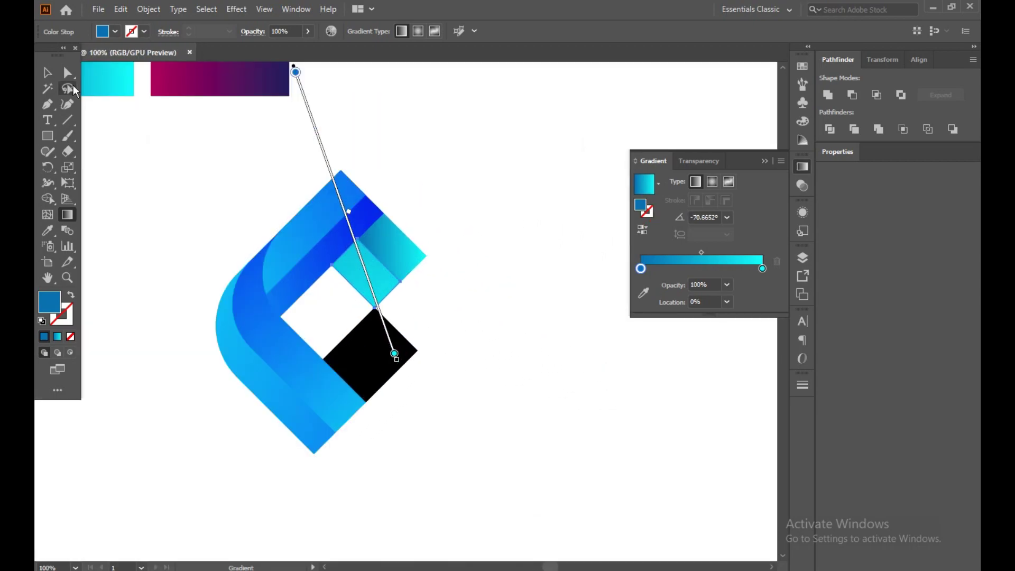
left_click(47, 72)
left_click(136, 176)
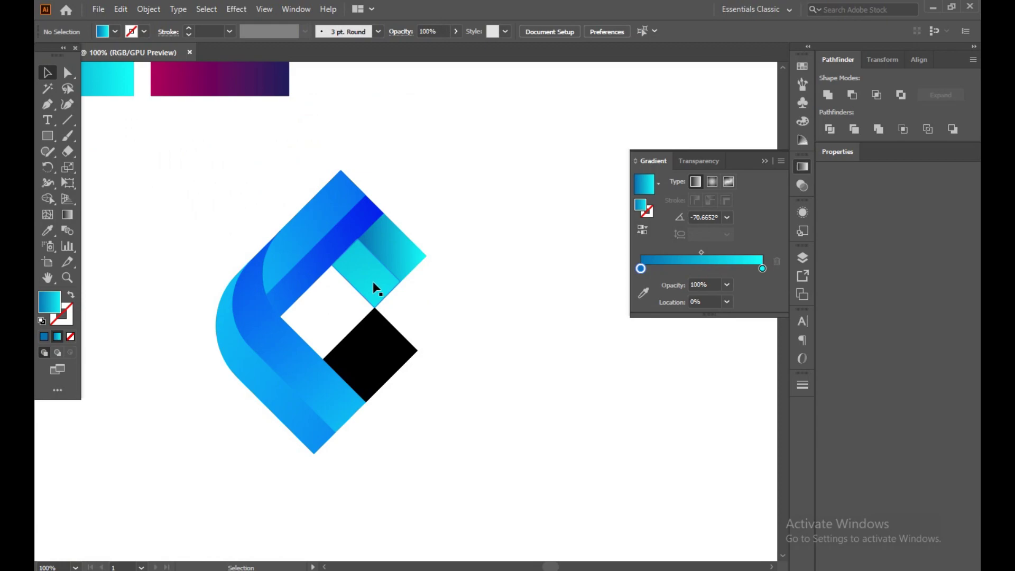
Step: In isolation, re-angle the dark diagonal bar's gradient to darken toward the lower left
double_click(302, 272)
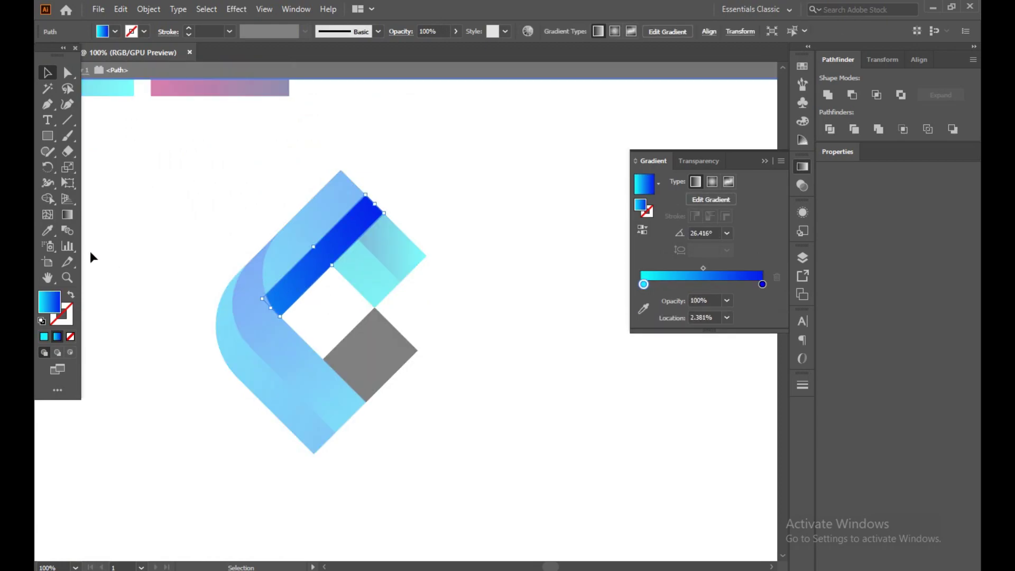
left_click(67, 214)
left_click_drag(316, 261, 381, 213)
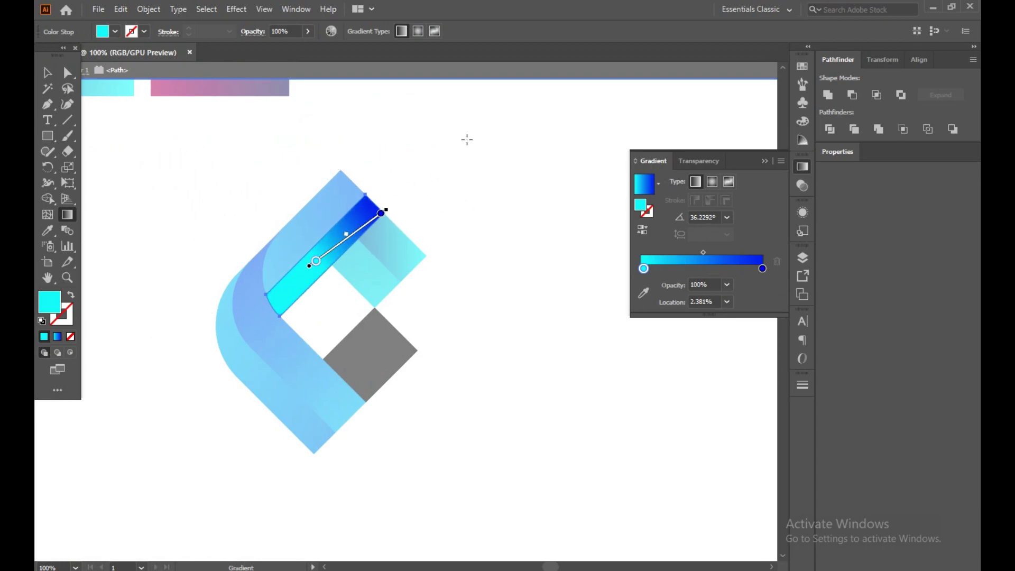
left_click_drag(467, 139, 82, 350)
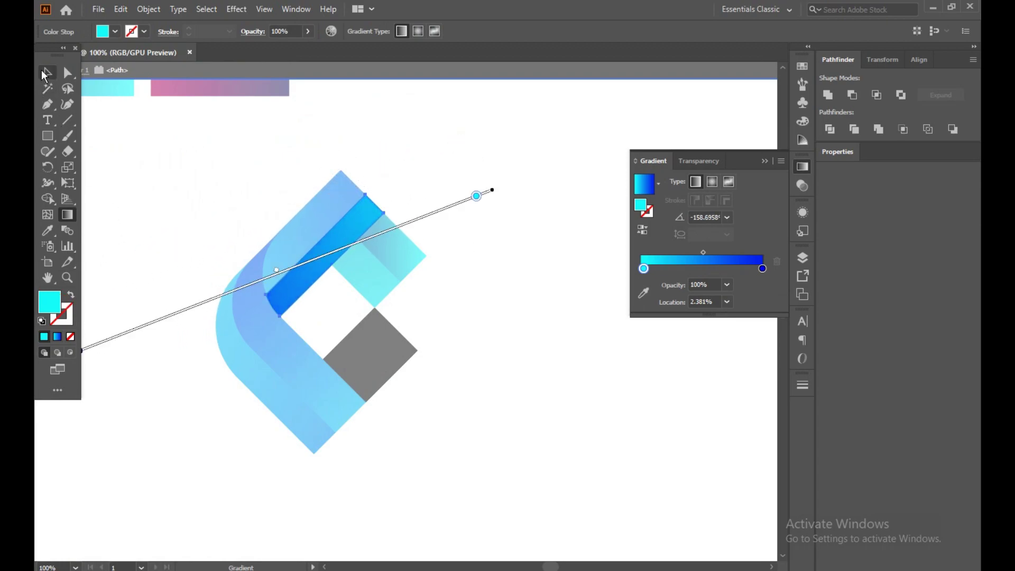
double_click(46, 72)
left_click(558, 391)
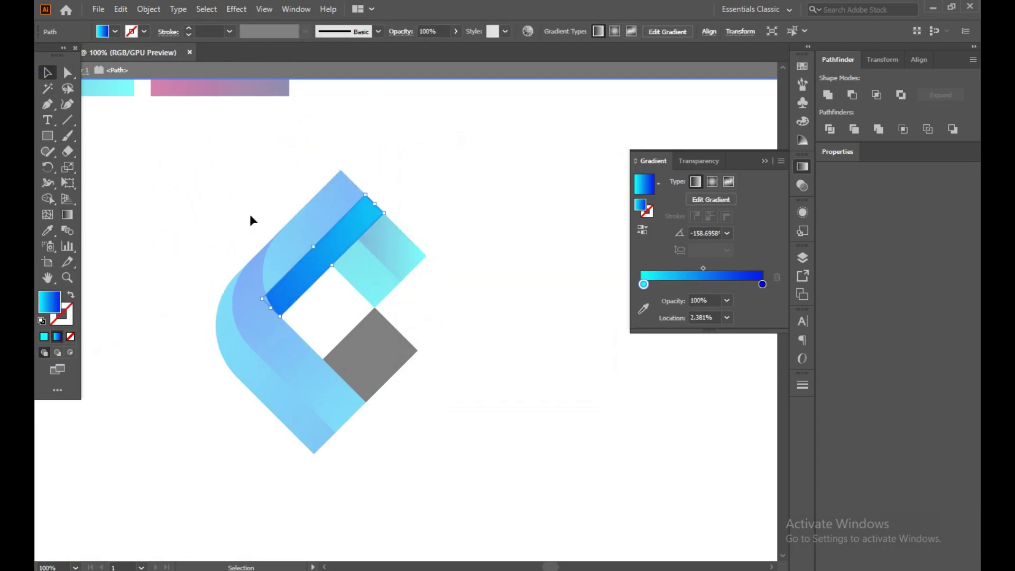
double_click(173, 170)
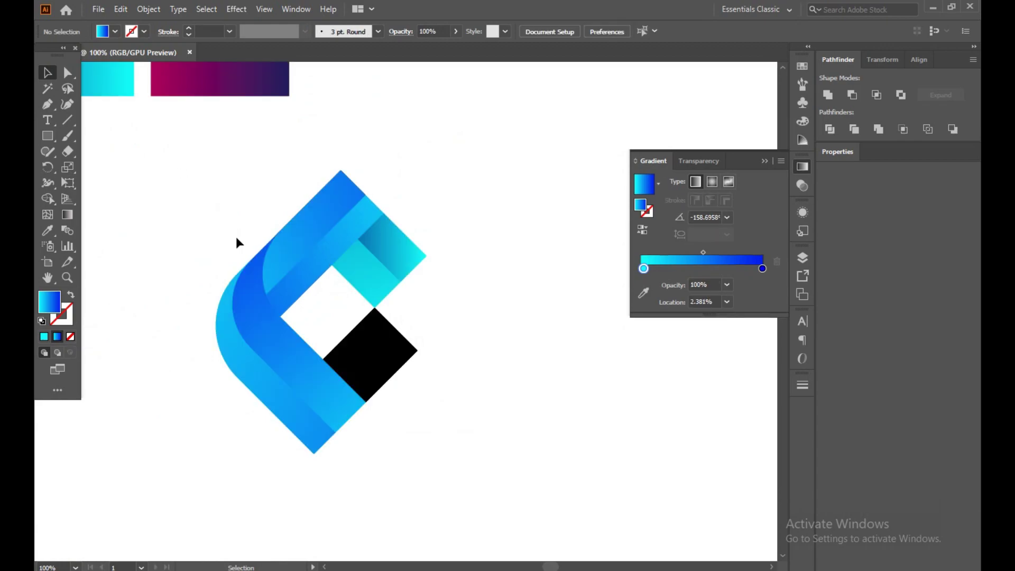
Step: Redraw the inner blue band's gradient diagonally from the upper left
left_click(307, 284)
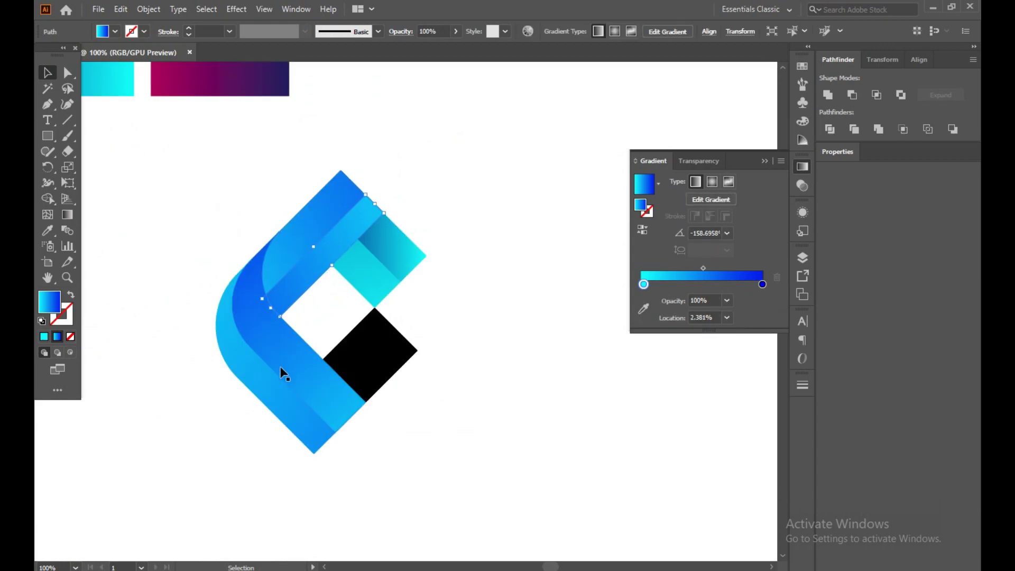
left_click(67, 214)
left_click_drag(125, 209, 401, 568)
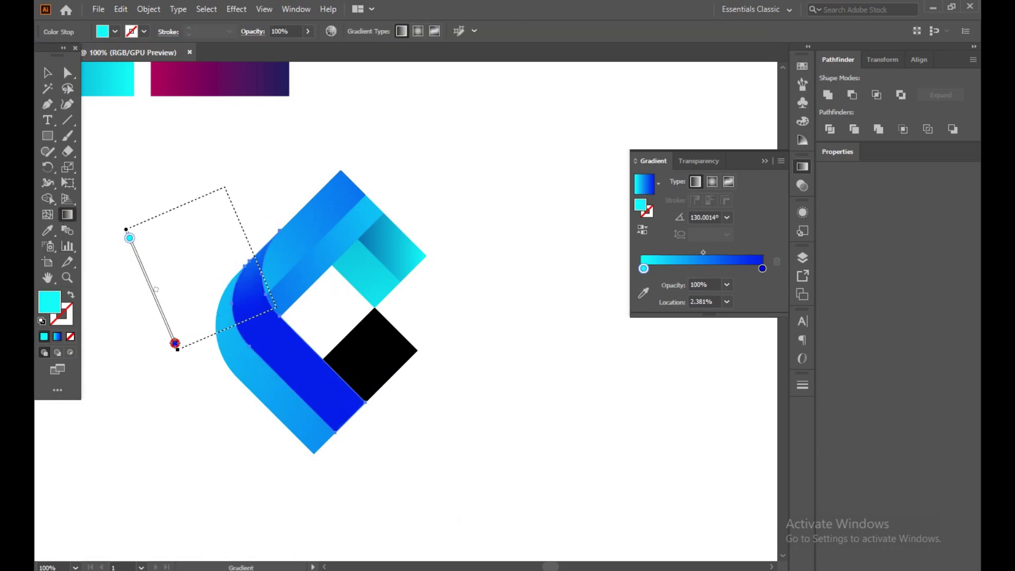
left_click_drag(136, 158, 596, 471)
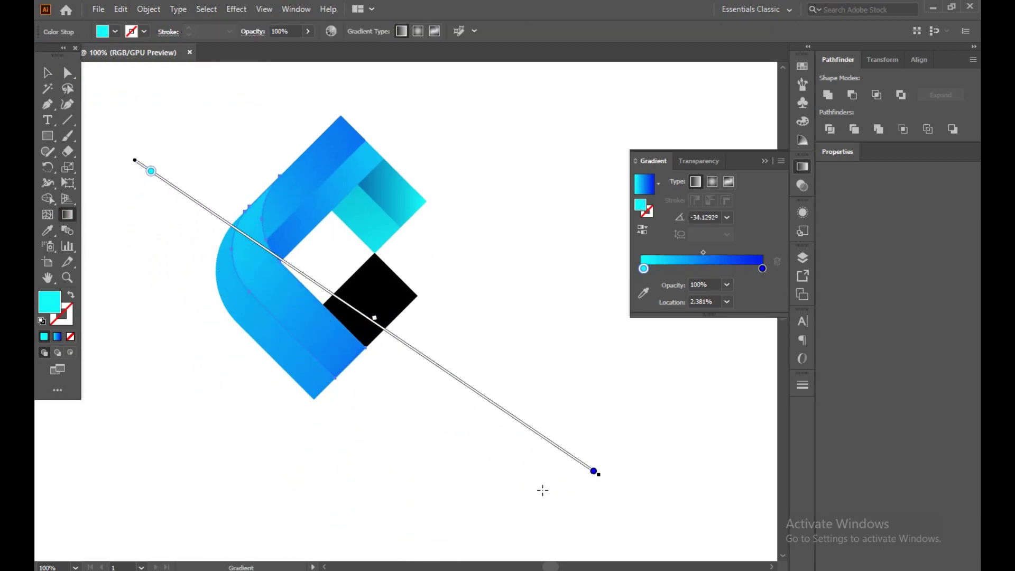
mouse_move(424, 466)
left_mouse_down()
mouse_move(225, 276)
mouse_move(234, 70)
left_mouse_up()
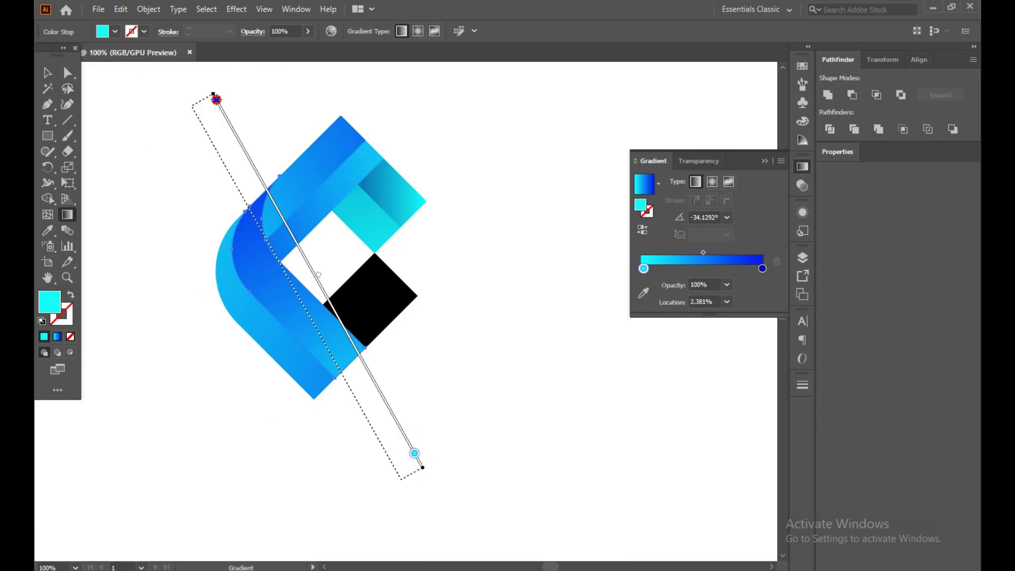
left_click_drag(234, 70, 189, 148)
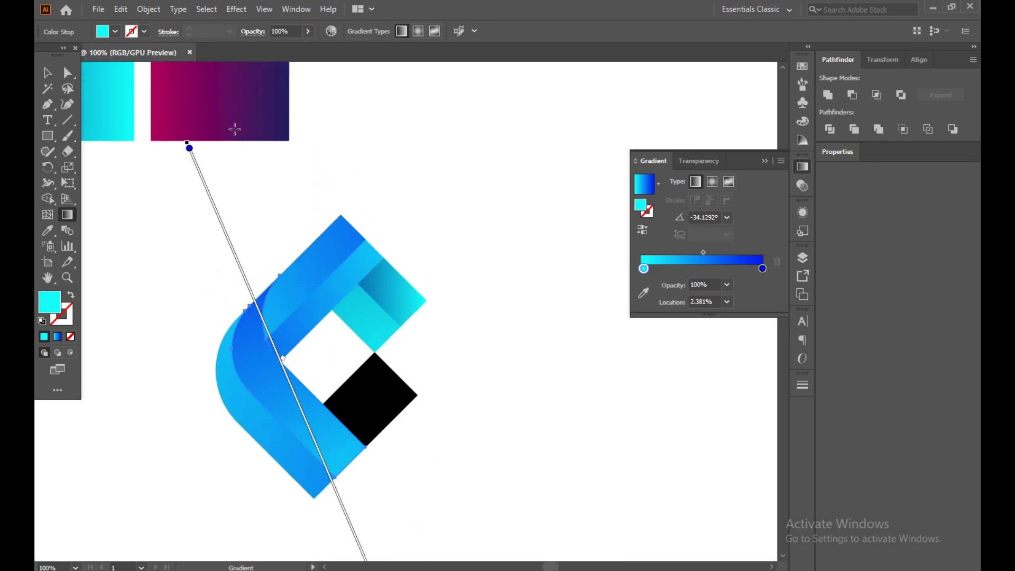
left_click(42, 70)
left_click(98, 172)
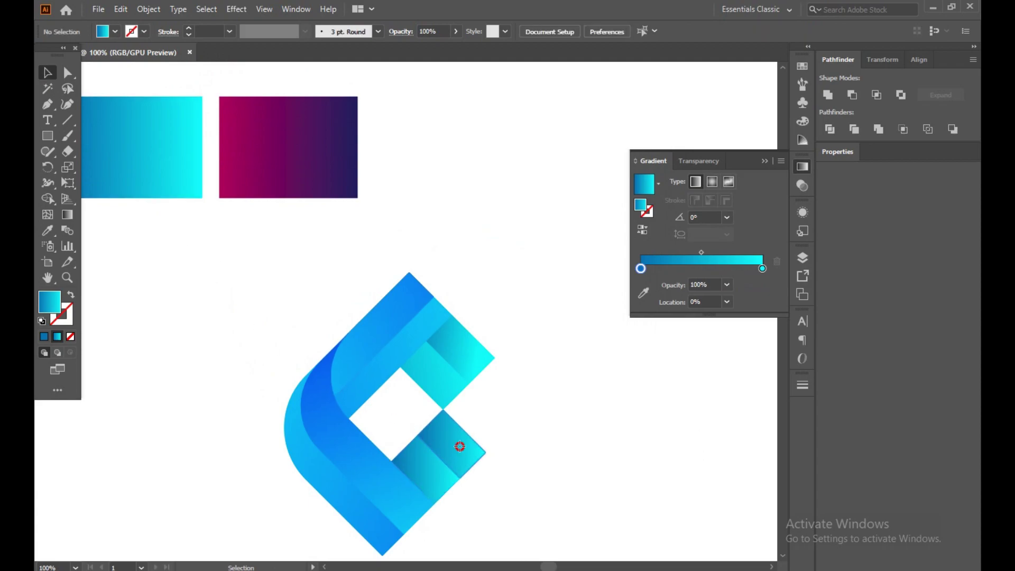
Step: Redirect the small lower square's gradient roughly horizontally
left_click(459, 447)
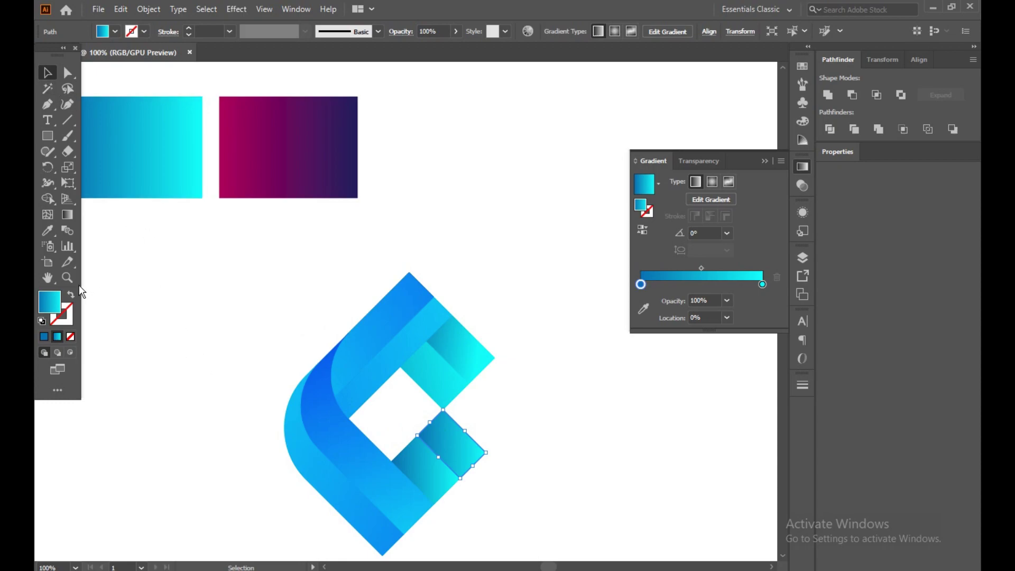
left_click(67, 215)
left_click_drag(577, 389, 427, 413)
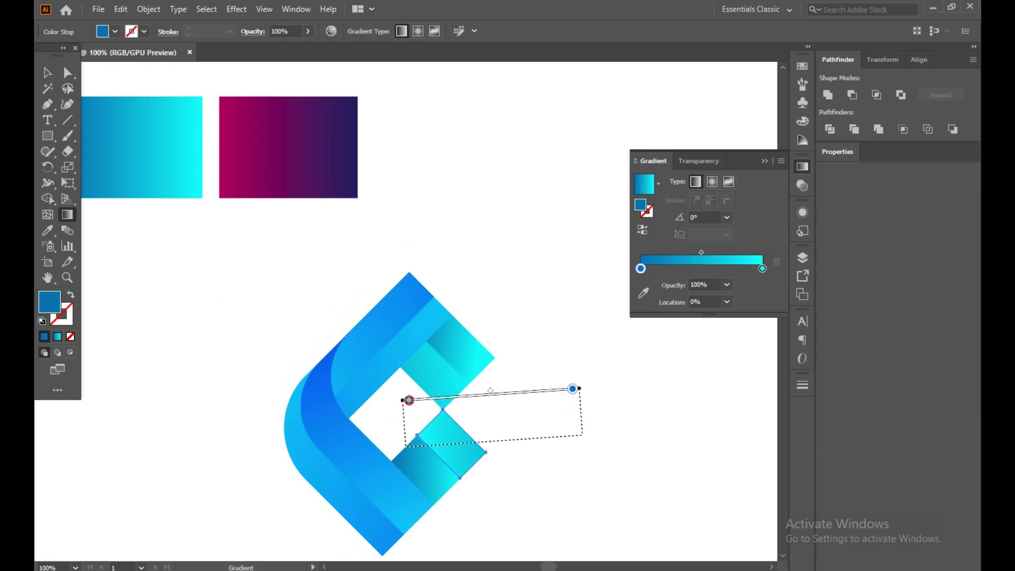
left_click_drag(427, 413, 417, 445)
left_click(46, 72)
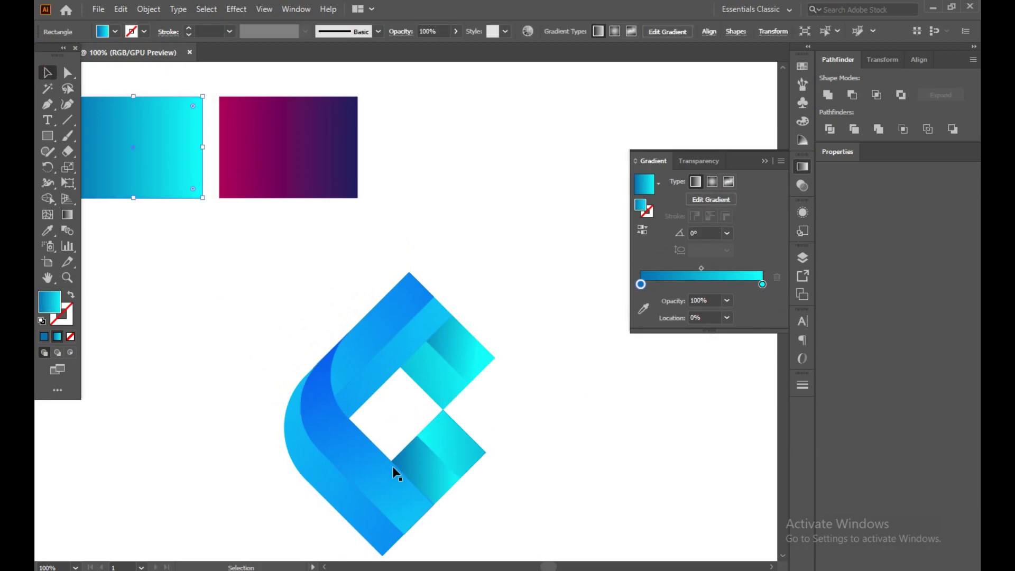
Step: In isolation, angle the small square's gradient steeply diagonal, then return to the full logo
double_click(417, 478)
left_click(67, 215)
left_click_drag(426, 466, 464, 272)
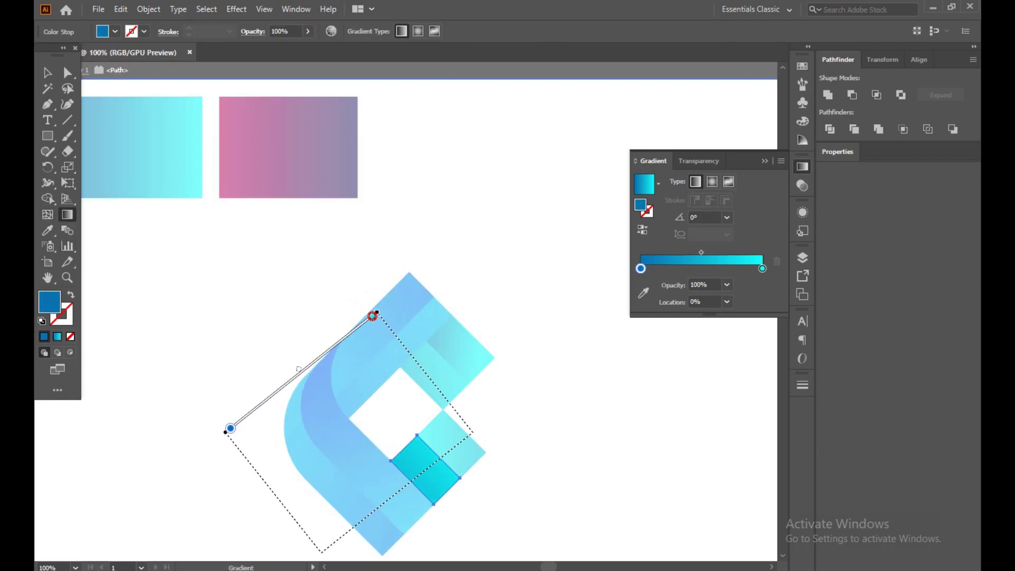
key("ctrl+minus")
left_click_drag(433, 413, 477, 529)
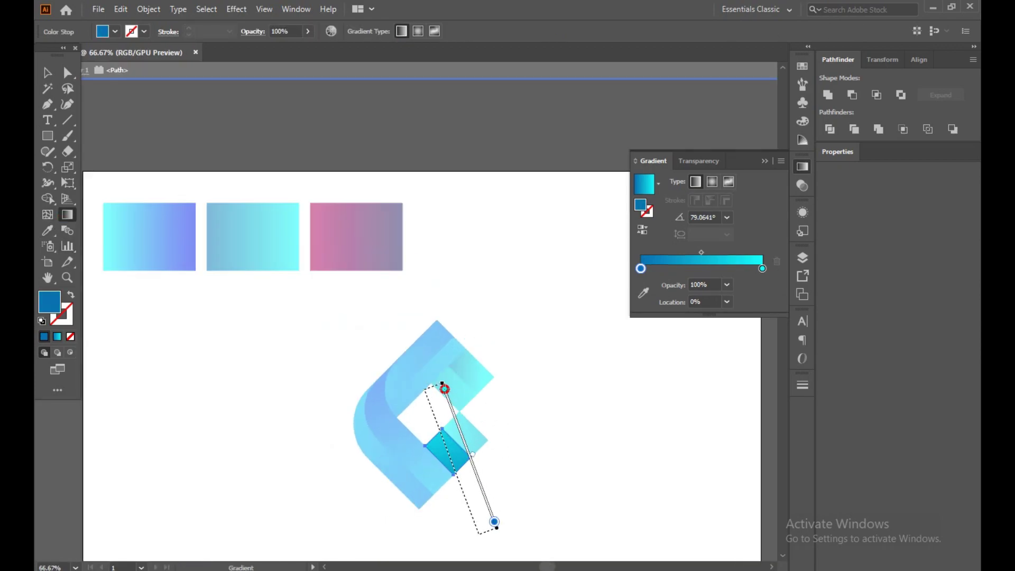
left_click(47, 72)
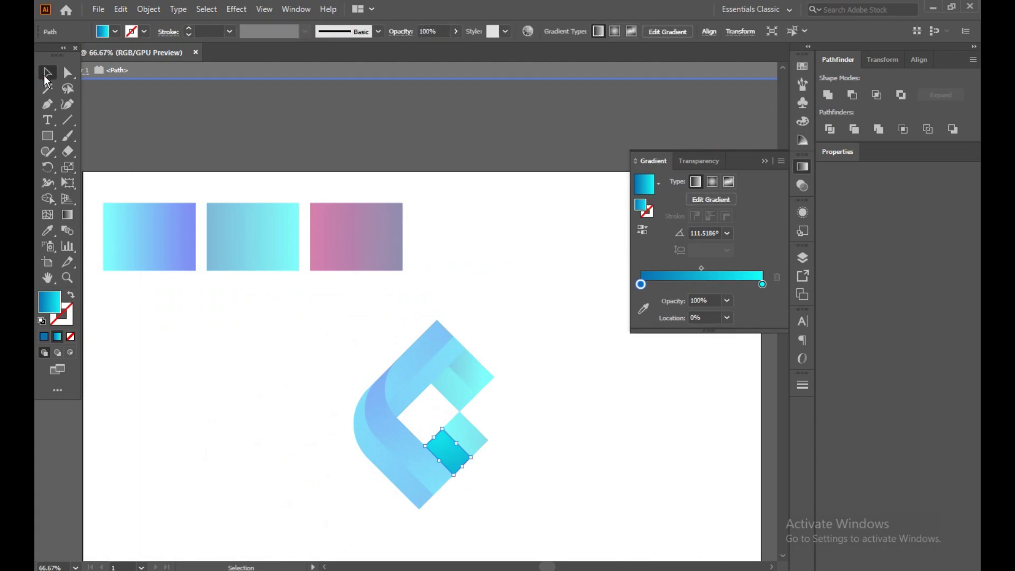
double_click(246, 349)
key("ctrl+minus")
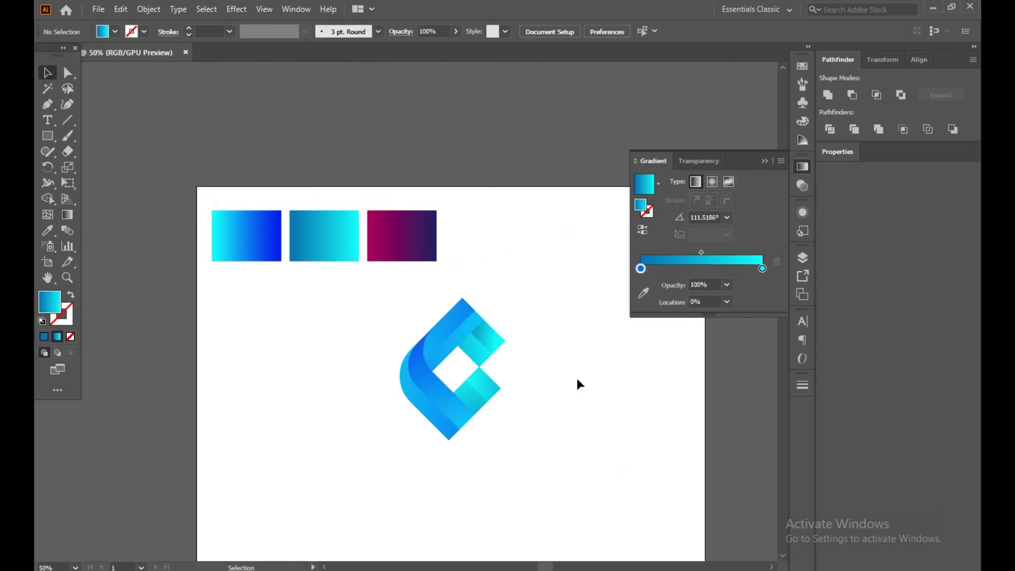
Step: Round the logo's top outer corner using the Direct Selection live-corner widget
left_click_drag(571, 387, 534, 311)
scroll(460, 407, "up", 2, "alt")
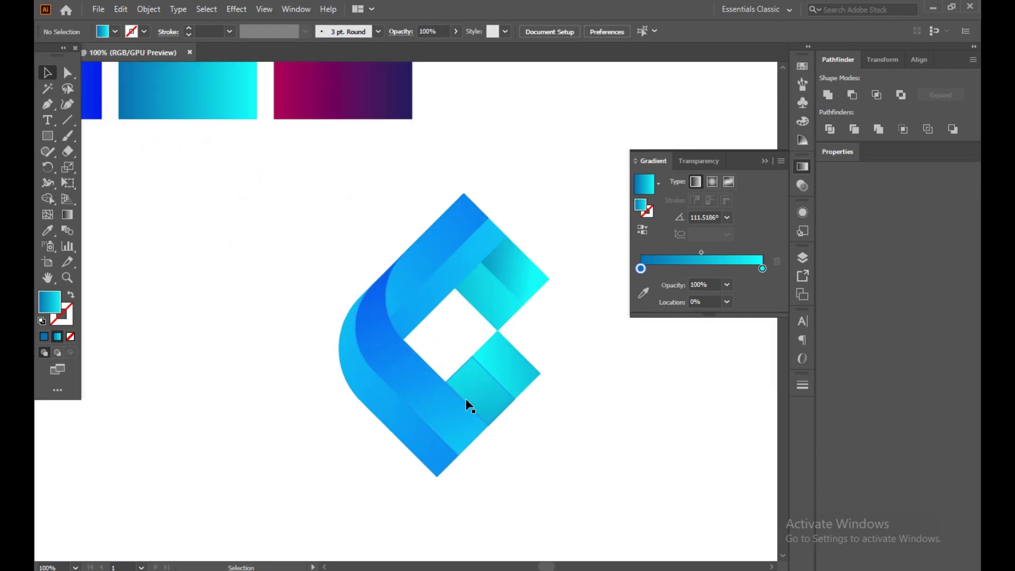
left_click(67, 73)
mouse_move(427, 174)
left_mouse_down()
mouse_move(464, 211)
mouse_move(543, 254)
left_mouse_up()
left_click(574, 250)
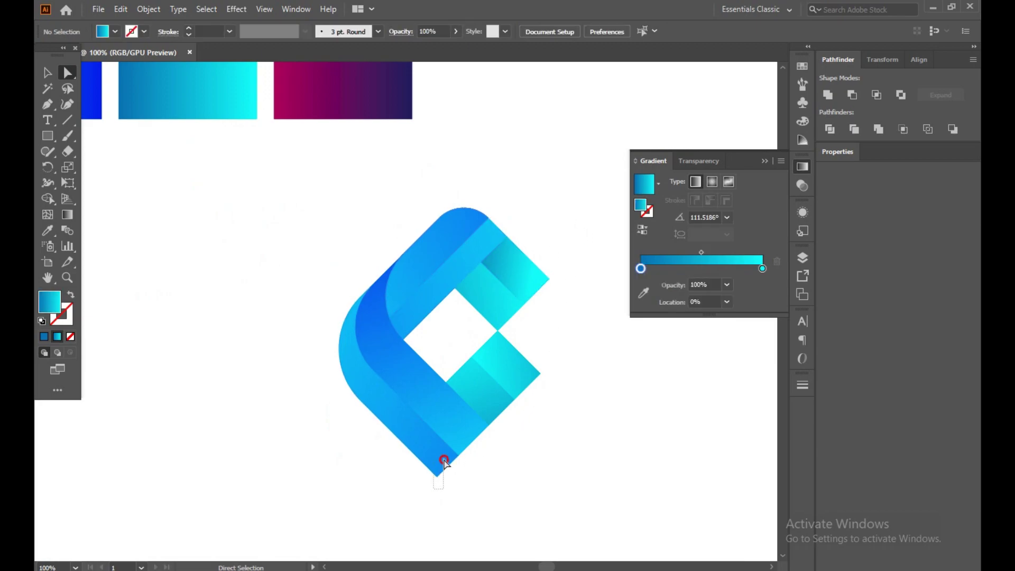
Step: Marquee-select the logo's bottom corner point, then clear the selection
scroll(475, 472, "up", 1)
scroll(475, 473, "up", 1)
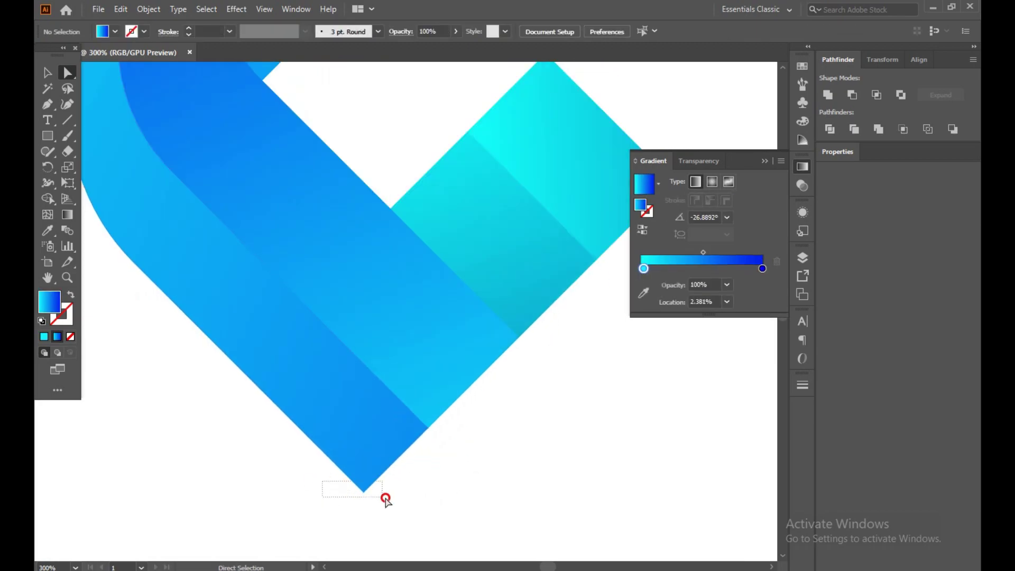
left_click_drag(385, 498, 369, 330)
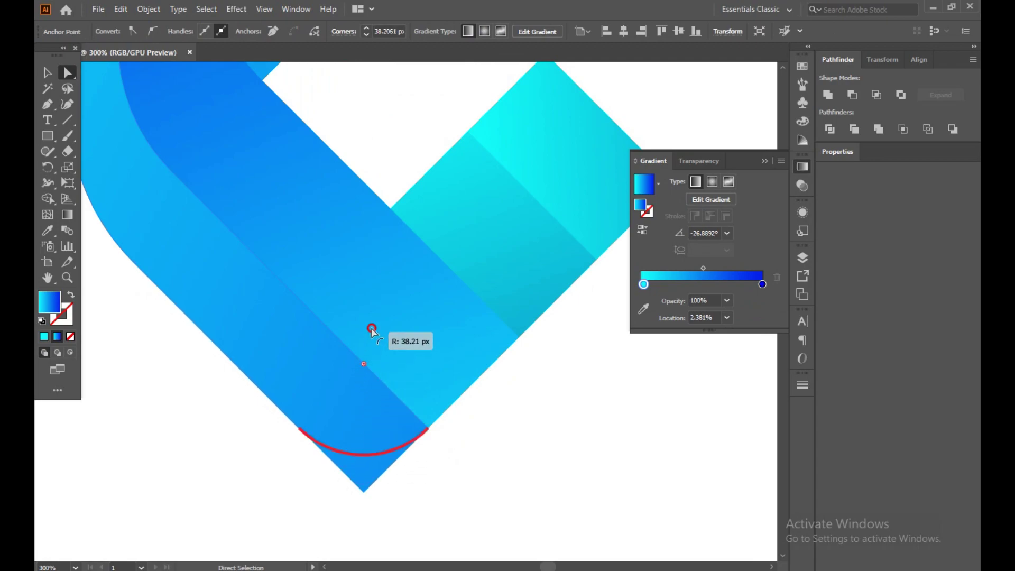
scroll(508, 459, "down", 4)
left_click(510, 458)
scroll(510, 458, "up", 1)
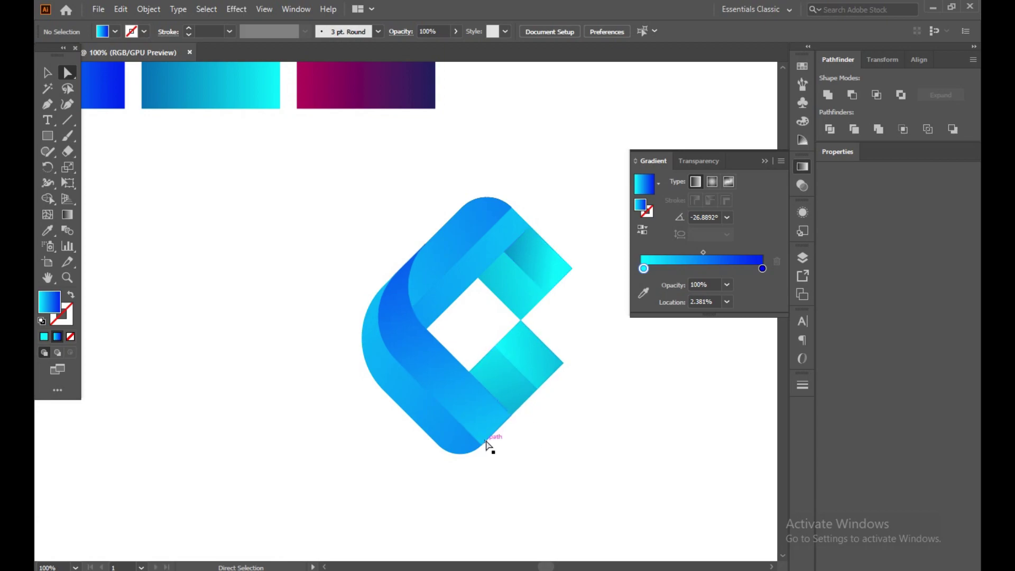
scroll(486, 441, "up", 2)
left_click(481, 458)
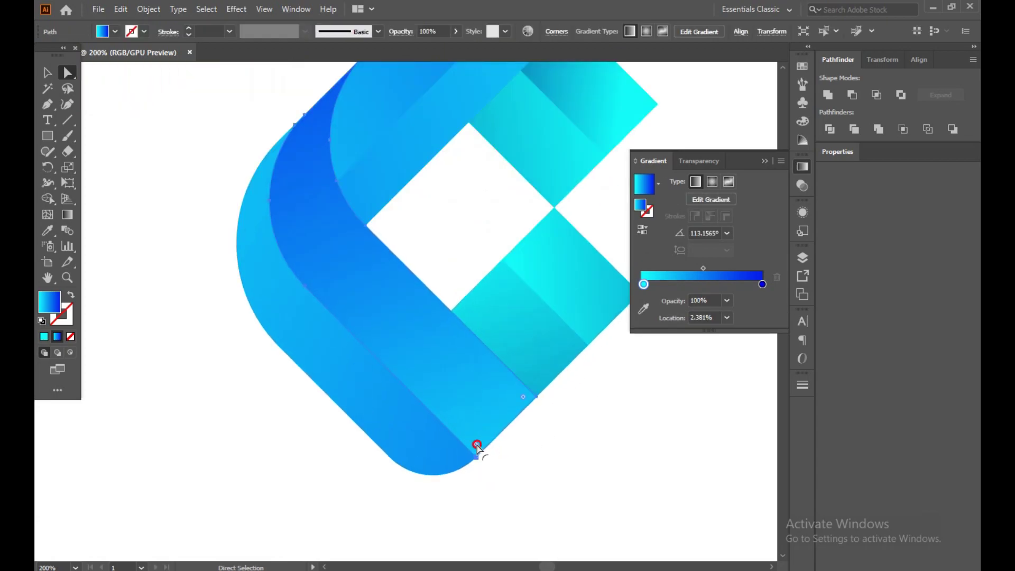
mouse_move(496, 468)
left_mouse_down()
mouse_move(458, 457)
mouse_move(499, 472)
left_mouse_up()
left_click(534, 473)
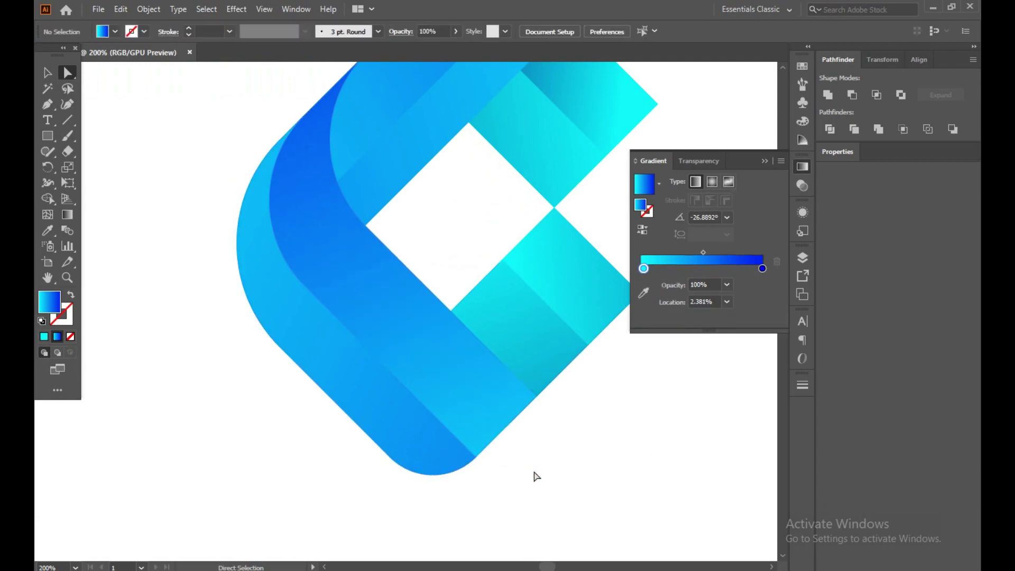
scroll(537, 466, "down", 2)
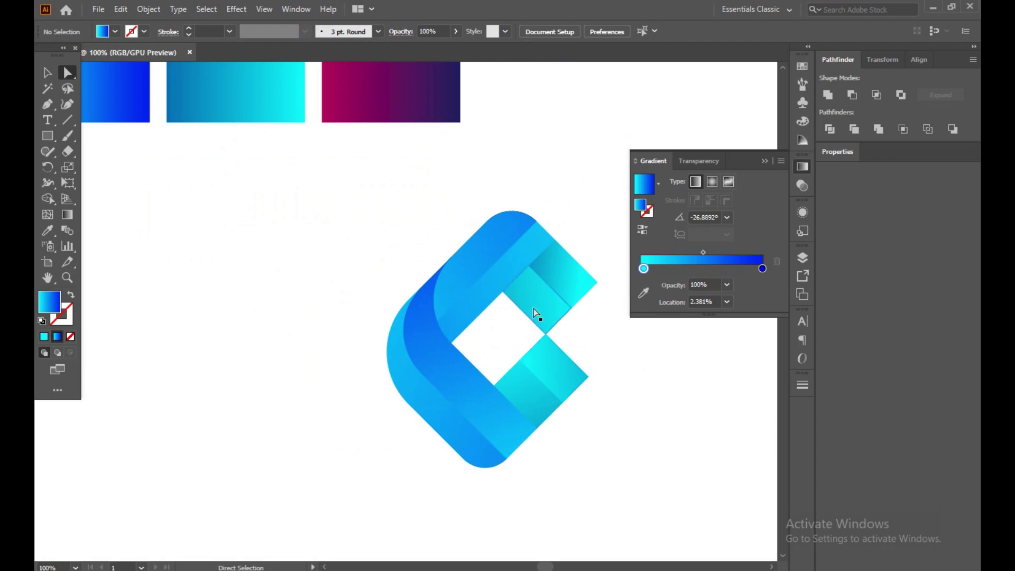
Step: Pick the dark blue band's top corner and the lower teal piece for rounding
left_click(541, 236)
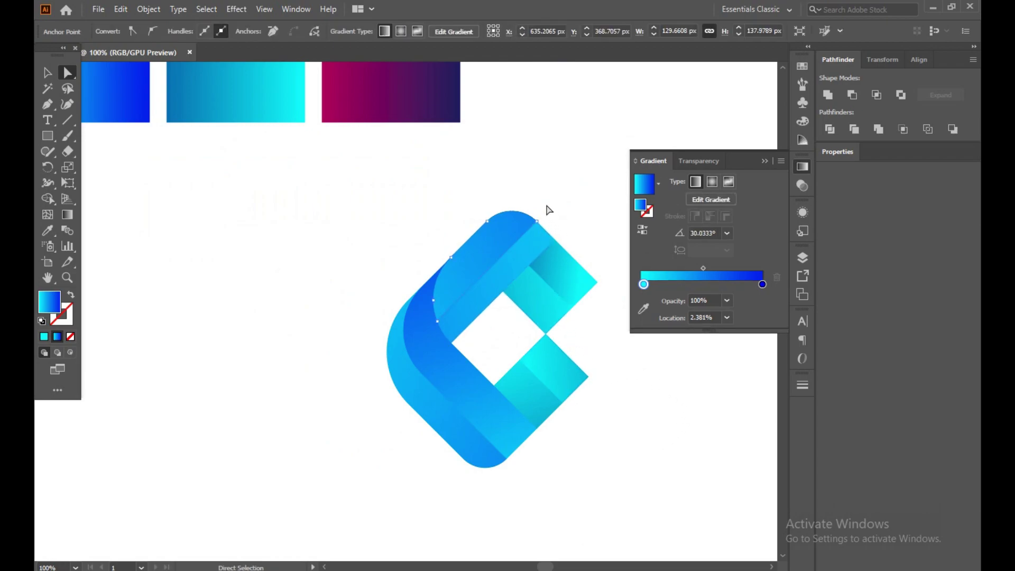
scroll(547, 209, "up", 3)
left_click(523, 279)
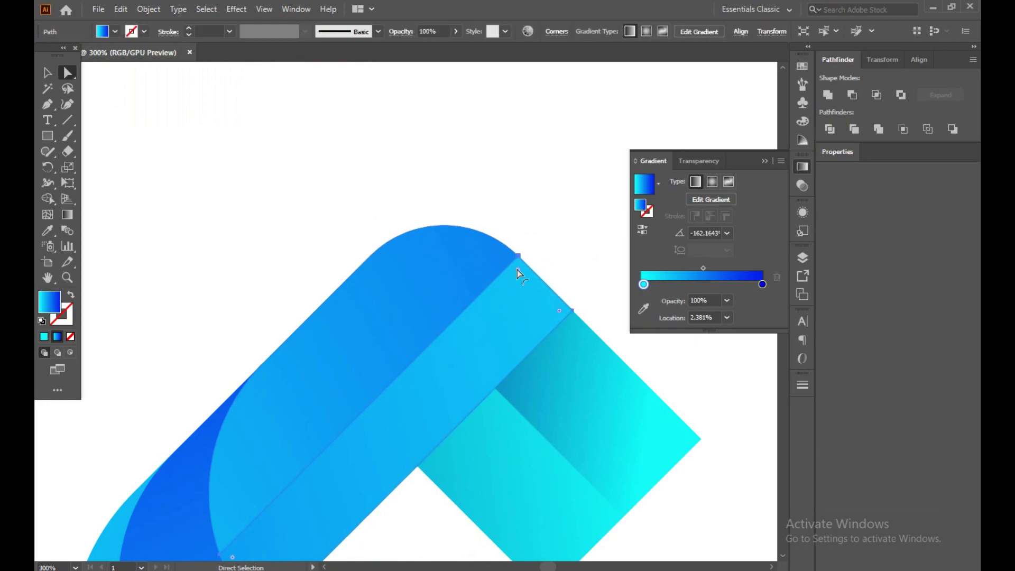
left_click(565, 341)
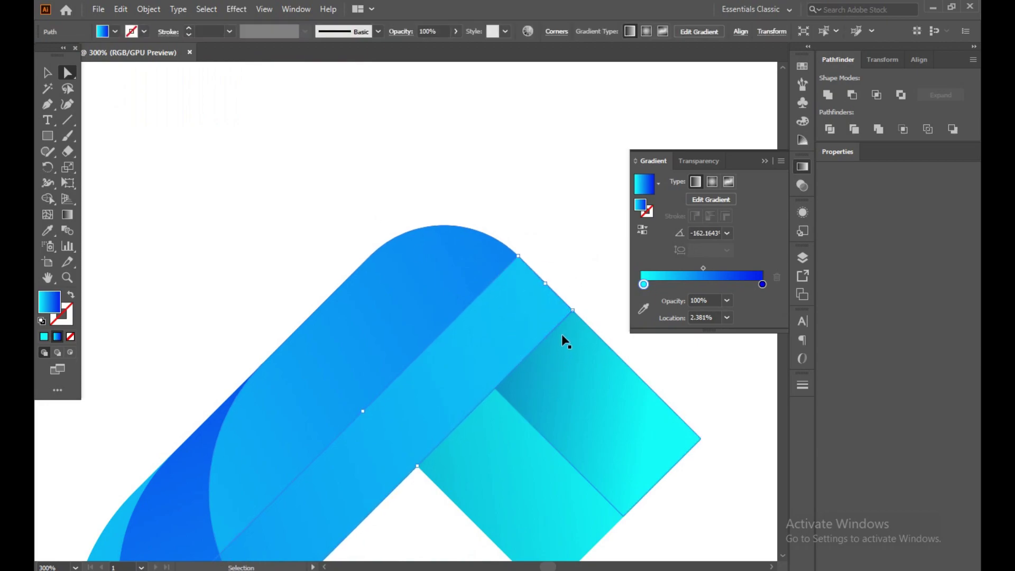
left_click(550, 246)
left_click(510, 259)
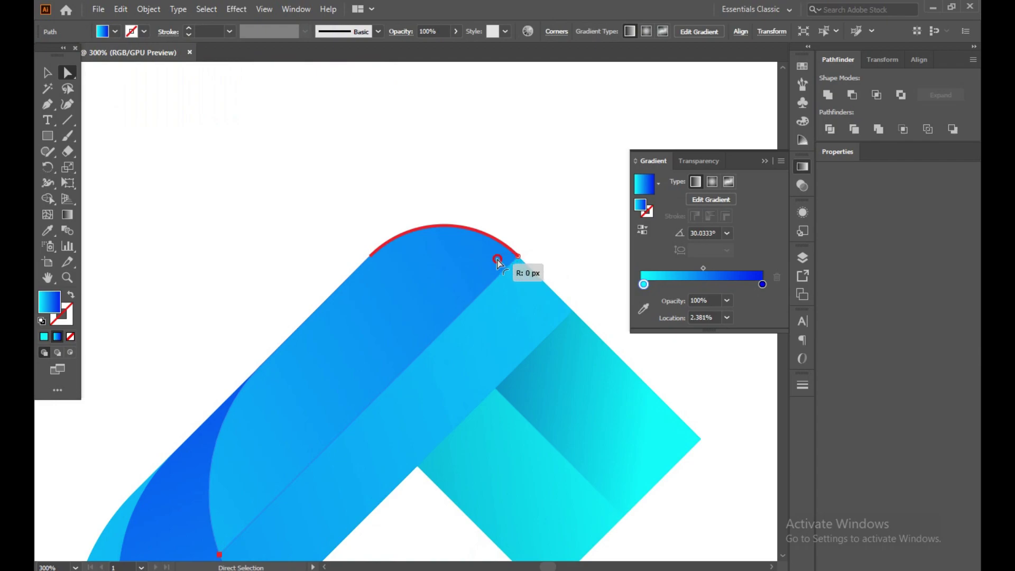
scroll(544, 269, "down", 4)
scroll(543, 270, "up", 1)
scroll(543, 270, "down", 1)
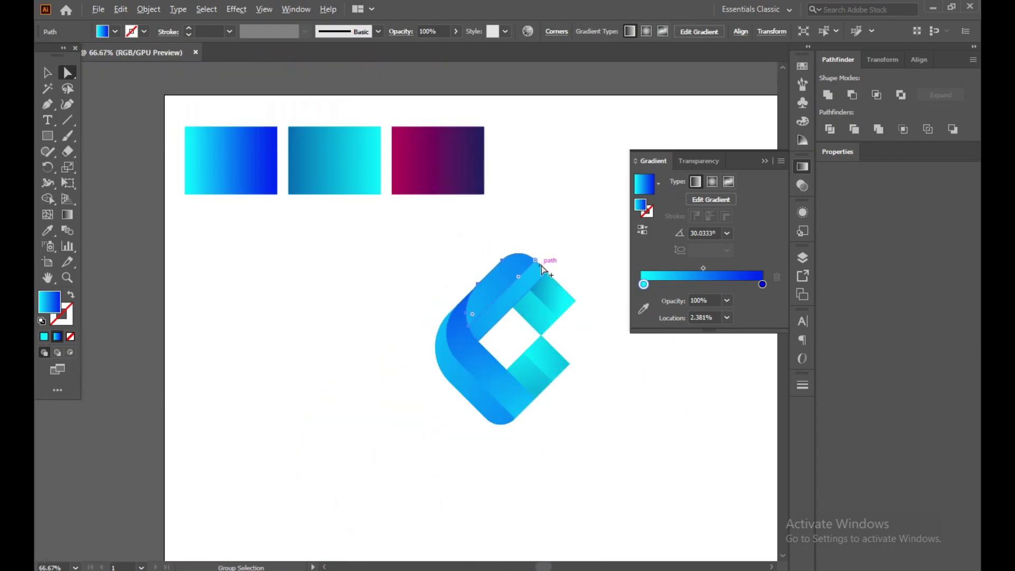
left_click(550, 357)
Step: Round the lower teal piece's outer corner and try rounding the upper square's corner
scroll(549, 355, "up", 3)
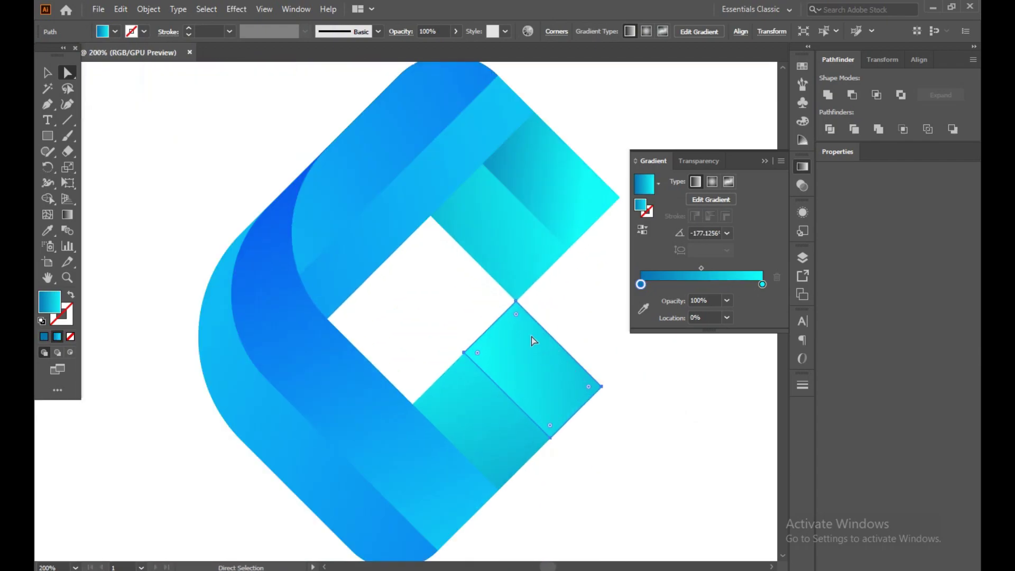
left_click_drag(516, 315, 512, 422)
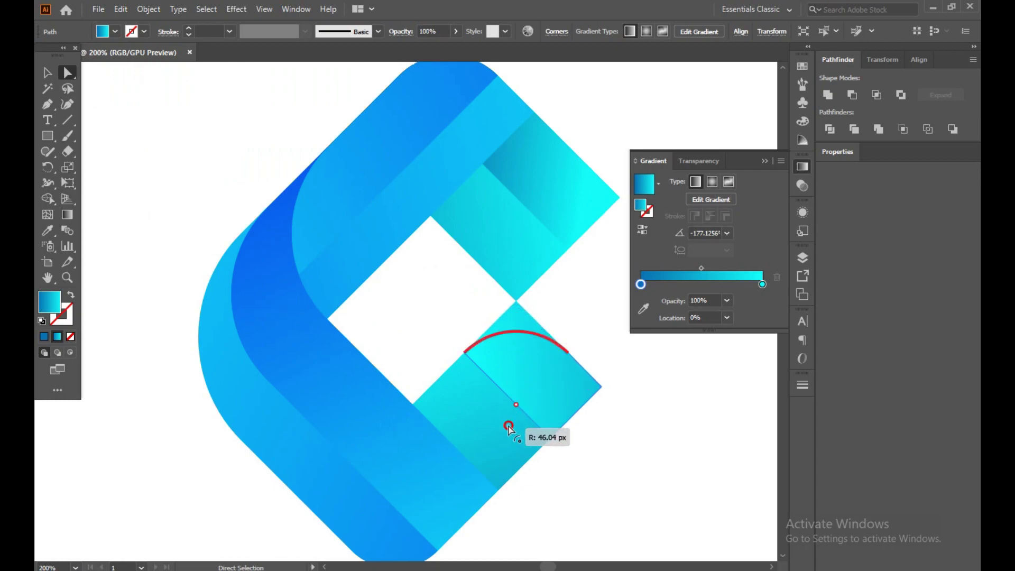
left_click(518, 286)
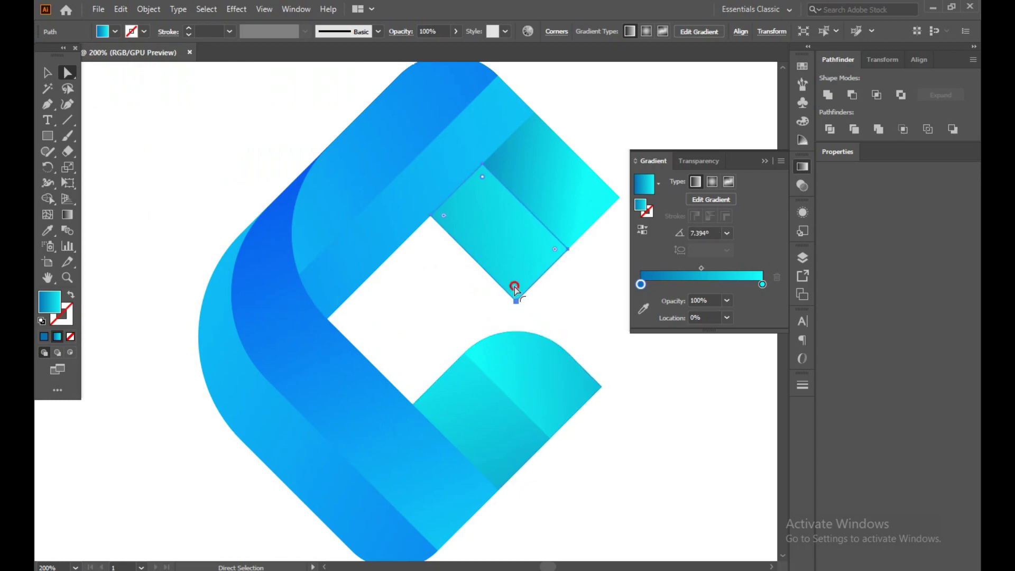
left_click_drag(514, 287, 527, 296)
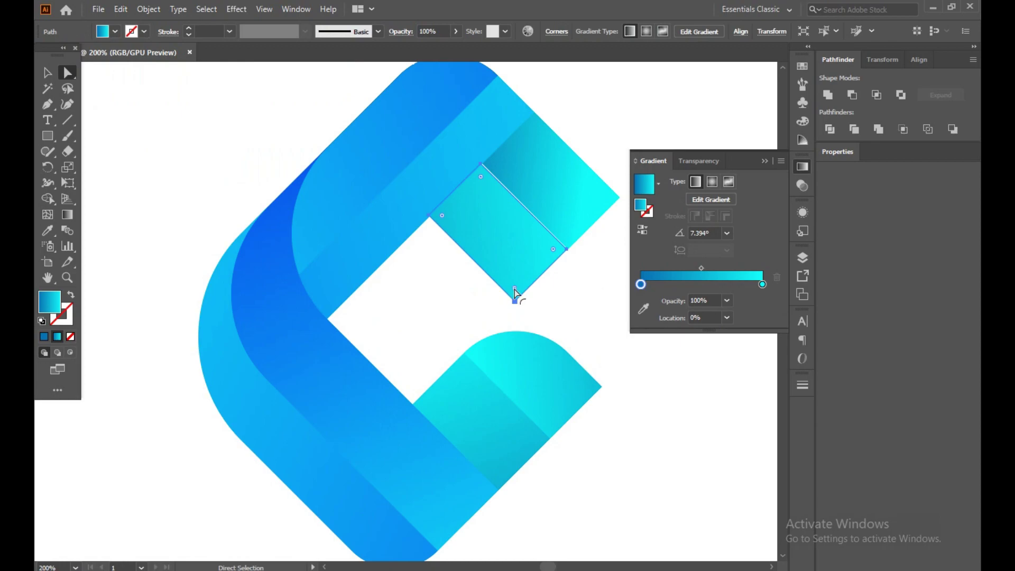
left_click_drag(514, 288, 527, 214)
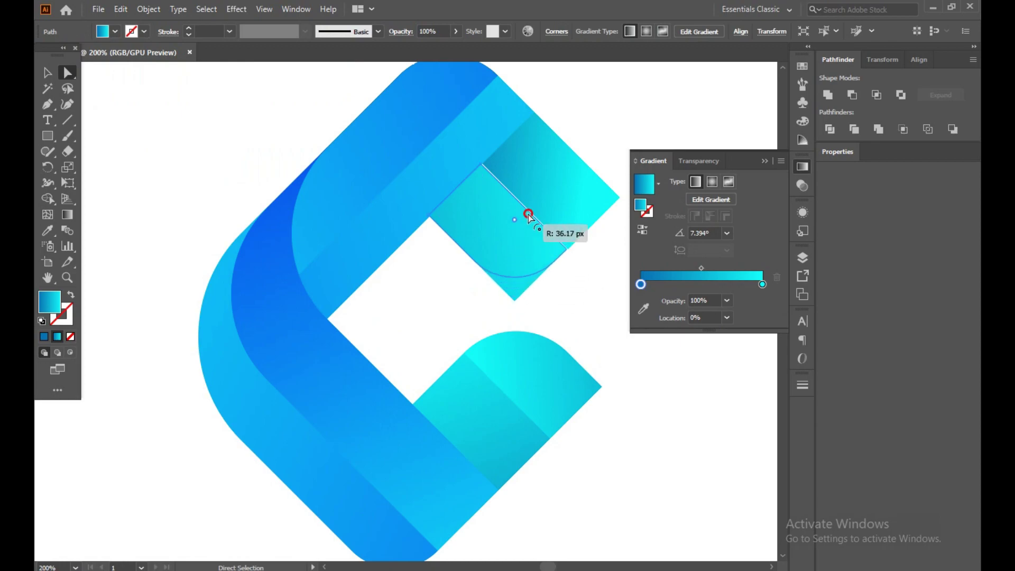
left_click(471, 301)
Step: Undo that attempt and fully round the upper teal square's bottom corner
key("ctrl+z")
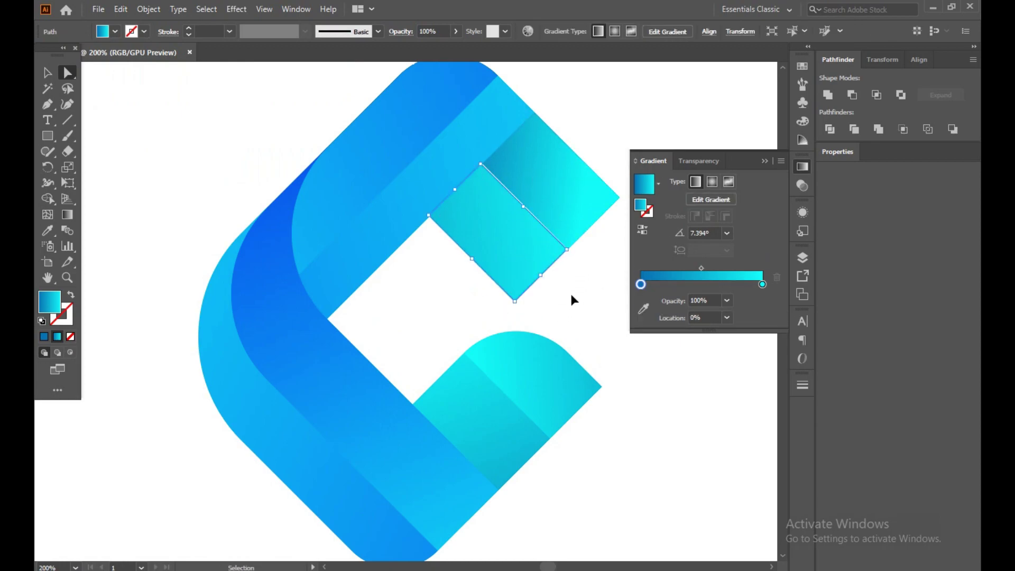
key("ctrl+z")
left_click(517, 296)
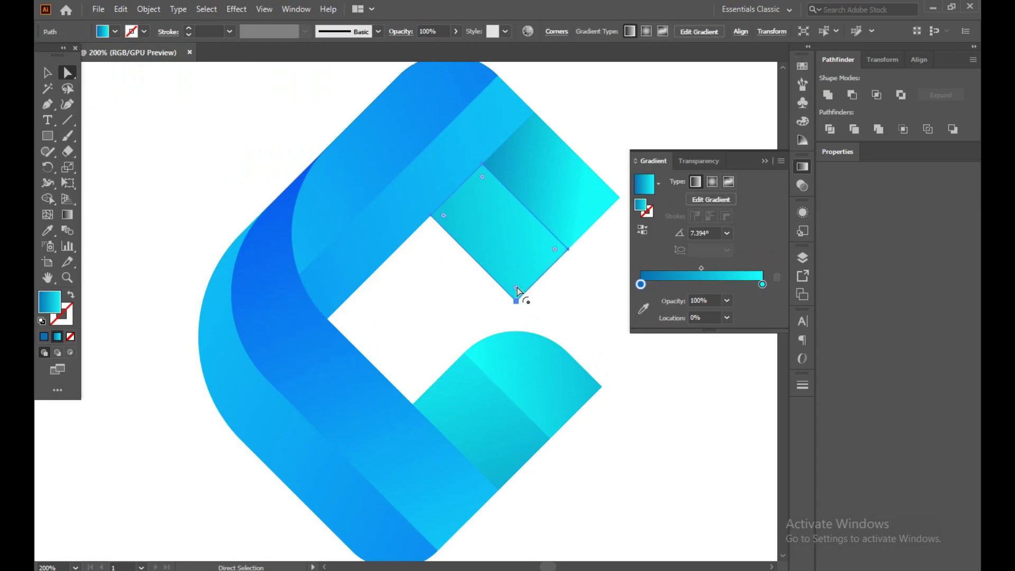
left_click_drag(517, 291, 534, 208)
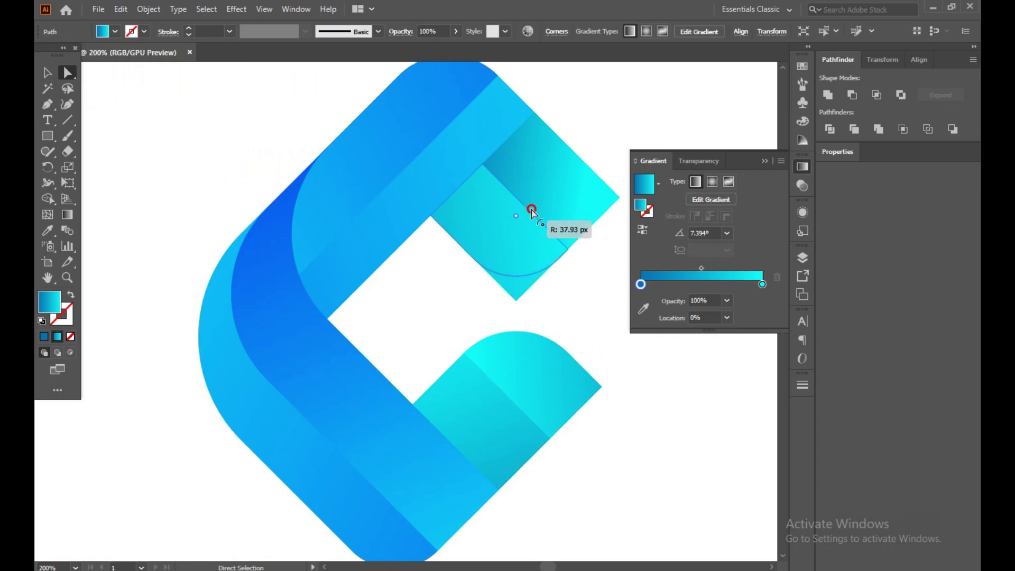
left_click(444, 290)
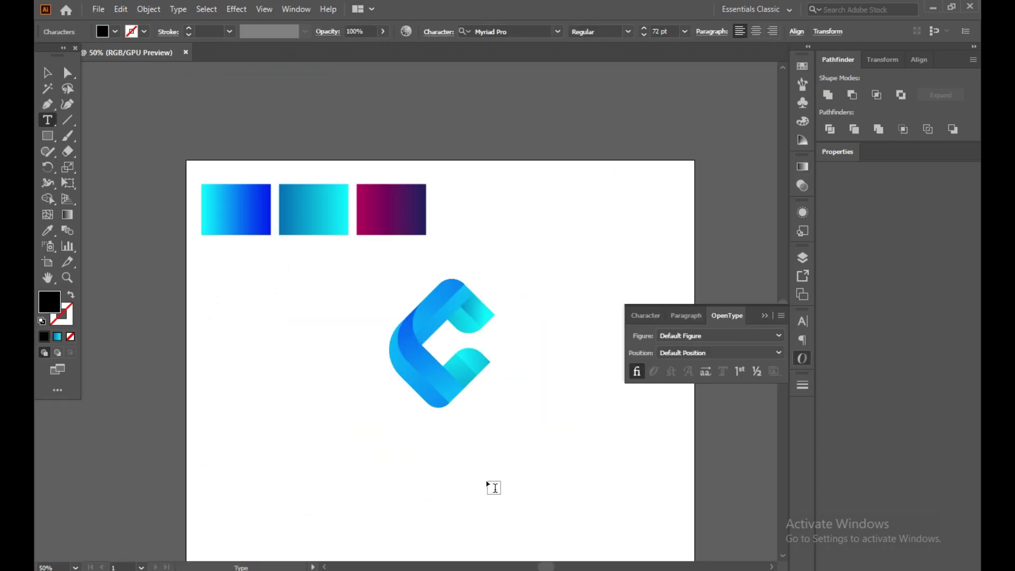
Step: Type 'CASIO ORACLE LTD' beneath the logo and open the font dropdown
type("C")
type("ASIO")
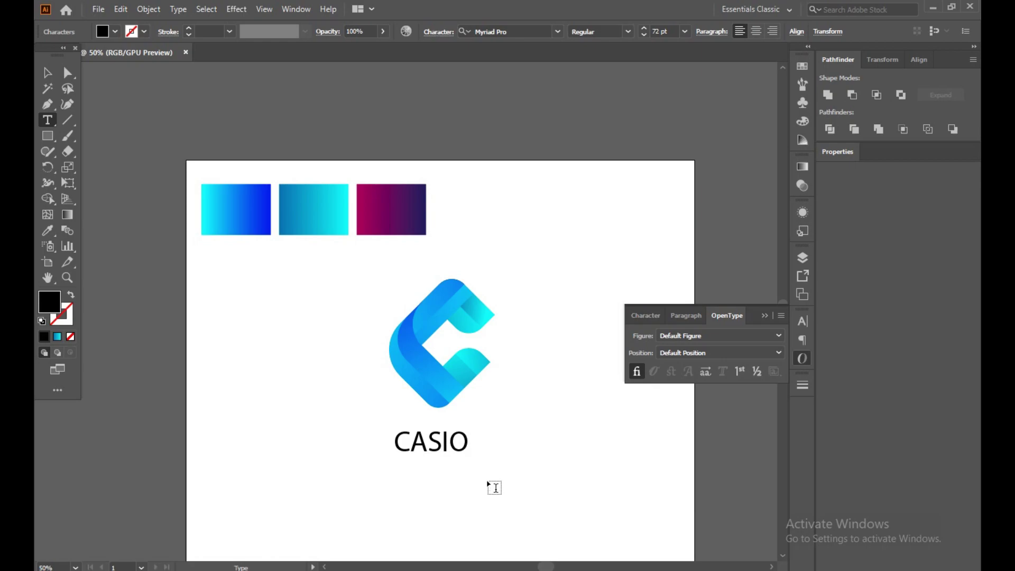
type(" ORACLE CO")
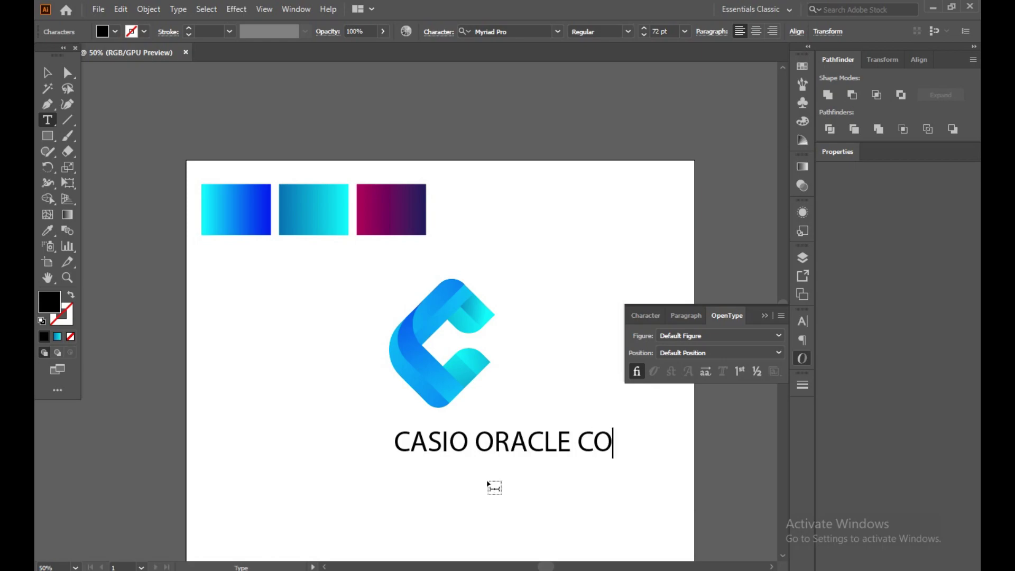
type("MPA")
key("BackSpace")
key("BackSpace")
key("BackSpace")
key("BackSpace")
key("BackSpace")
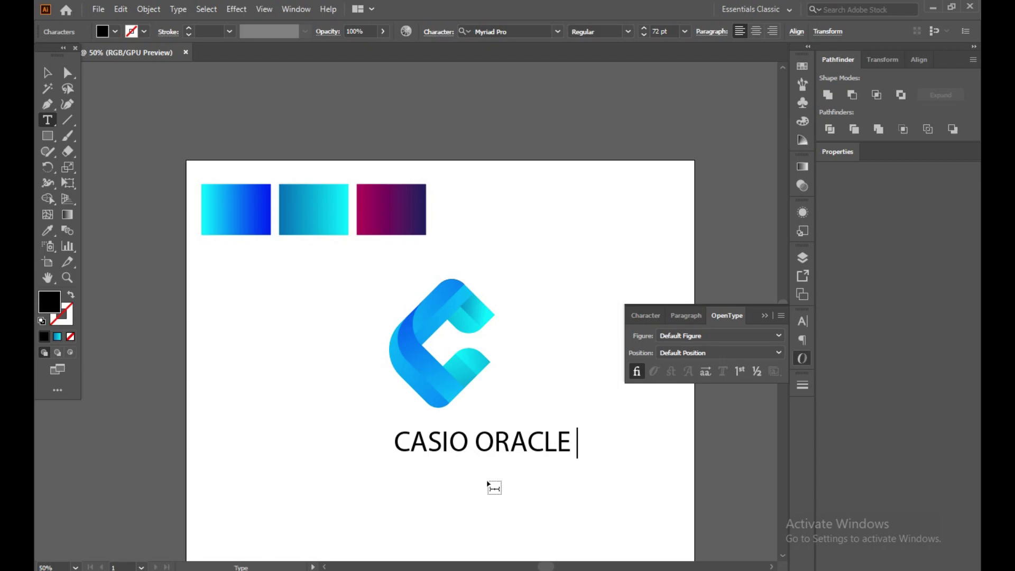
type("LTD")
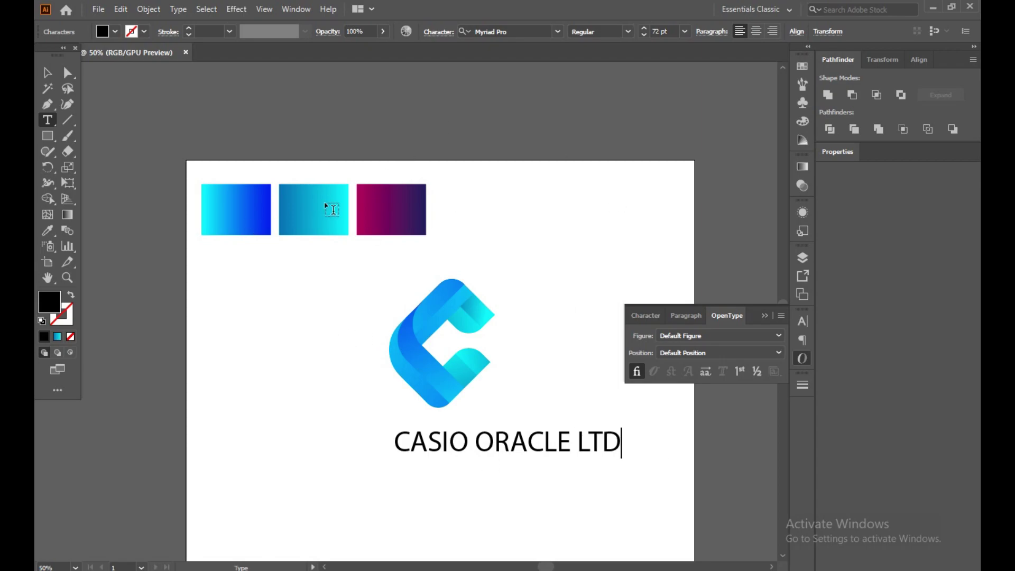
left_click(557, 31)
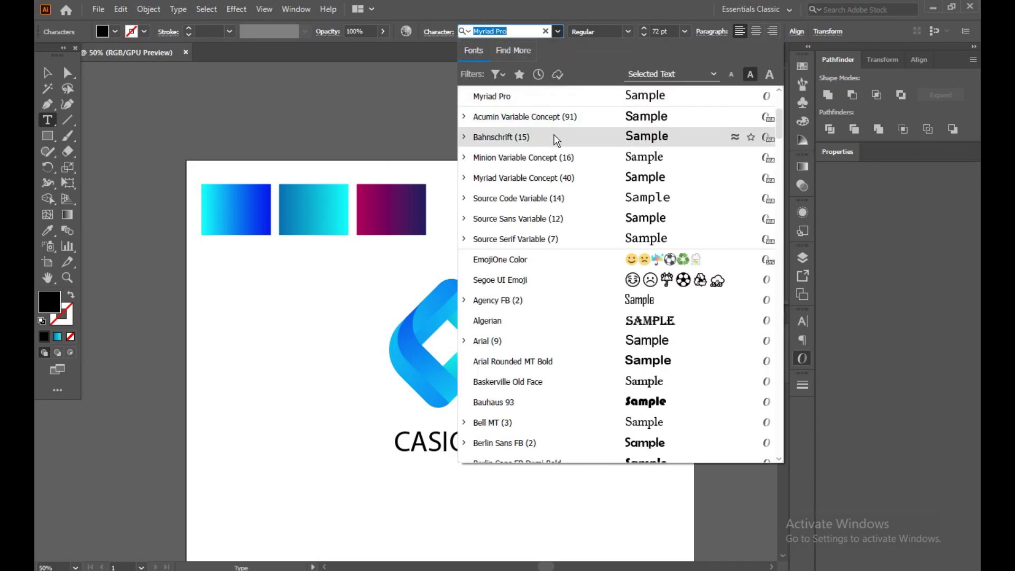
Step: Select the CASIO ORACLE LTD text and move it left beneath the logo
key("Escape")
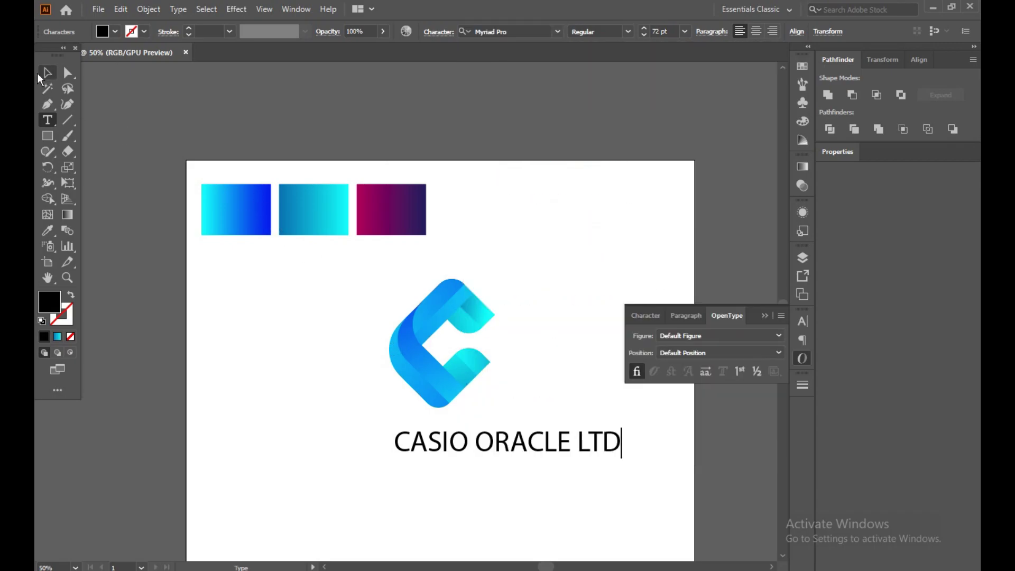
left_click(38, 76)
left_click(265, 355)
left_click_drag(284, 357, 246, 347)
left_click_drag(308, 417, 352, 442)
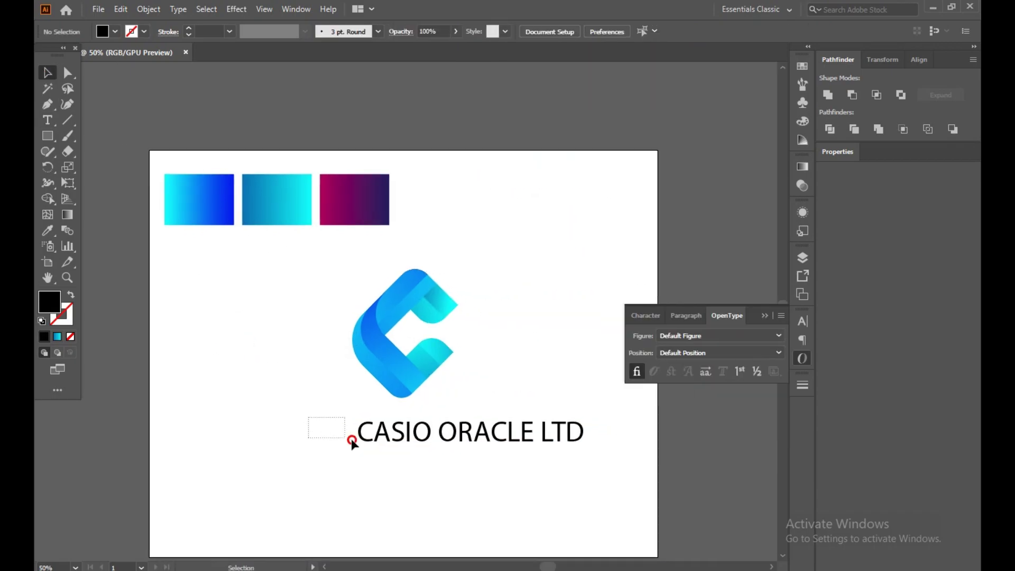
left_click_drag(552, 432, 442, 438)
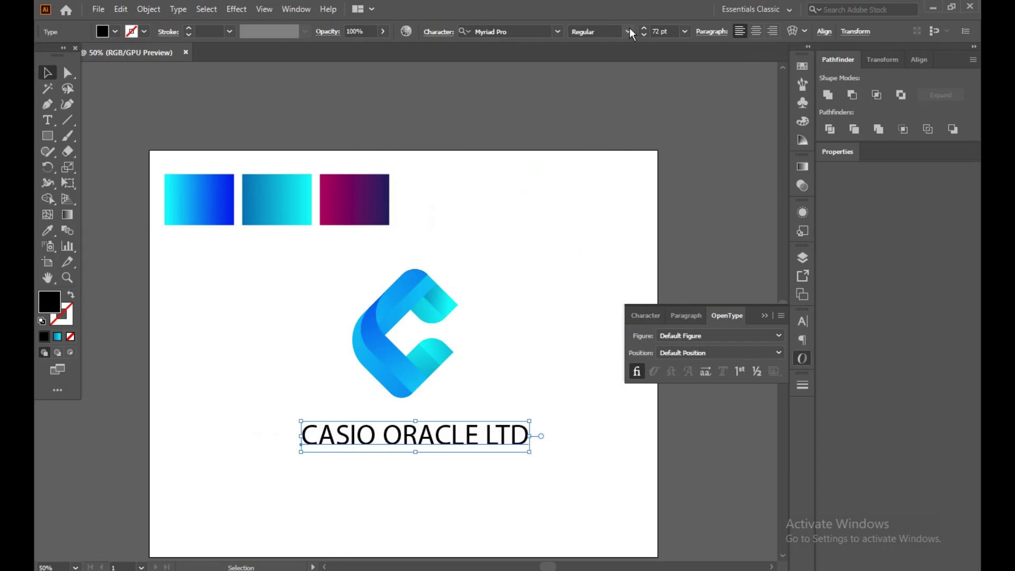
Step: Set the wordmark's font to Copperplate Gothic Bold
left_click(558, 33)
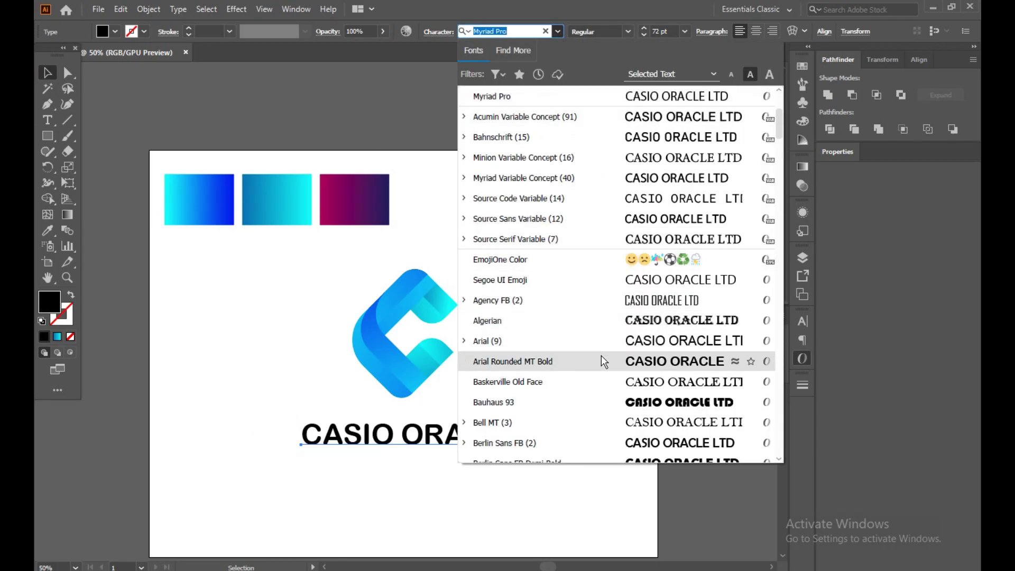
scroll(595, 423, "down", 1)
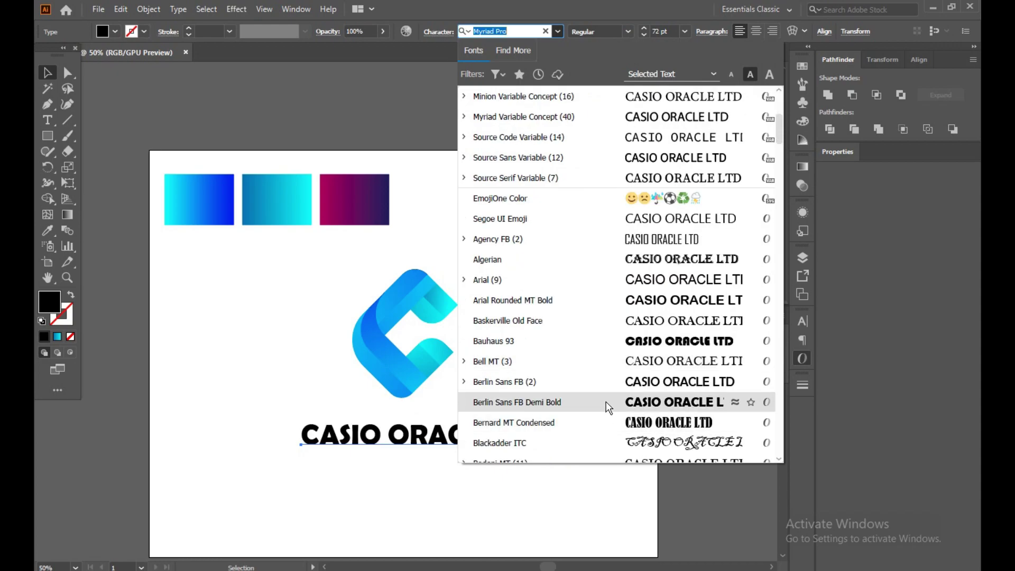
scroll(623, 361, "down", 1)
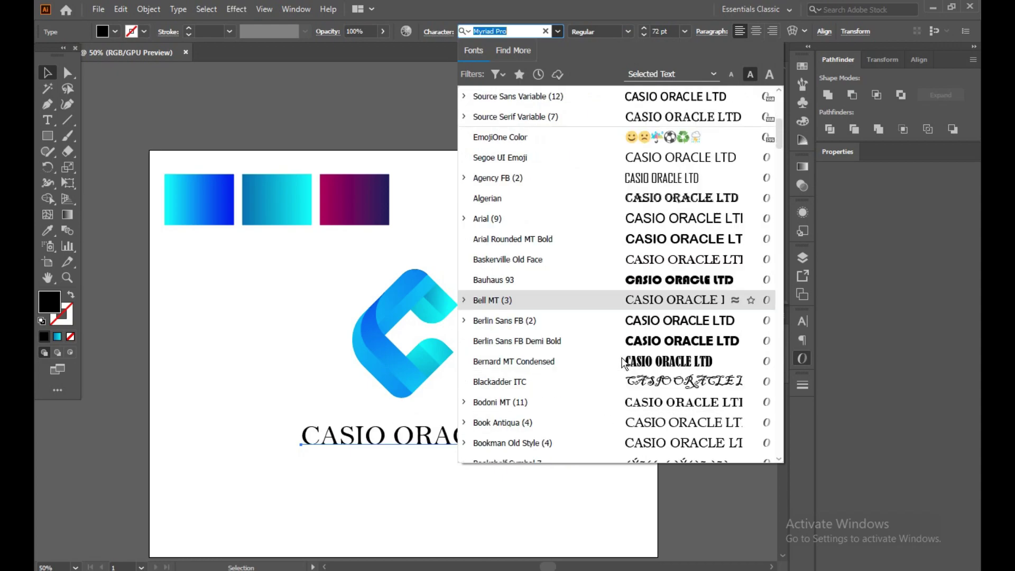
scroll(623, 361, "down", 1)
scroll(623, 361, "down", 1)
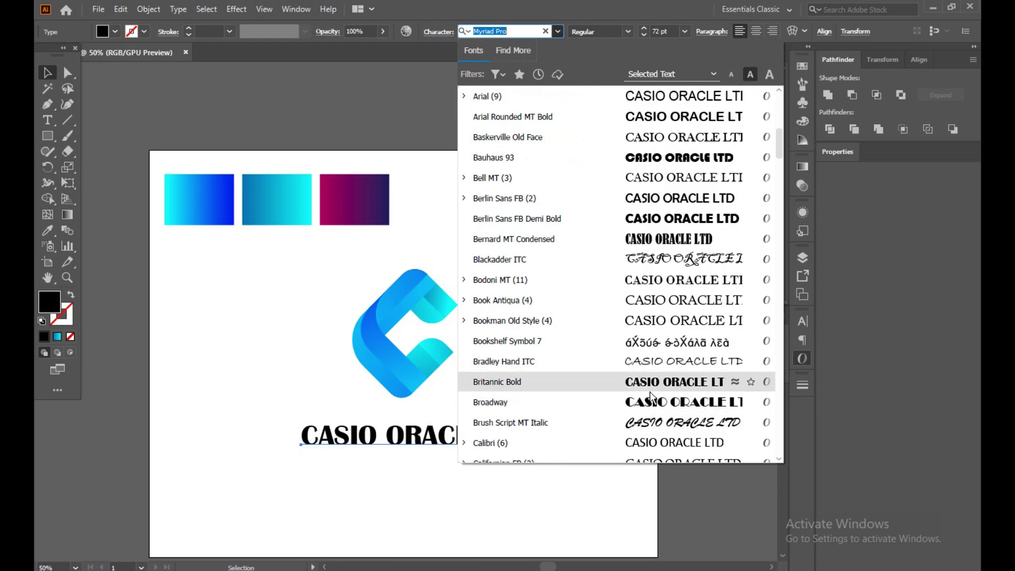
scroll(655, 387, "down", 1)
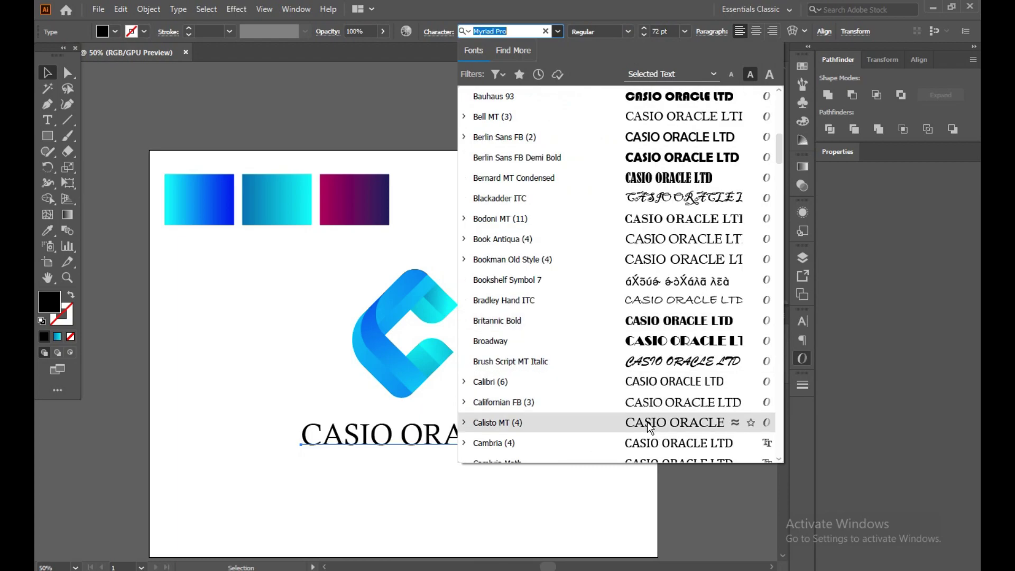
scroll(650, 427, "down", 2)
scroll(651, 417, "down", 2)
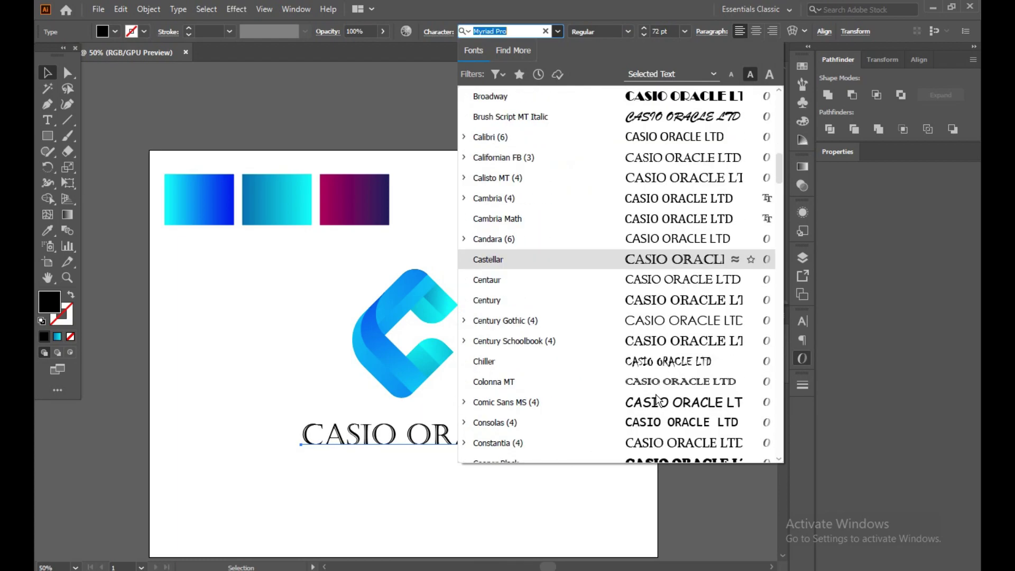
scroll(654, 428, "down", 1)
scroll(653, 417, "down", 1)
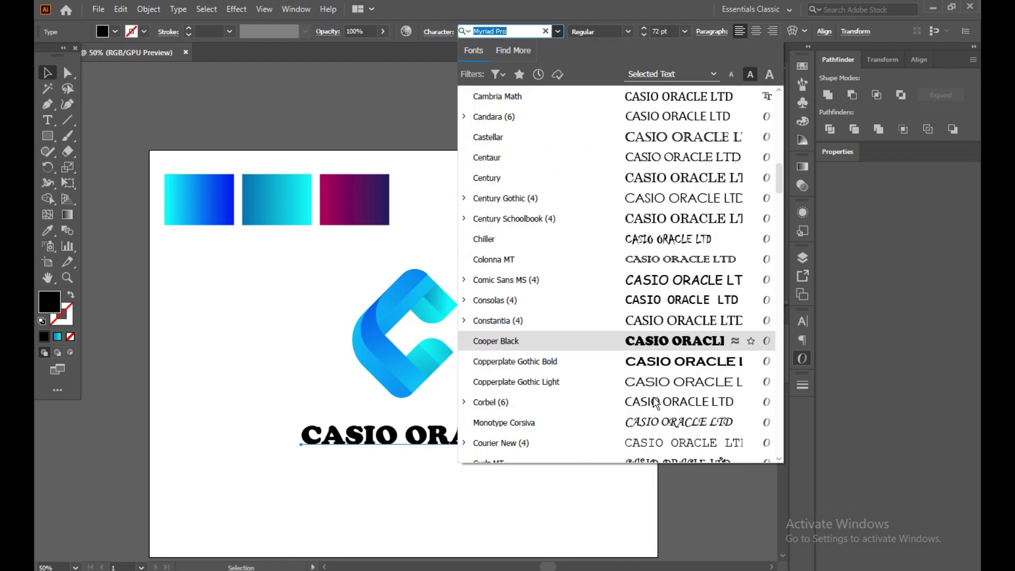
left_click(654, 365)
Step: Adjust the wordmark's horizontal position until it sits centred under the C logo
left_click_drag(393, 434, 331, 434)
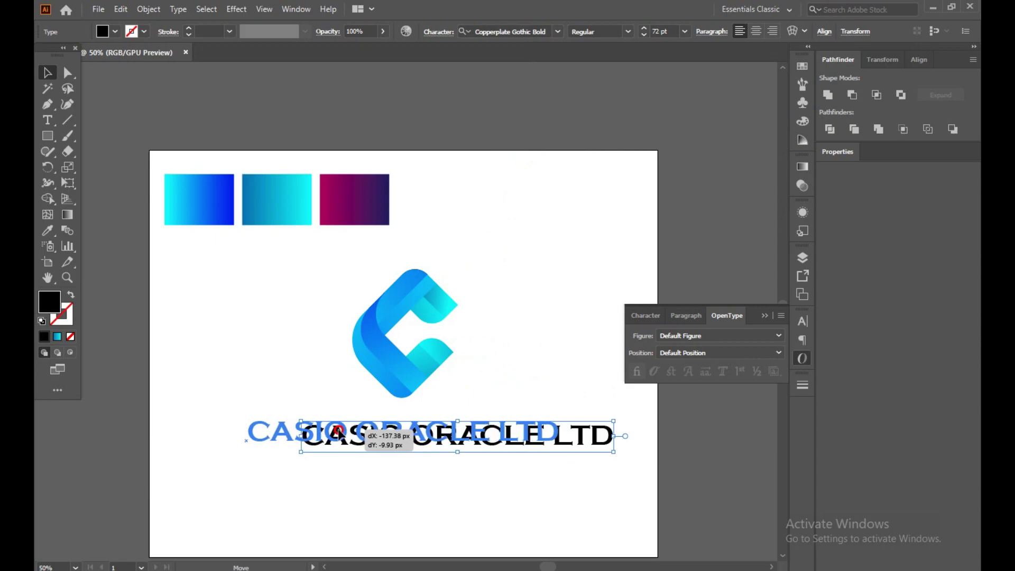
left_click_drag(331, 435, 338, 434)
left_click_drag(429, 439, 439, 438)
Step: Sample the third rectangle's purple gradient onto the wordmark with the Eyedropper
left_click(541, 312)
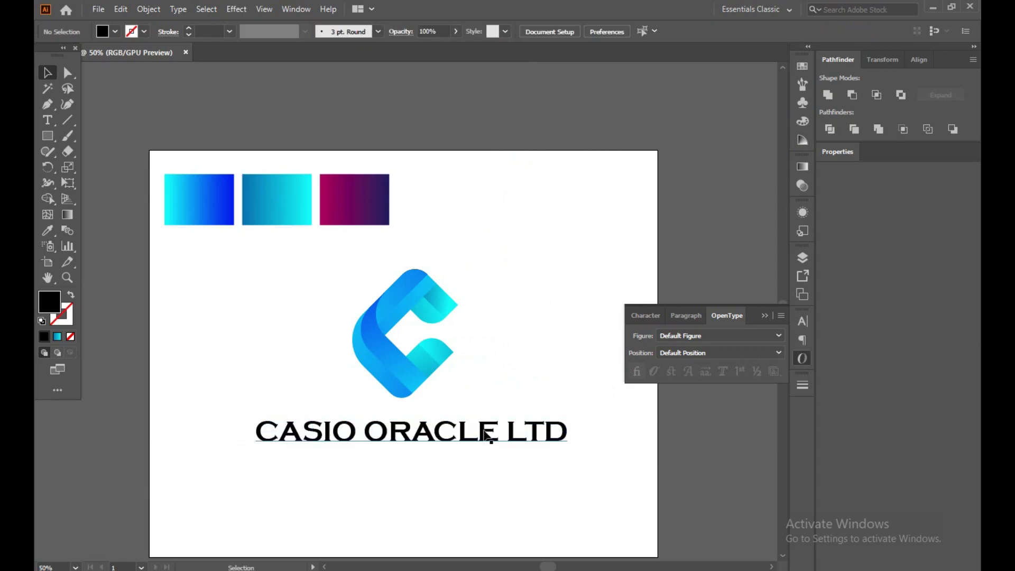
left_click(486, 437)
left_click(47, 231)
left_click(343, 201)
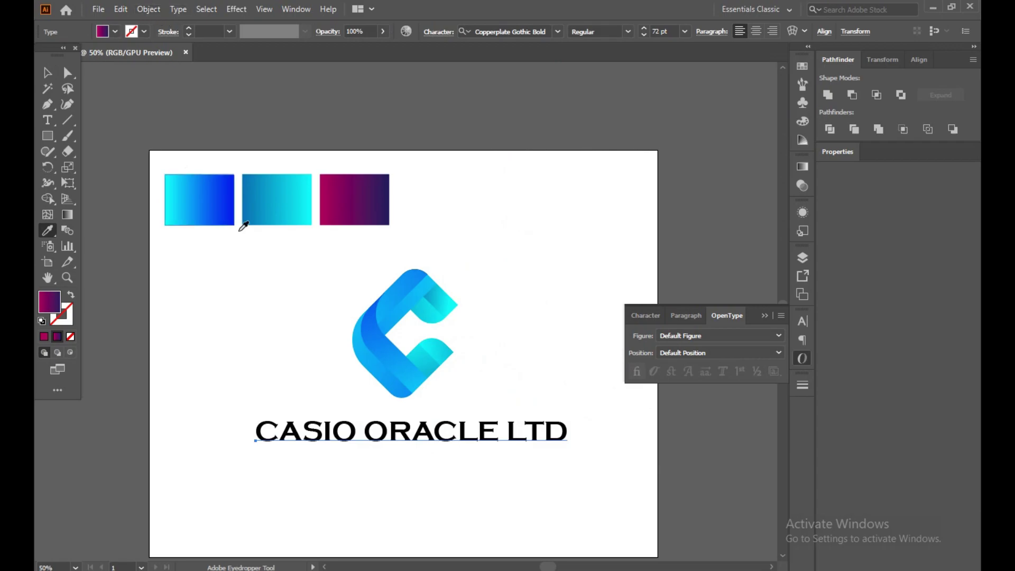
Step: Expand the CASIO ORACLE LTD text into outlines via Object > Expand
left_click(47, 72)
left_click(260, 298)
left_click(288, 429)
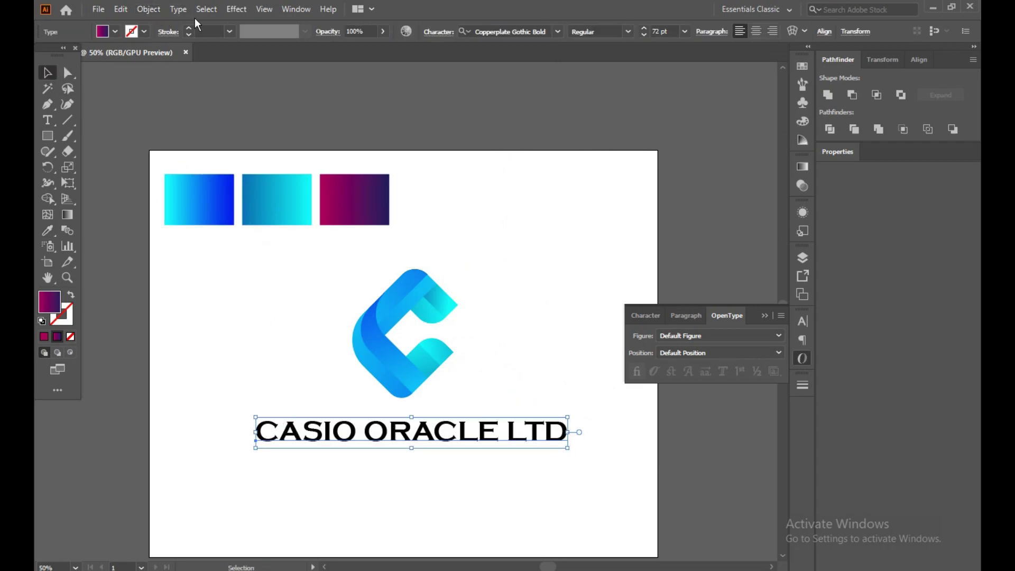
left_click(149, 9)
left_click(174, 163)
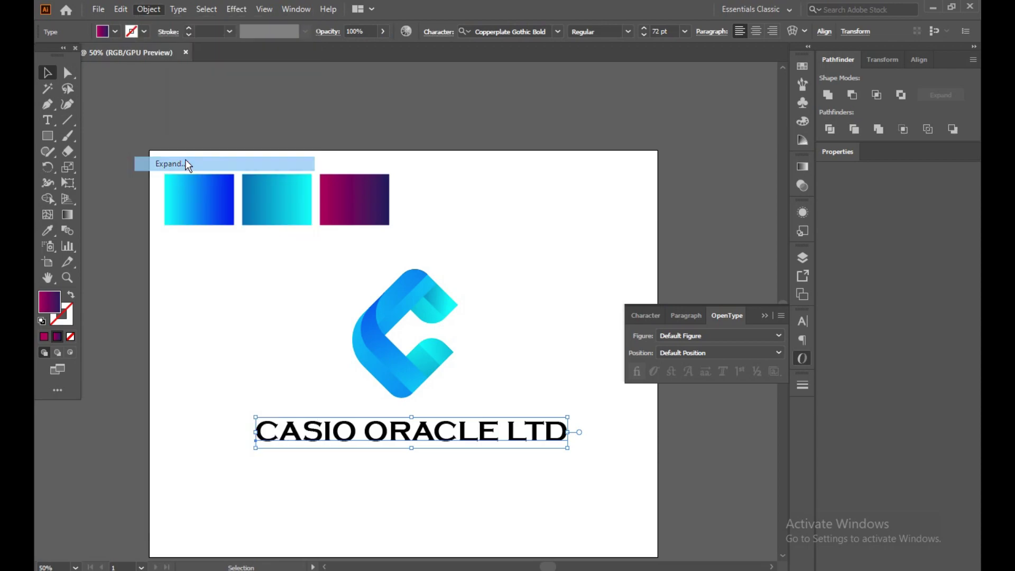
left_click(484, 361)
Step: Fill the outlined wordmark with the third rectangle's magenta-to-purple gradient
left_click(482, 390)
left_click(454, 431)
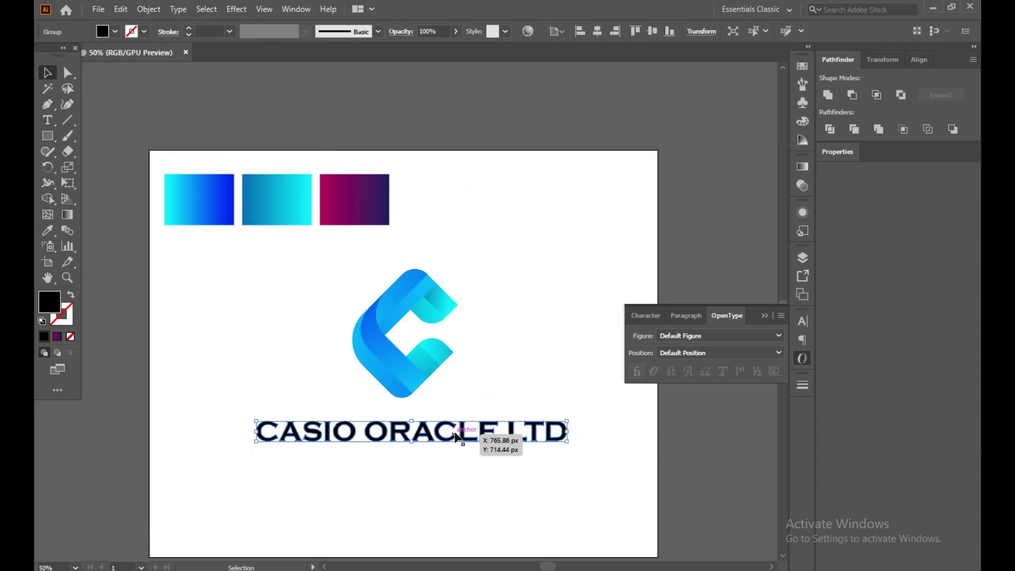
left_click(47, 231)
left_click(380, 204)
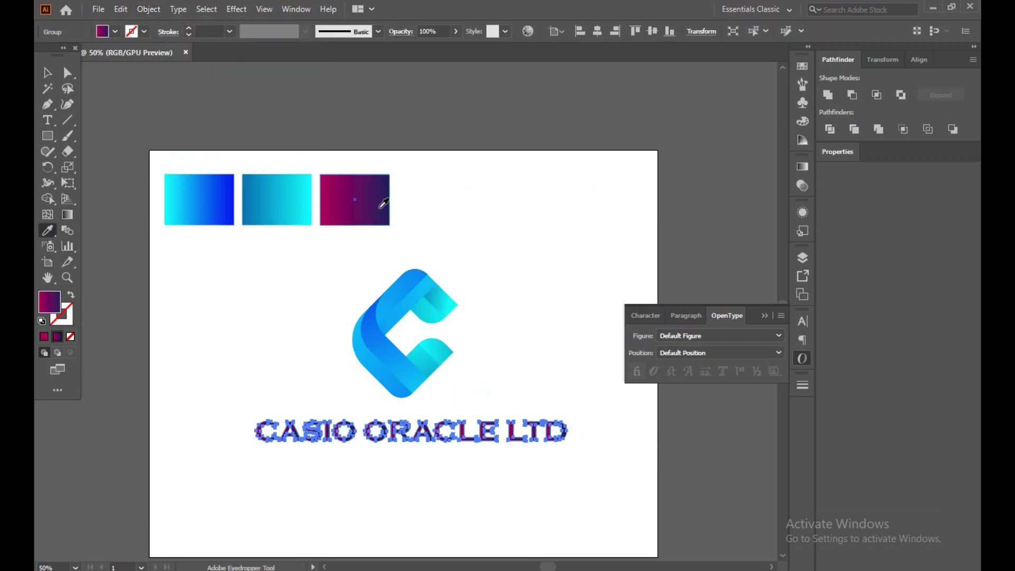
Step: Nudge the wordmark slightly right and down, and close the floating type settings panel
left_click(47, 73)
left_click(275, 403)
left_click_drag(434, 434, 443, 437)
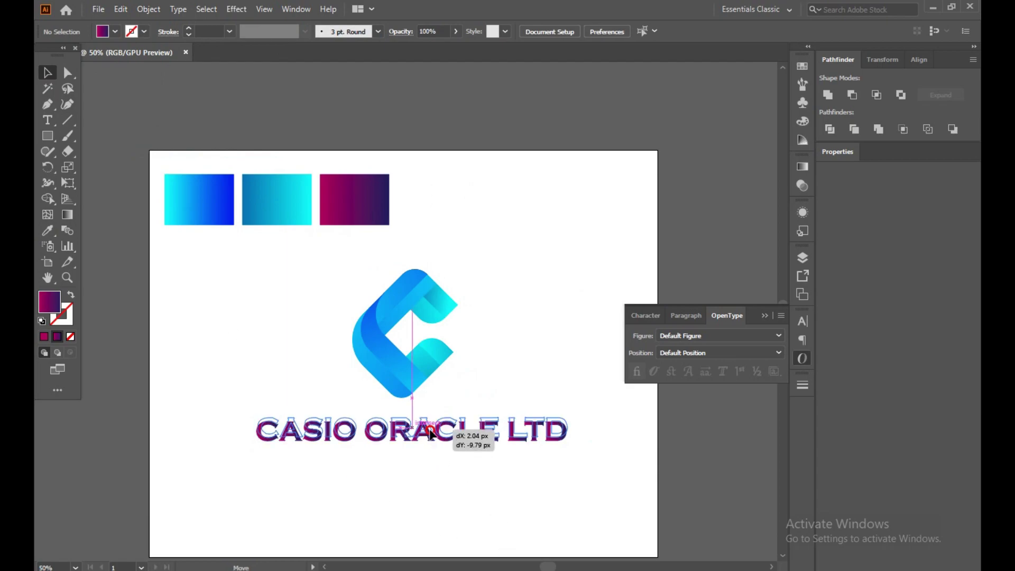
left_click(482, 254)
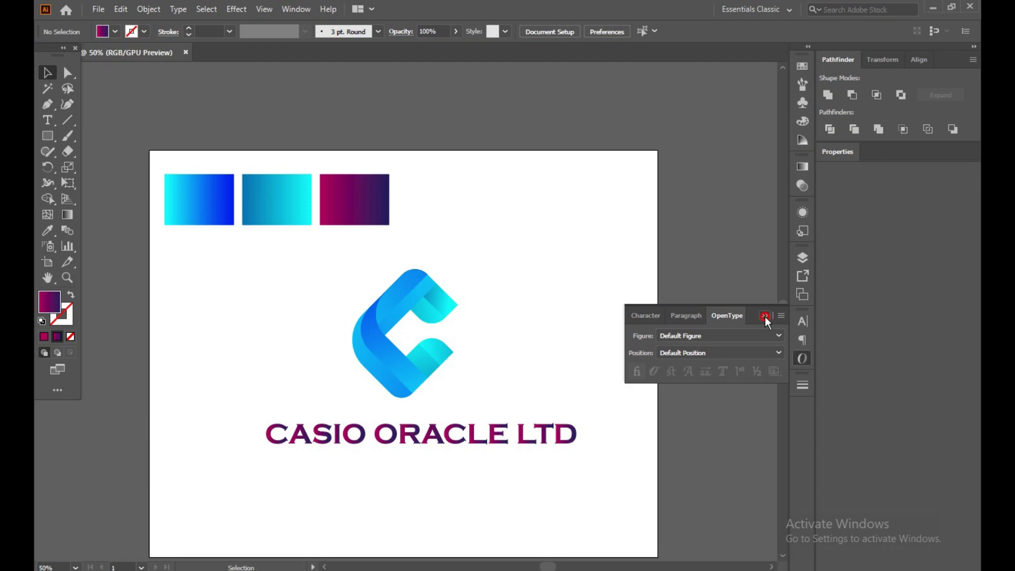
left_click(565, 272)
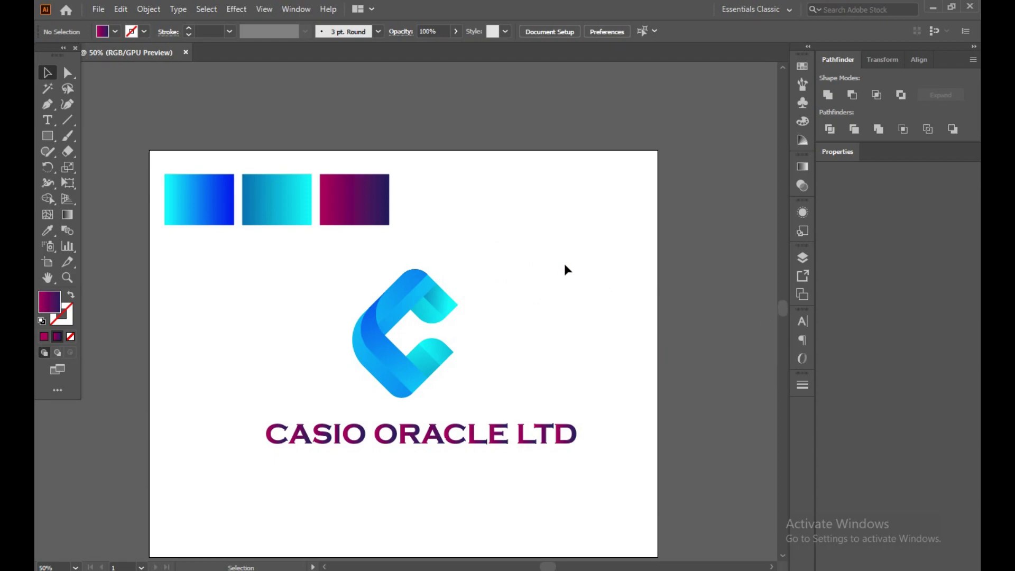
Step: Select the wordmark, then the purple gradient rectangle, and deselect it again
left_click(448, 420)
left_click(381, 209)
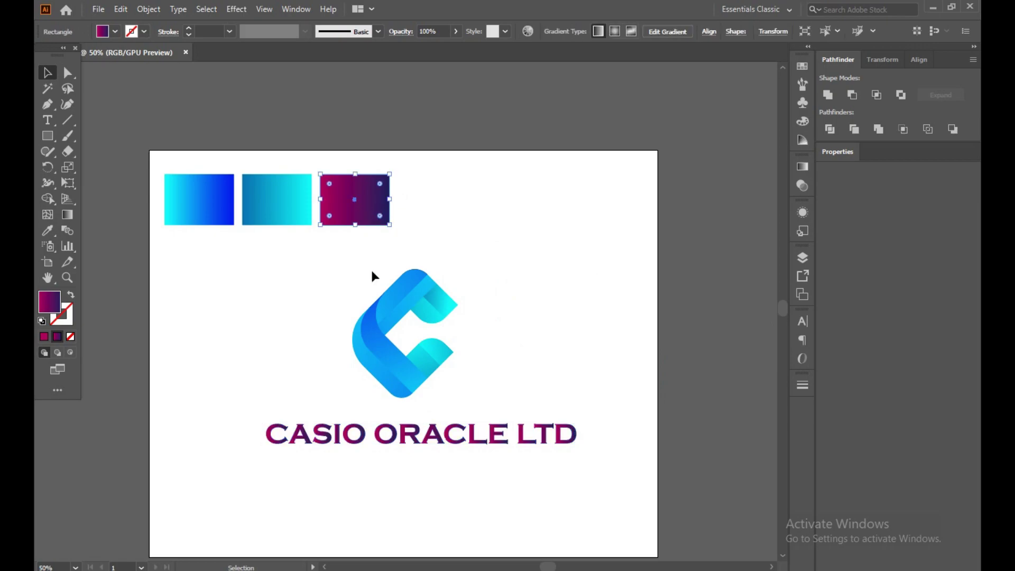
left_click(373, 439)
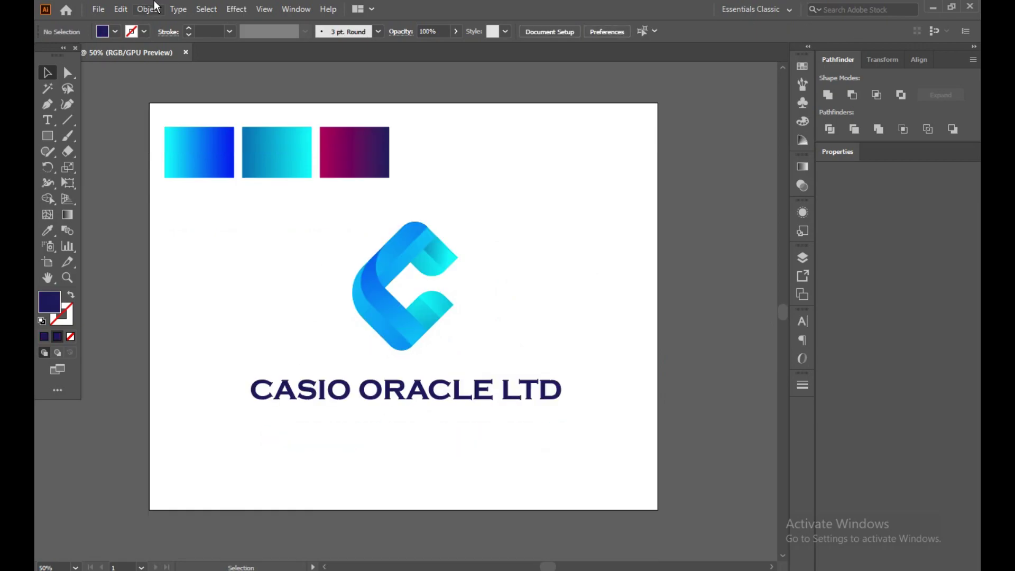